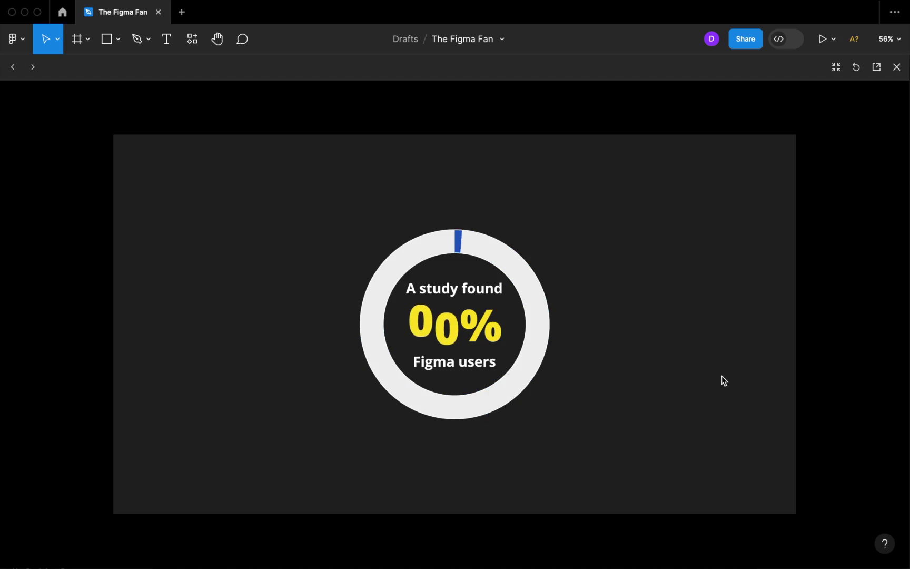
- Close the prototype preview and draw a circle 300 wide on the Demo page
left_click(897, 68)
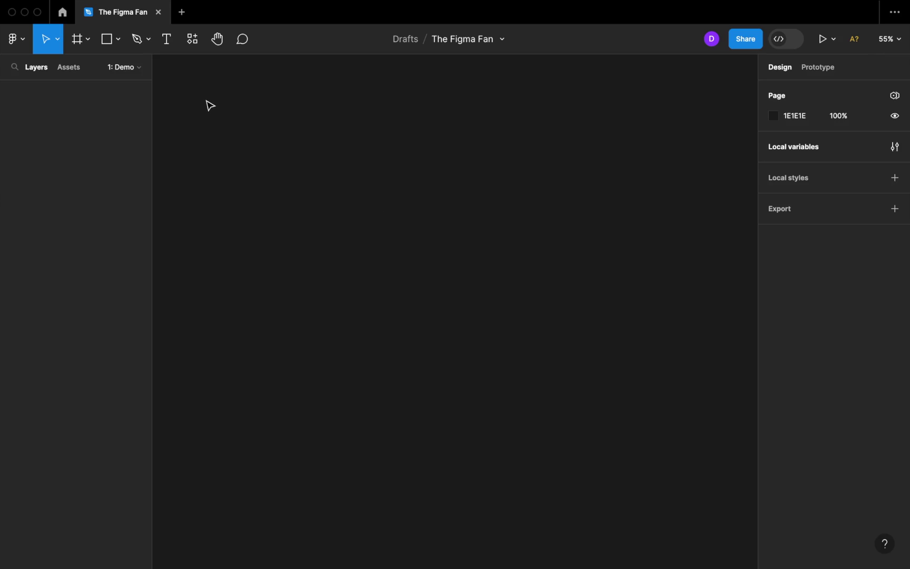
key("o")
left_click_drag(206, 105, 288, 205)
left_click(802, 143)
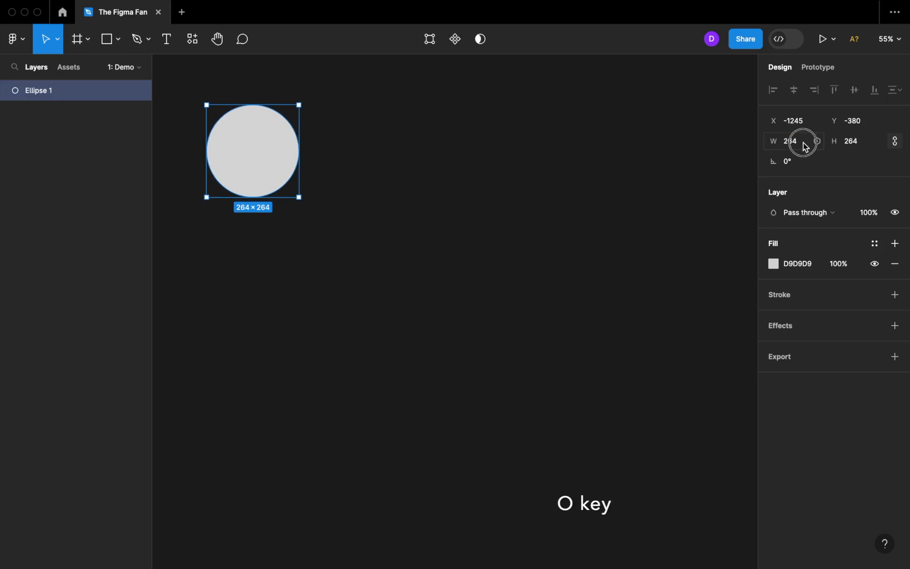
type("300")
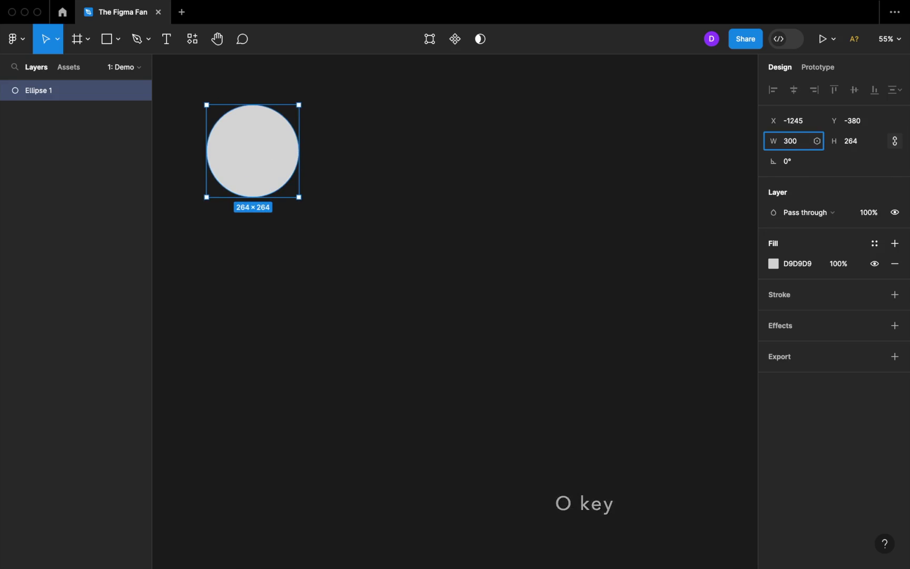
key("Return")
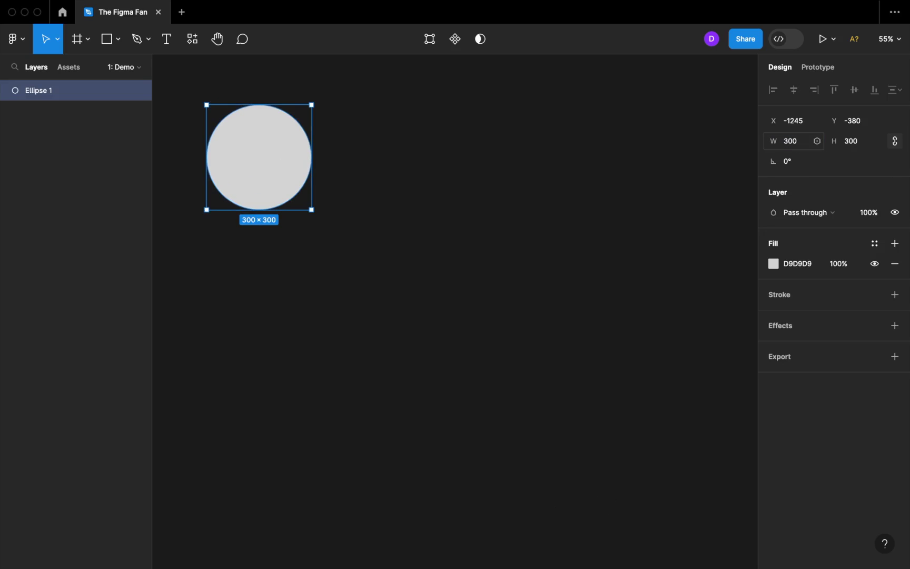
- Rename the circle's layer to 'Back circle'
double_click(49, 94)
type("Back circle")
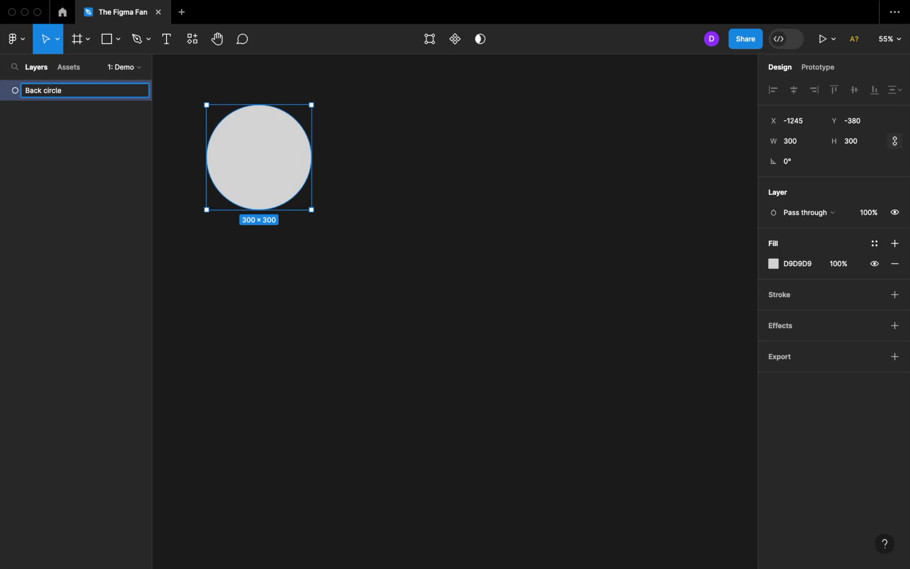
key("Return")
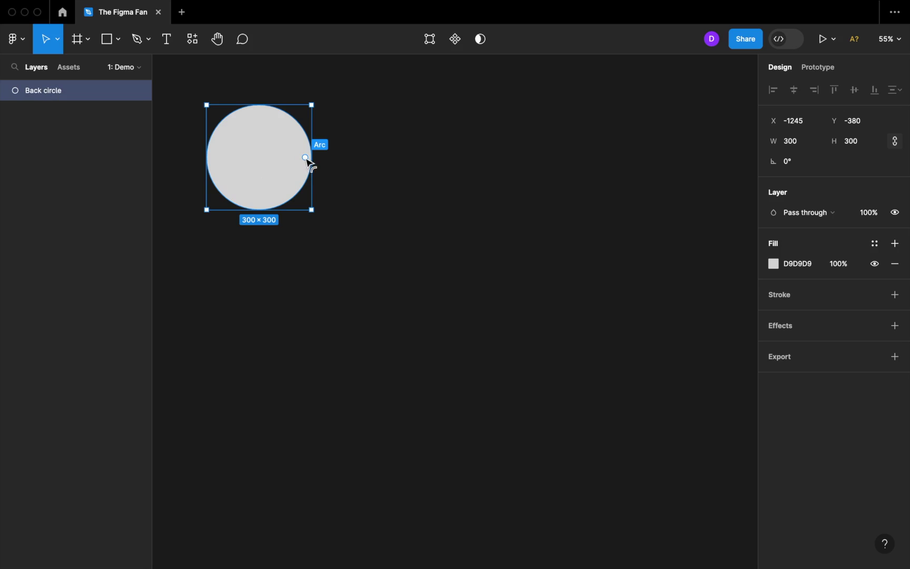
- Turn Back circle into a full 100% sweep ring with a 75% inner ratio
left_click_drag(304, 158, 238, 185)
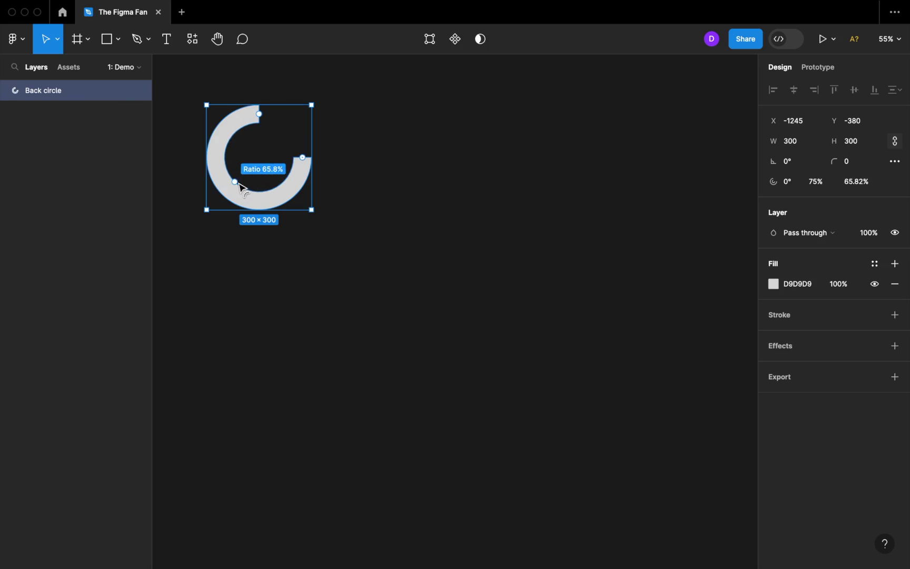
left_click(871, 184)
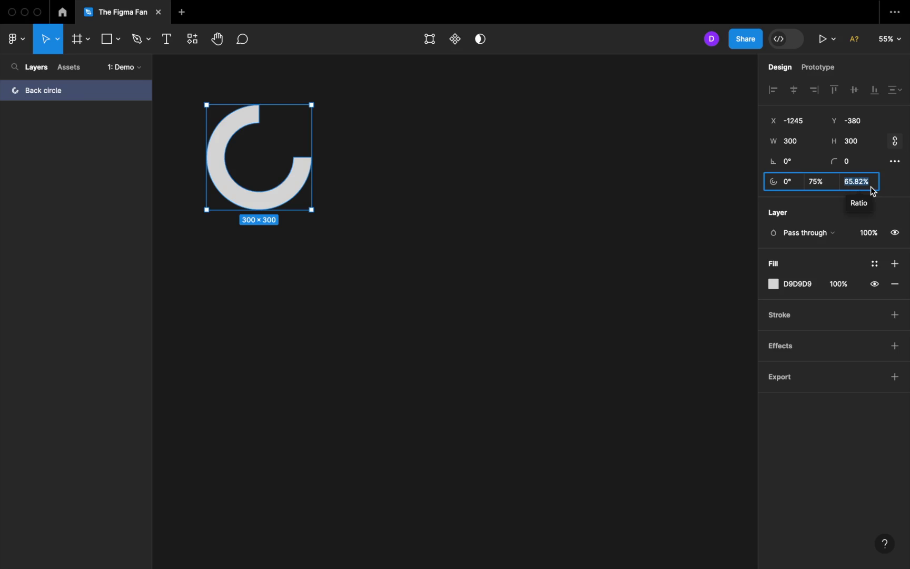
type("75")
key("Return")
left_click(257, 198)
left_click_drag(259, 111, 308, 158)
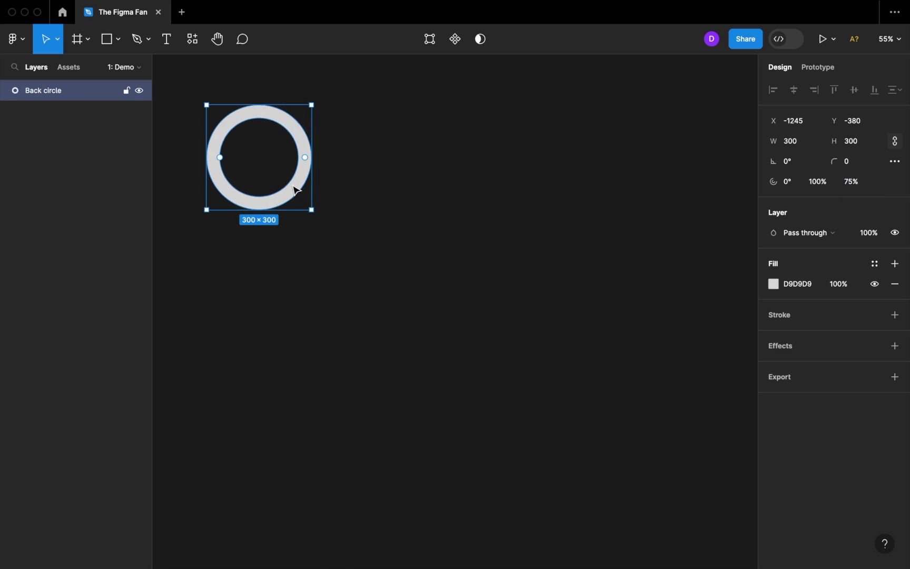
- Duplicate the ring twice and fill the middle copy with blue 195EC6
left_click_drag(297, 190, 415, 189)
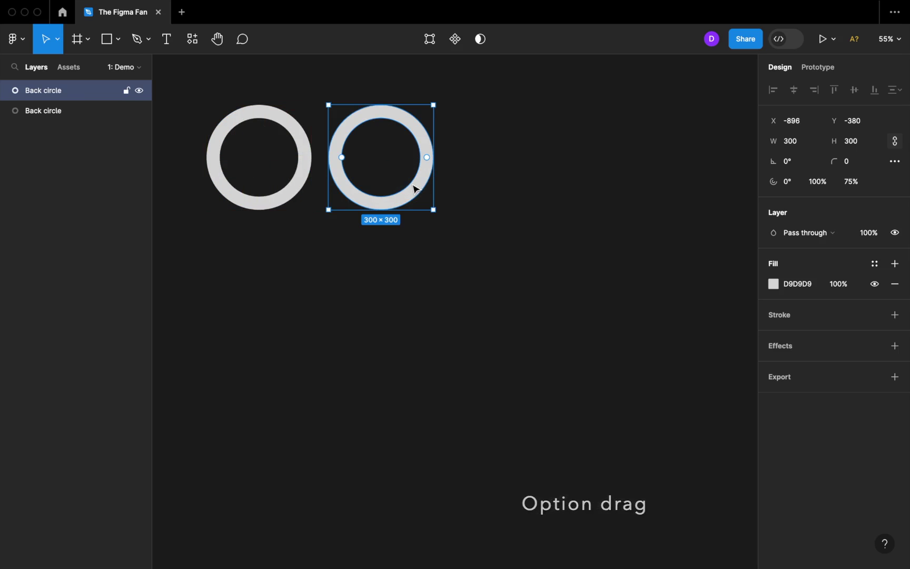
key("super+d")
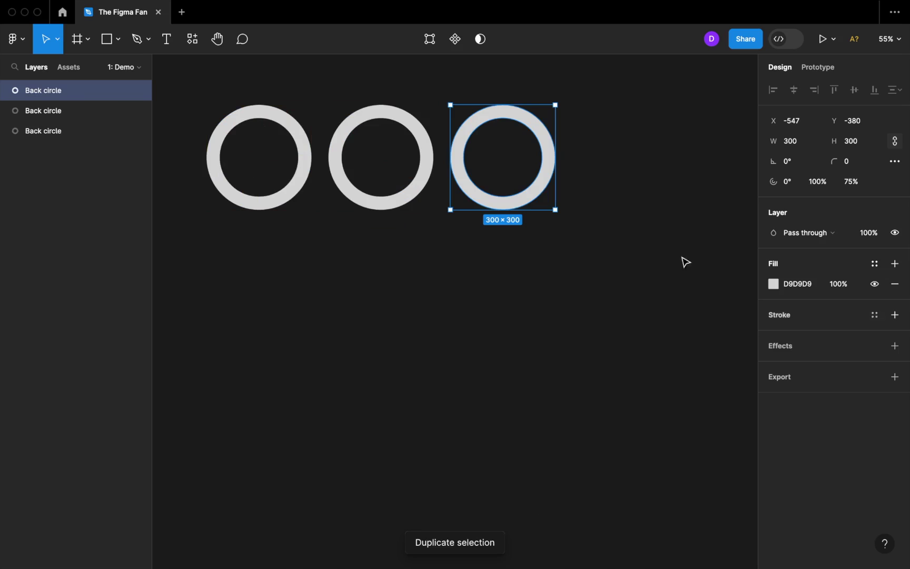
left_click(425, 149)
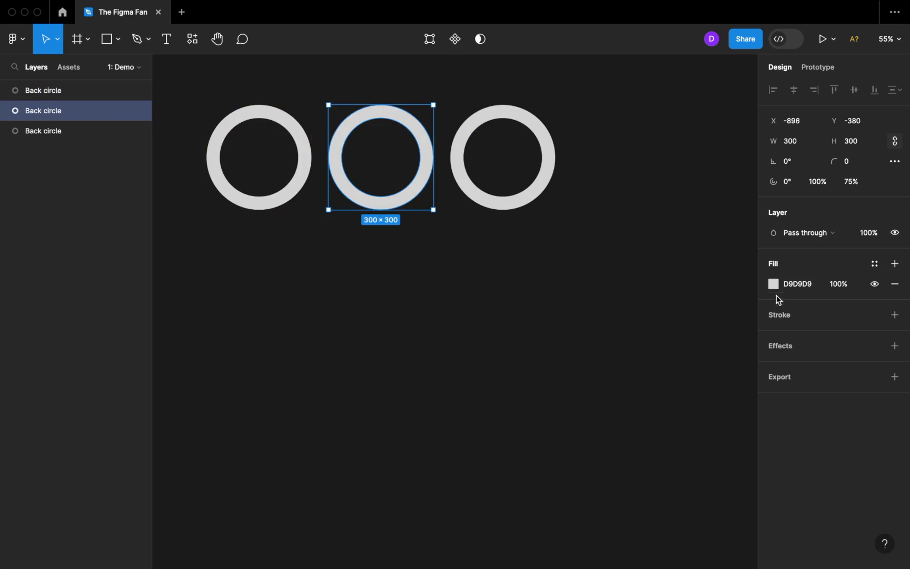
left_click(774, 284)
left_click(729, 501)
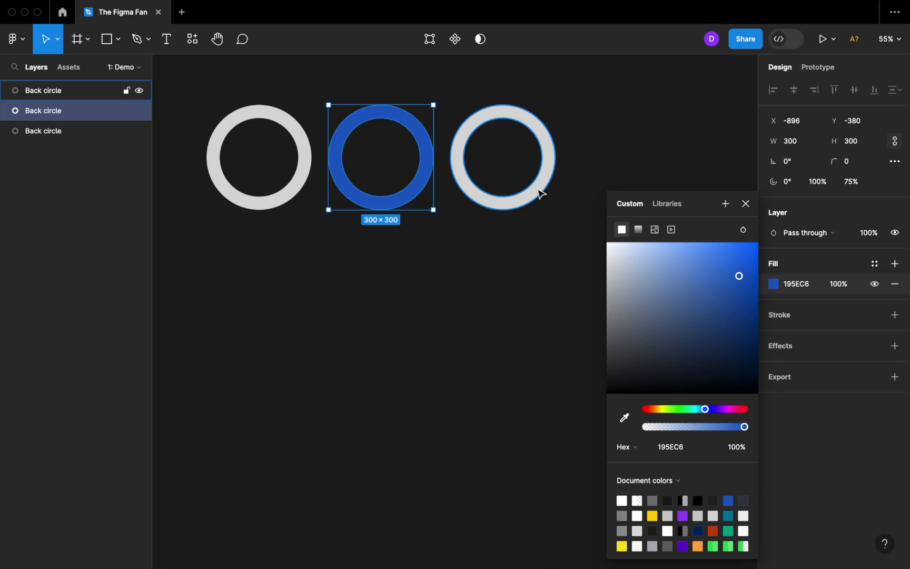
left_click(590, 150)
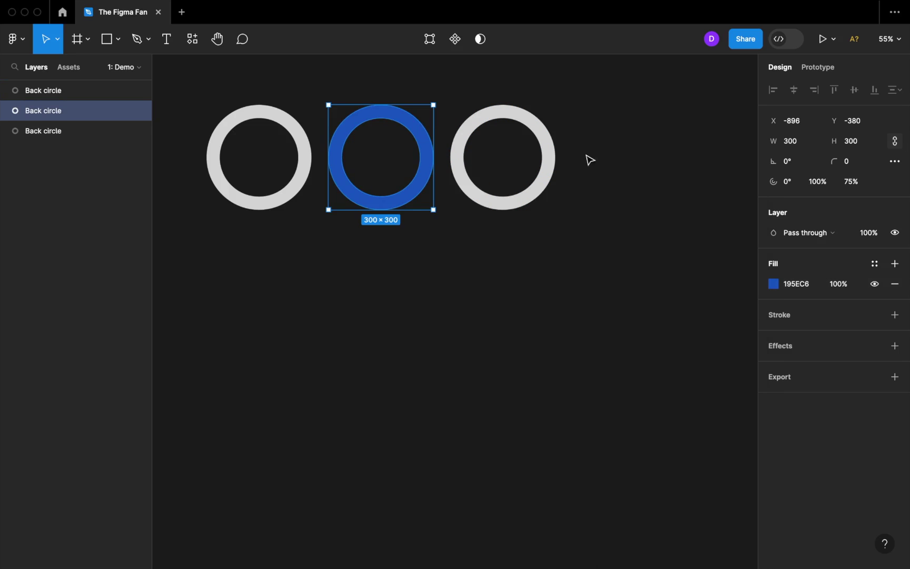
- Rename the middle ring's layer to 'Left half circle'
left_click(36, 112)
left_click(36, 111)
double_click(38, 111)
type("Left half")
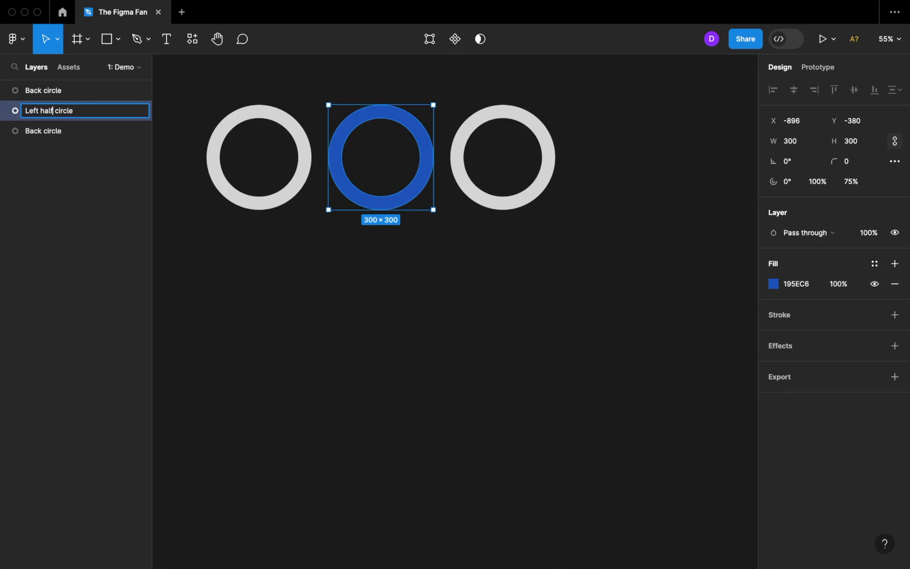
key("Return")
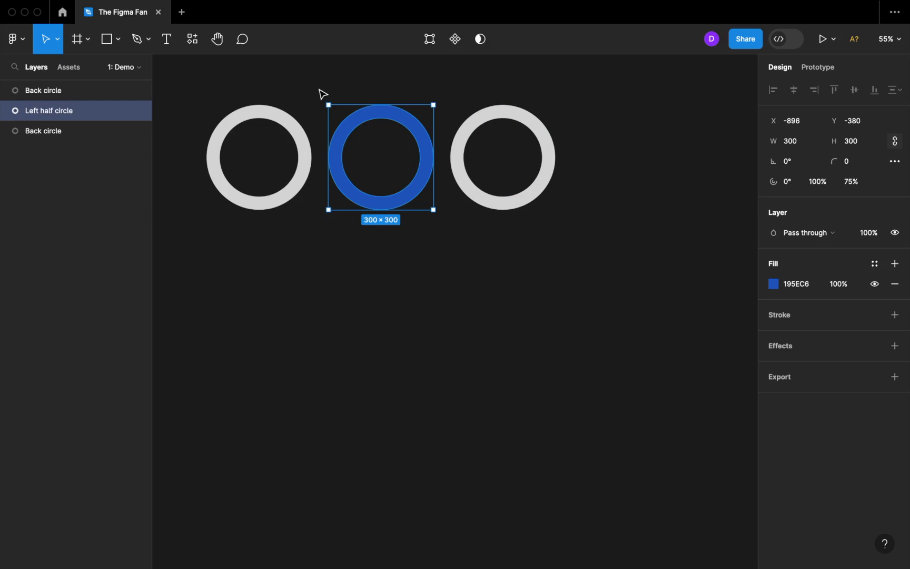
- Set the middle ring's sweep to 50% and its rotation to 90°
left_click(831, 187)
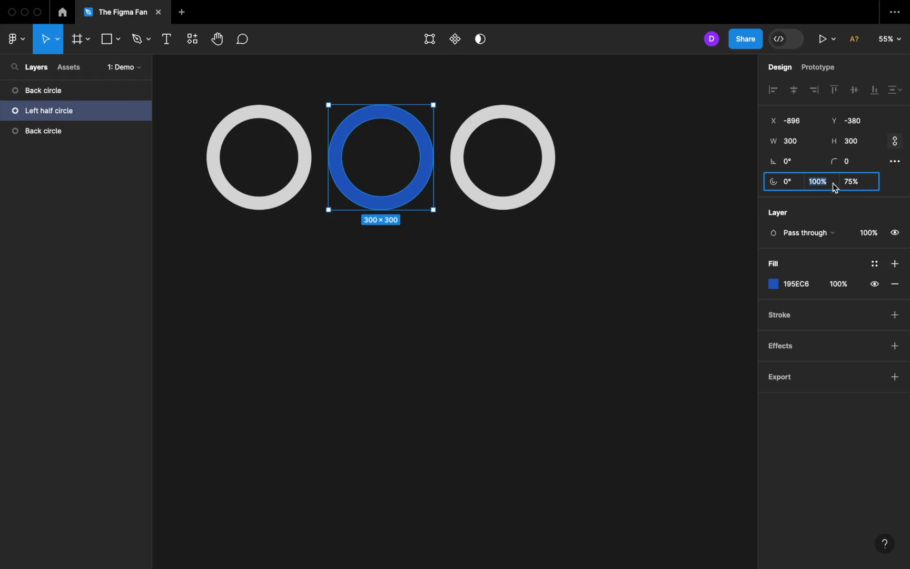
type("50")
key("Return")
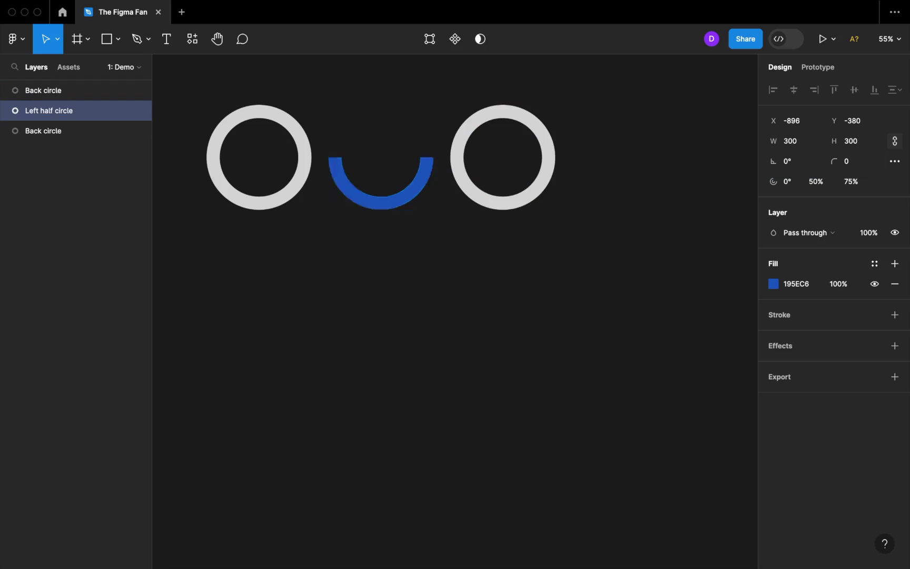
left_click(799, 166)
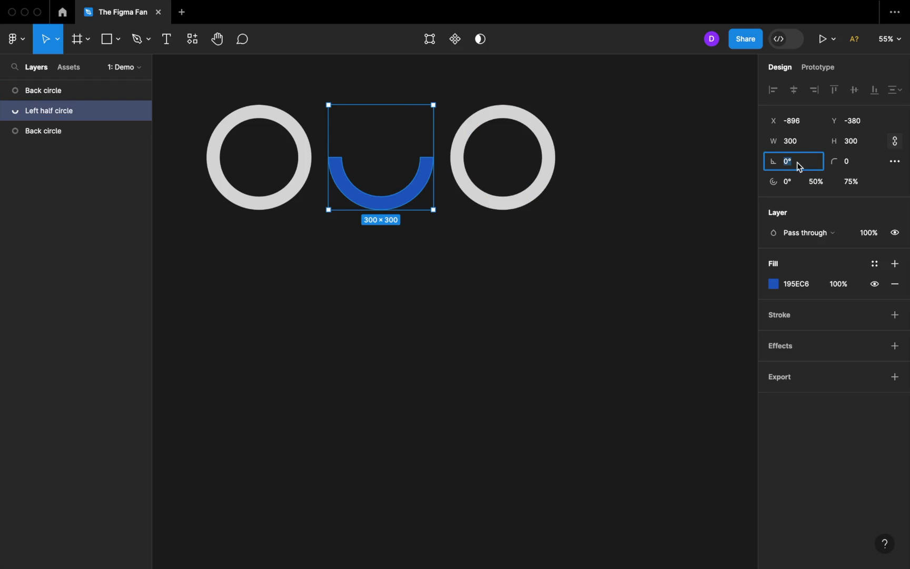
key("Return")
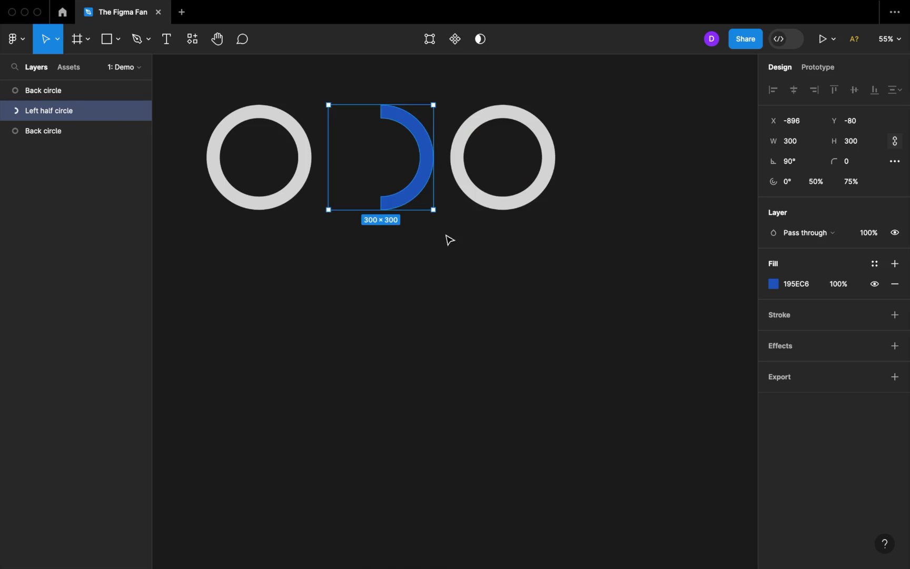
- Give the right ring a white FFFFFF stroke and remove its fill
left_click(474, 234)
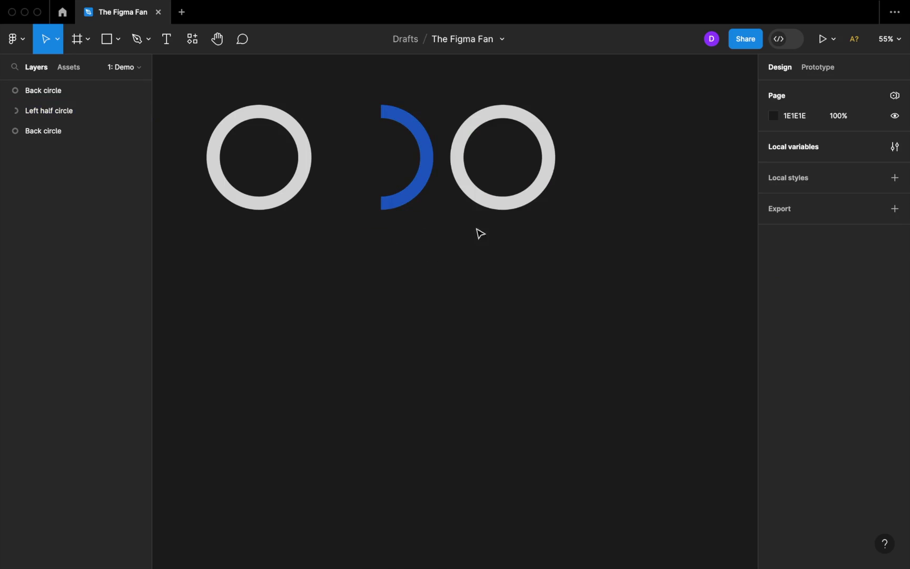
left_click(512, 208)
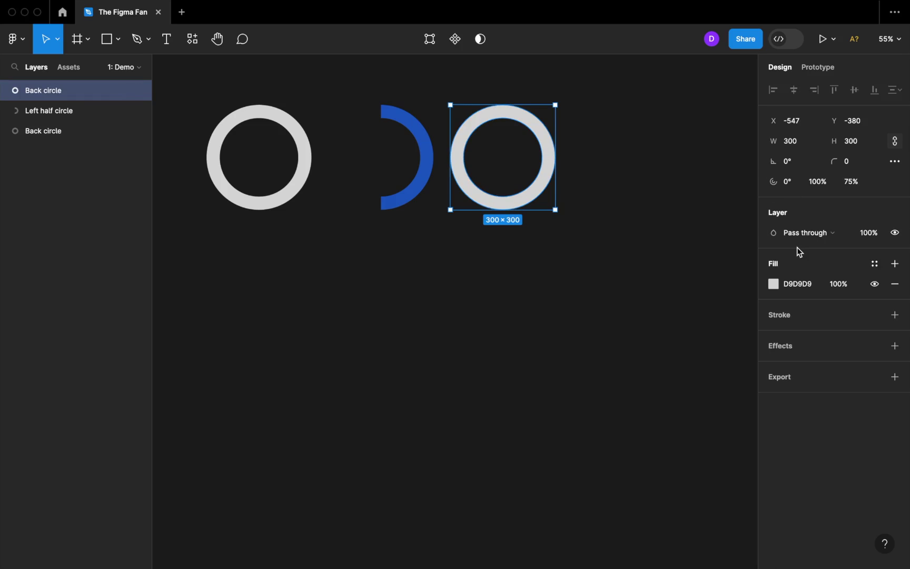
left_click(895, 314)
left_click(818, 337)
type("fff")
key("Return")
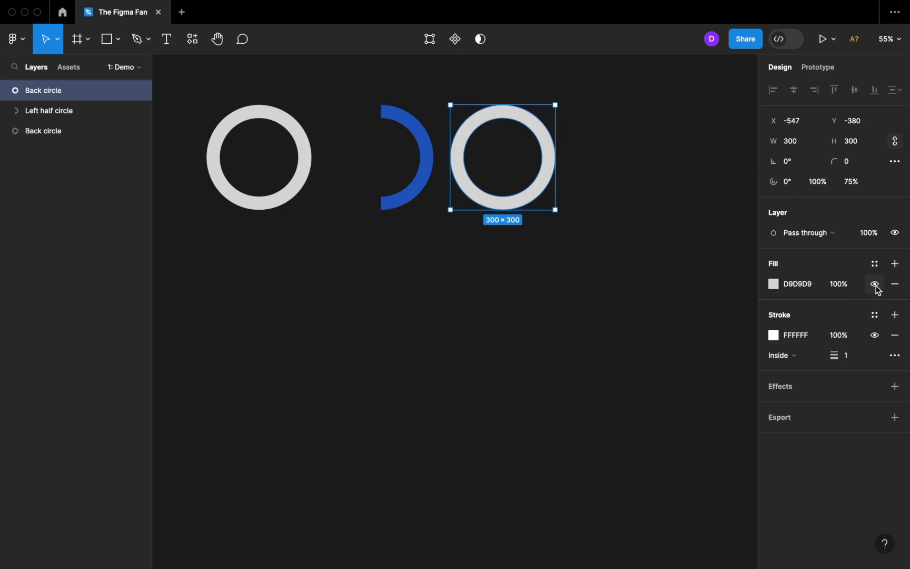
left_click(895, 284)
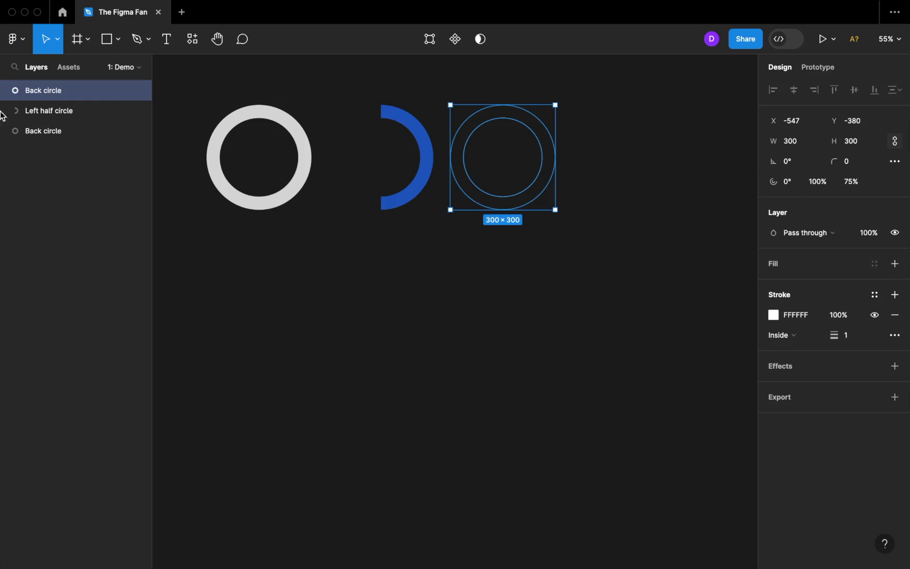
- Rename the right ring's layer to 'Top circle'
double_click(45, 90)
left_click_drag(45, 91, 15, 94)
type("T")
key("Return")
- Draw a new frame, Frame 1, below the circles
left_click(537, 305)
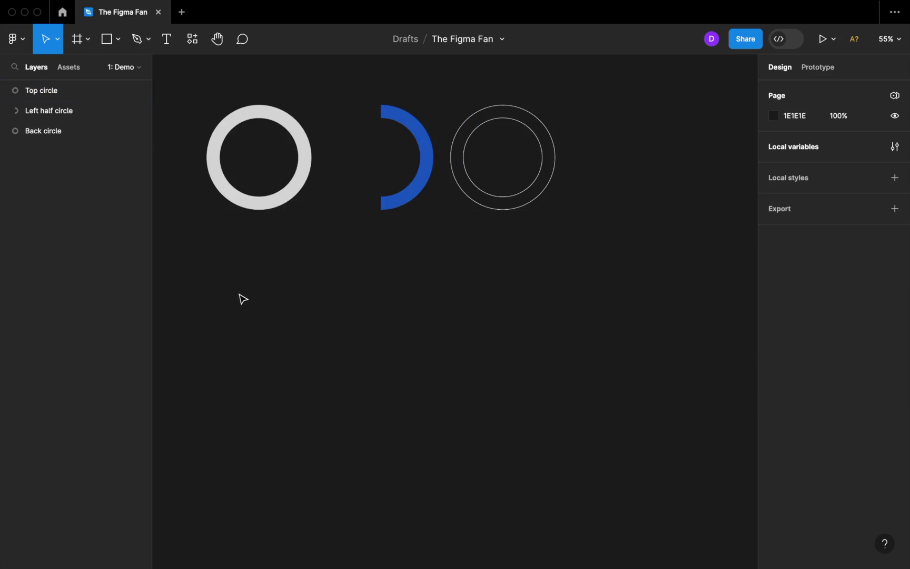
key("f")
left_click_drag(226, 257, 277, 360)
- Resize the new frame to 150×300 and name it 'Left side'
left_click(809, 166)
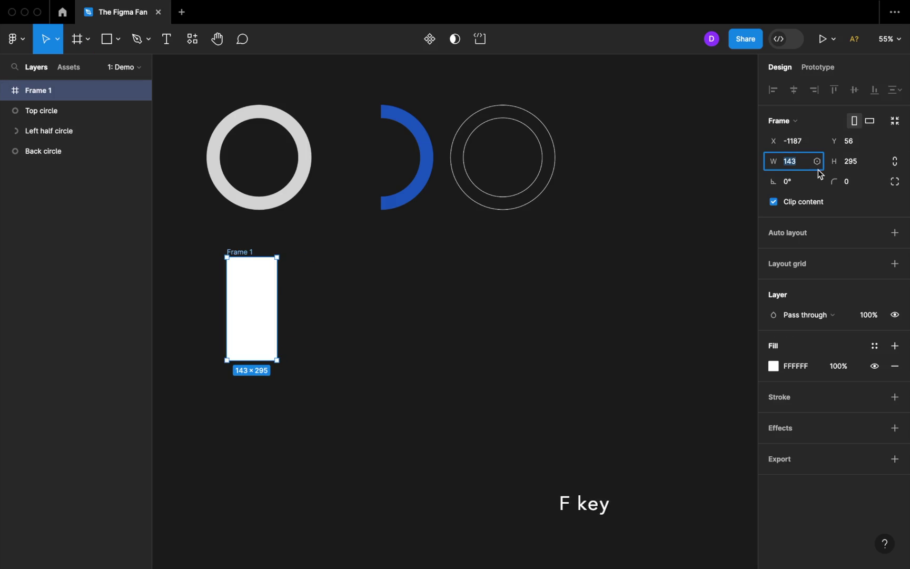
type("150")
key("Tab")
type("30")
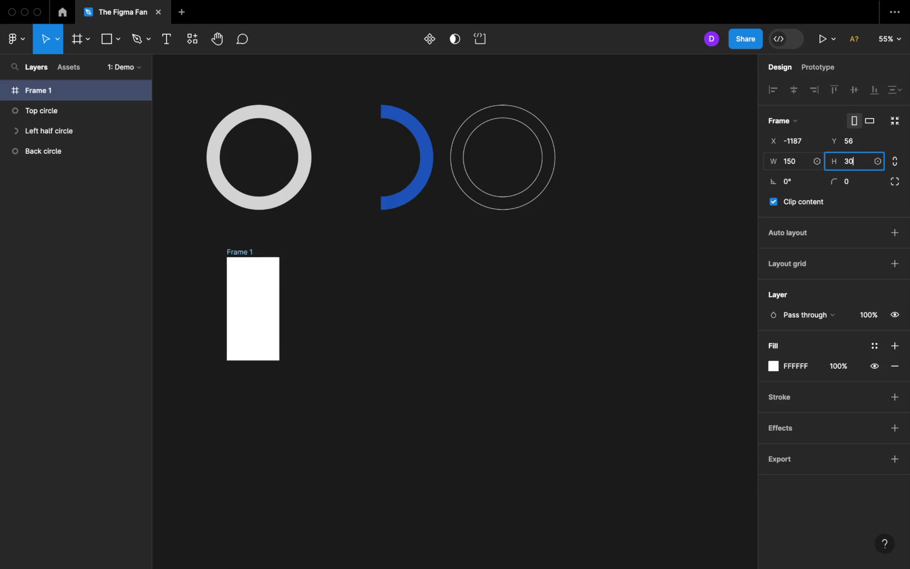
key("Return")
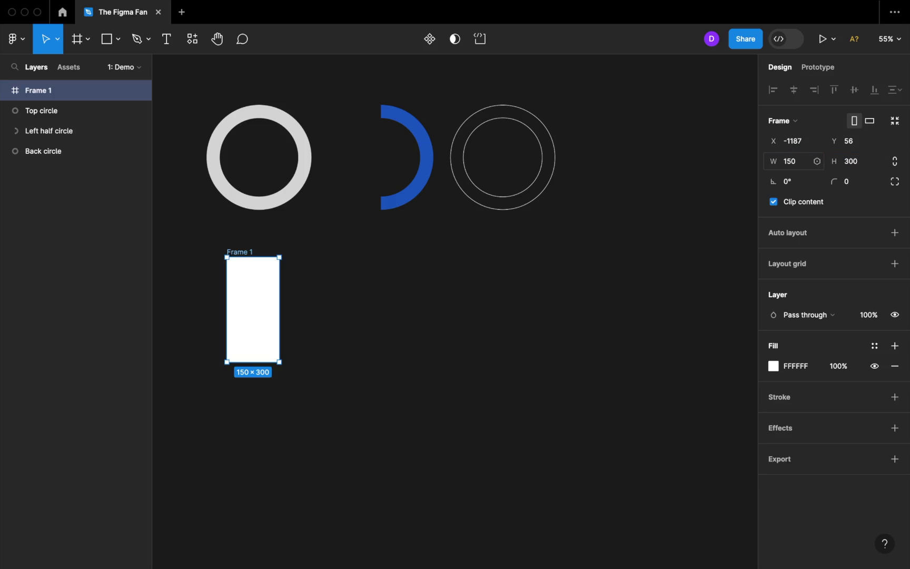
double_click(242, 252)
type("Left side")
key("Return")
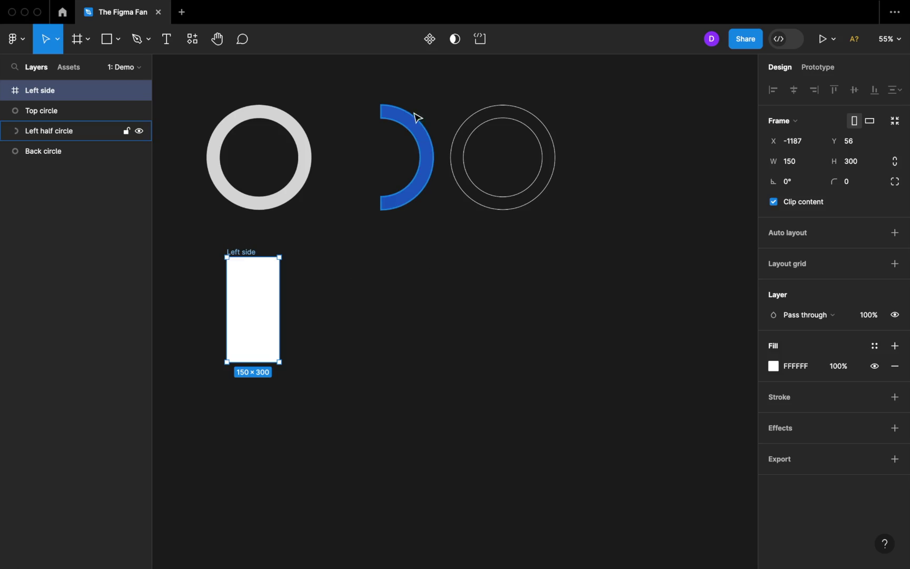
- Move the blue half ring into Left side and turn off Clip content
left_click_drag(410, 125, 302, 275)
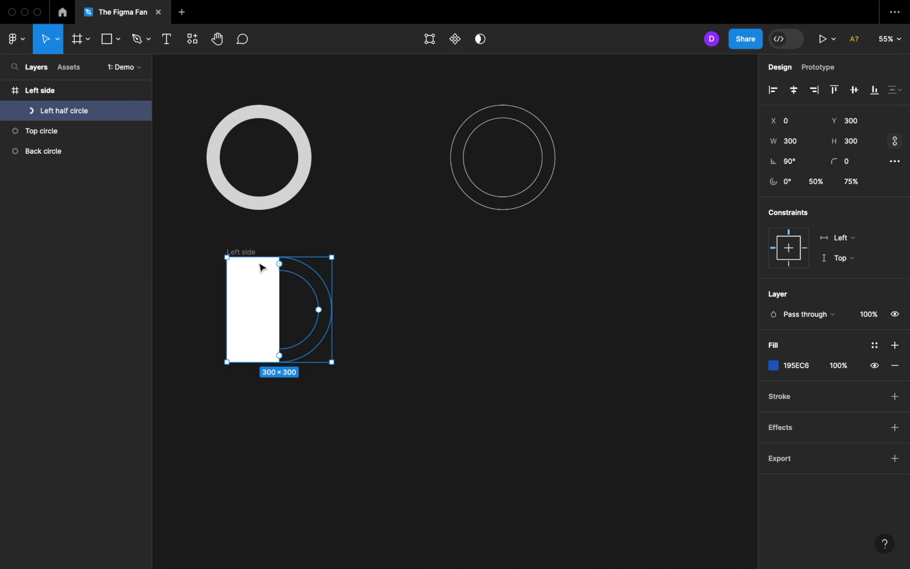
left_click(243, 255)
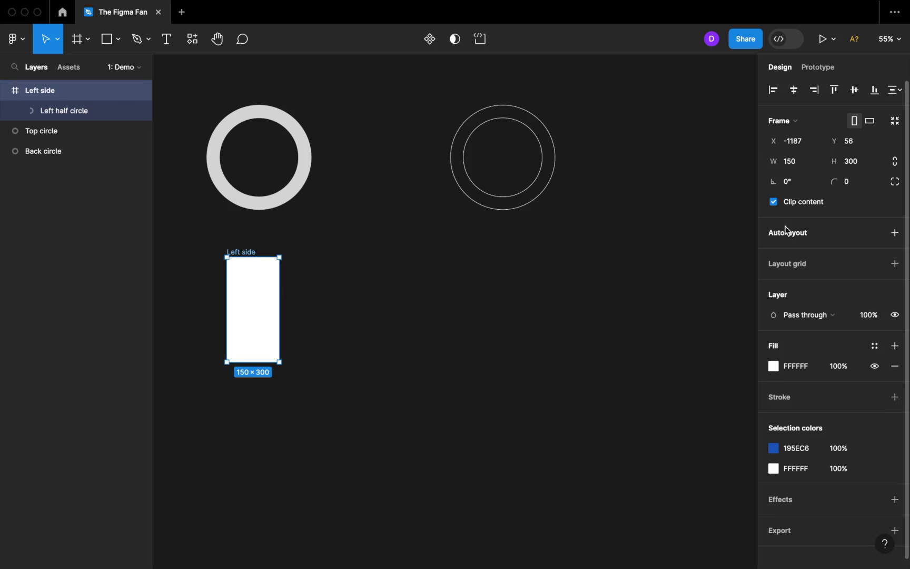
left_click(774, 203)
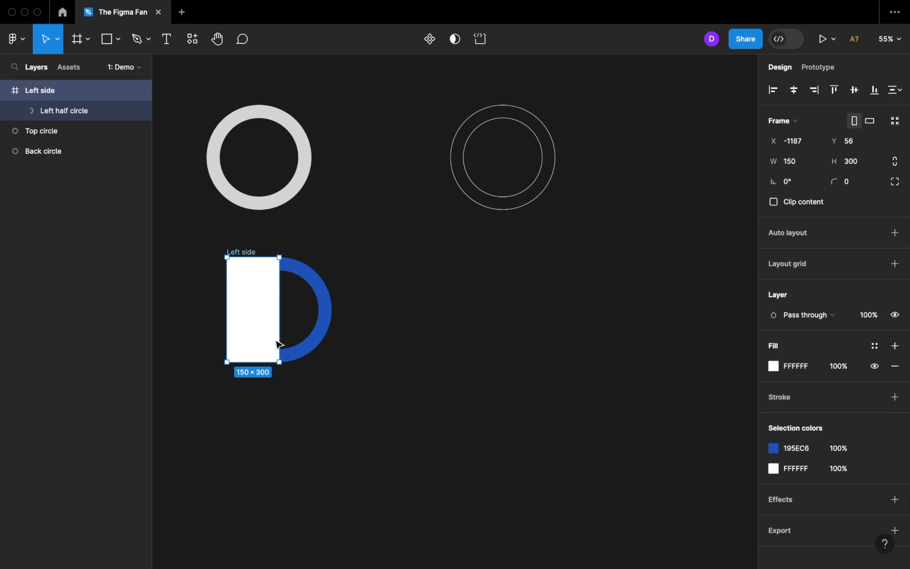
- Duplicate the Left side frame beside it and rename the copy 'Right side'
left_click_drag(241, 252, 420, 277)
double_click(412, 265)
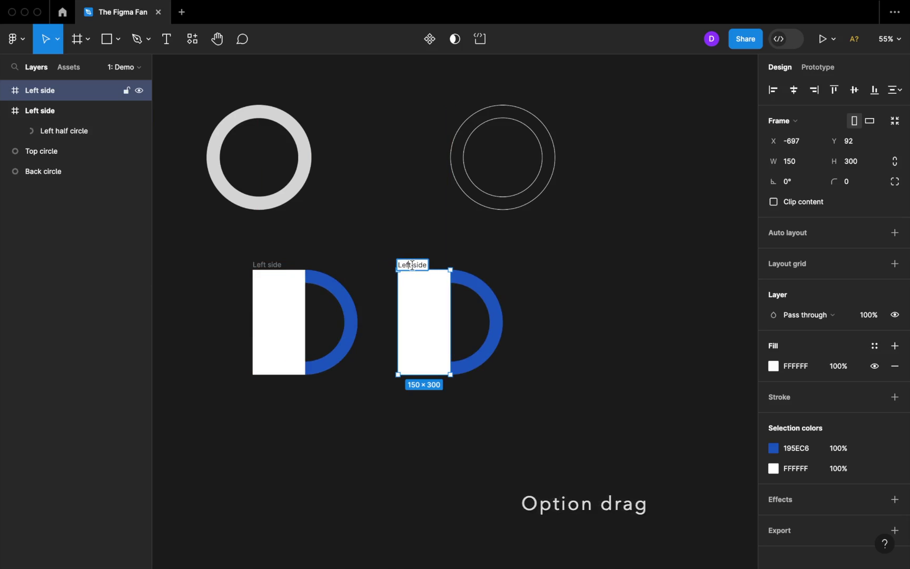
left_click_drag(412, 265, 386, 269)
type("Right")
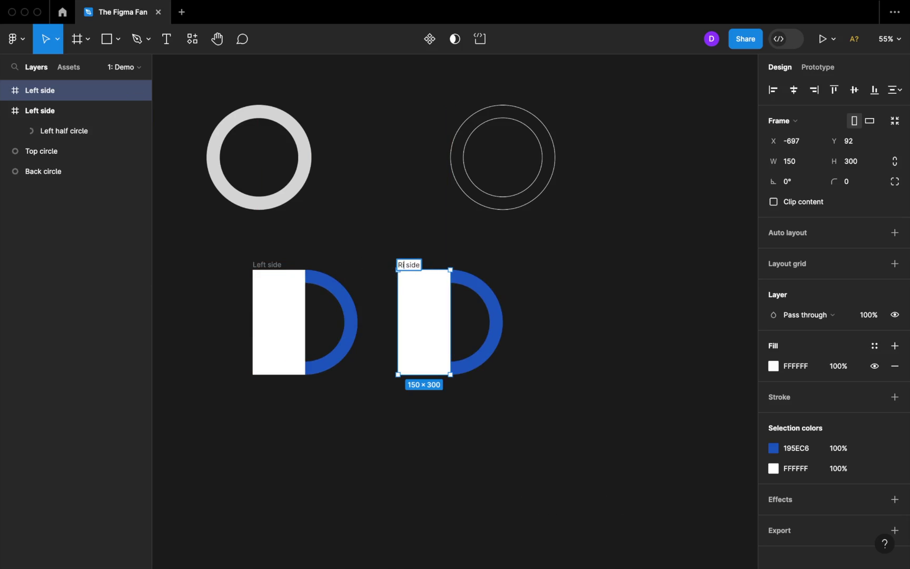
left_click(266, 173)
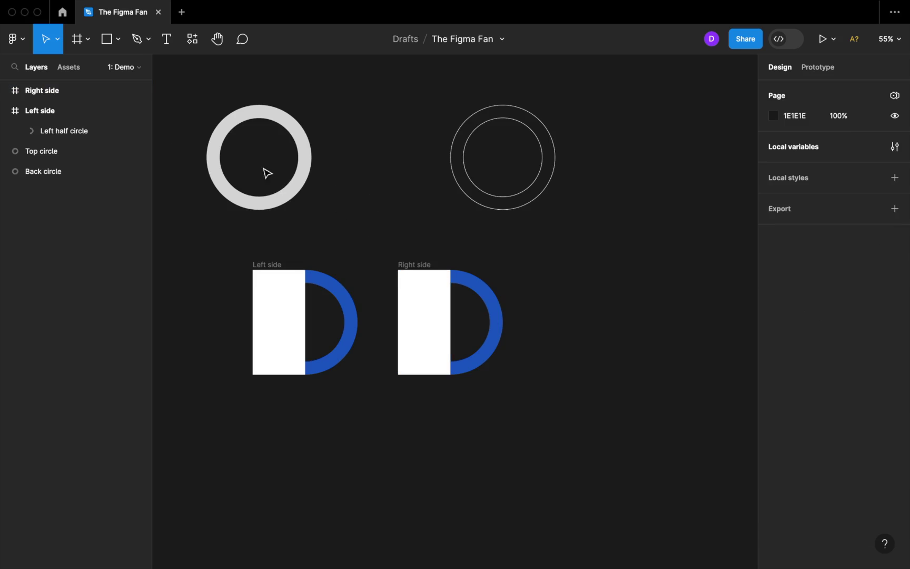
- Rename the half circle inside Right side to 'Right half circle'
left_click(5, 90)
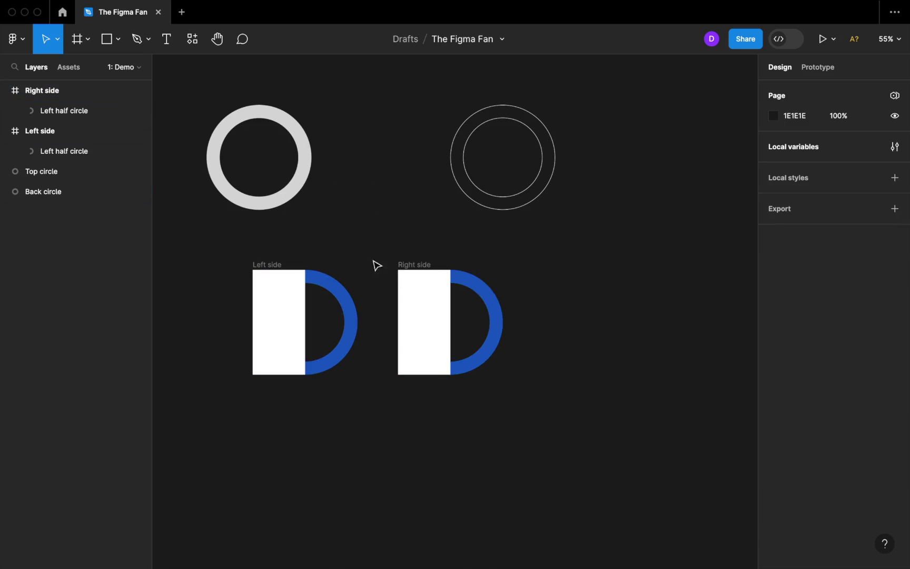
left_click(483, 294)
double_click(47, 108)
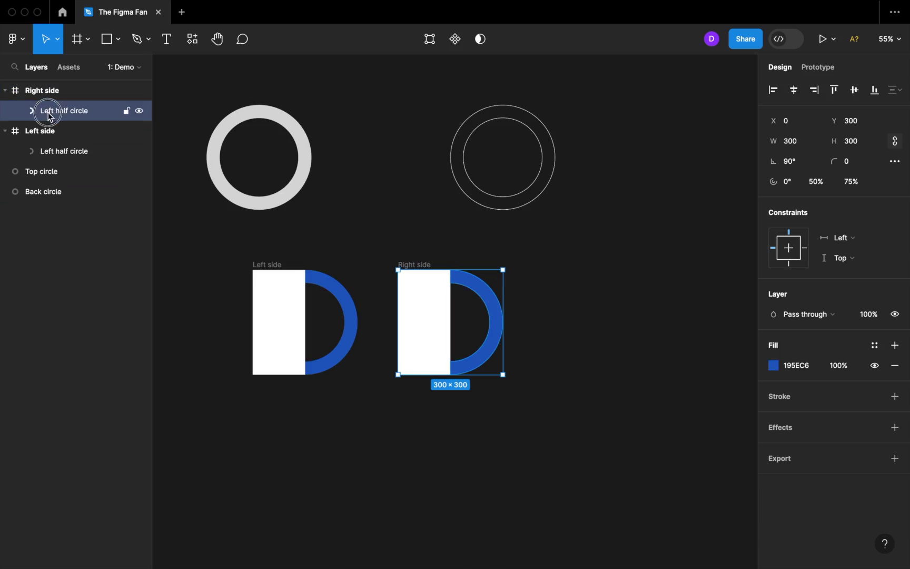
double_click(37, 113)
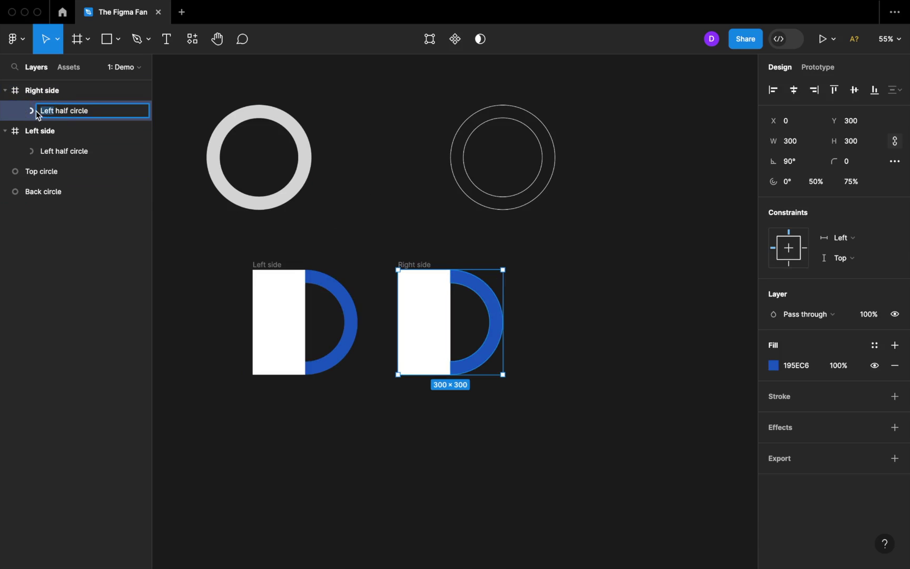
type("Right")
key("Return")
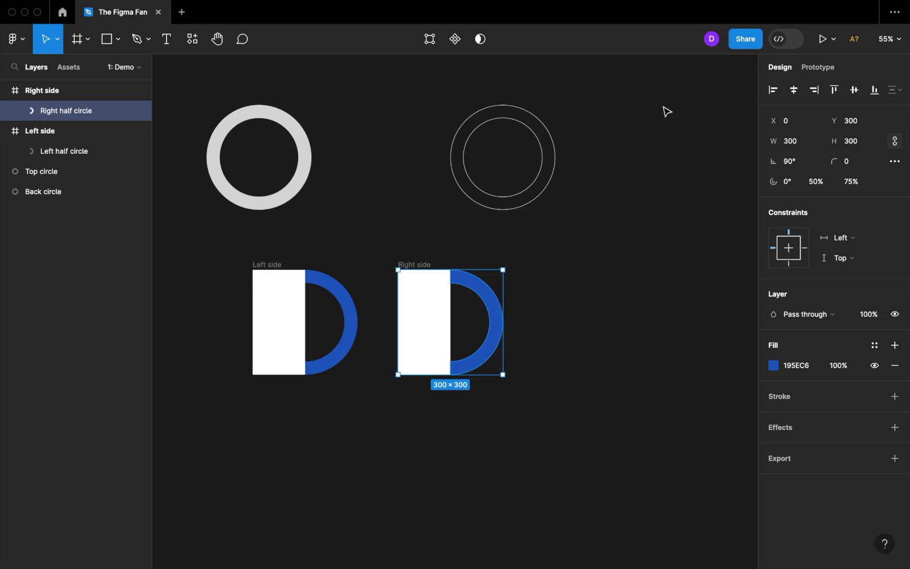
- Rotate Right half circle to -90° and shift its arc left so it faces left
left_click(798, 162)
key("BackSpace")
key("Return")
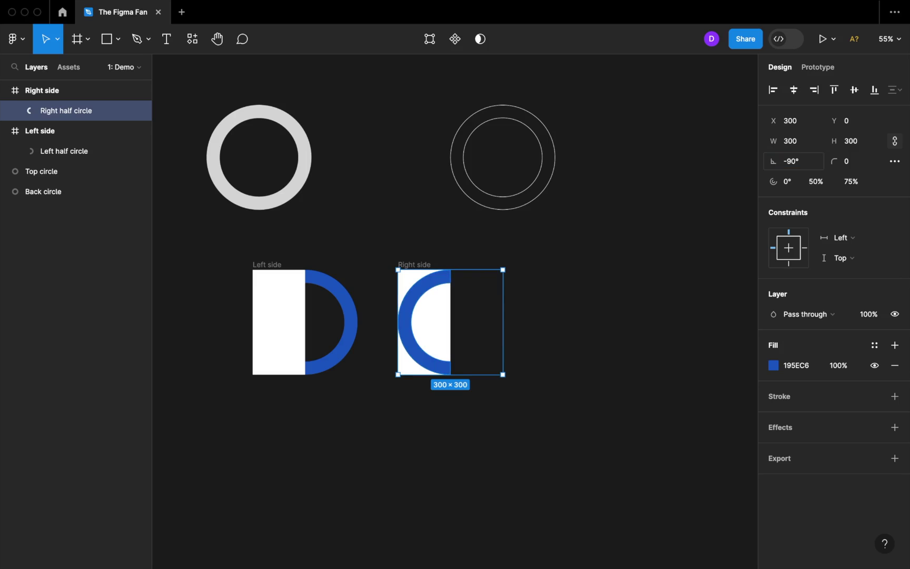
left_click(431, 257)
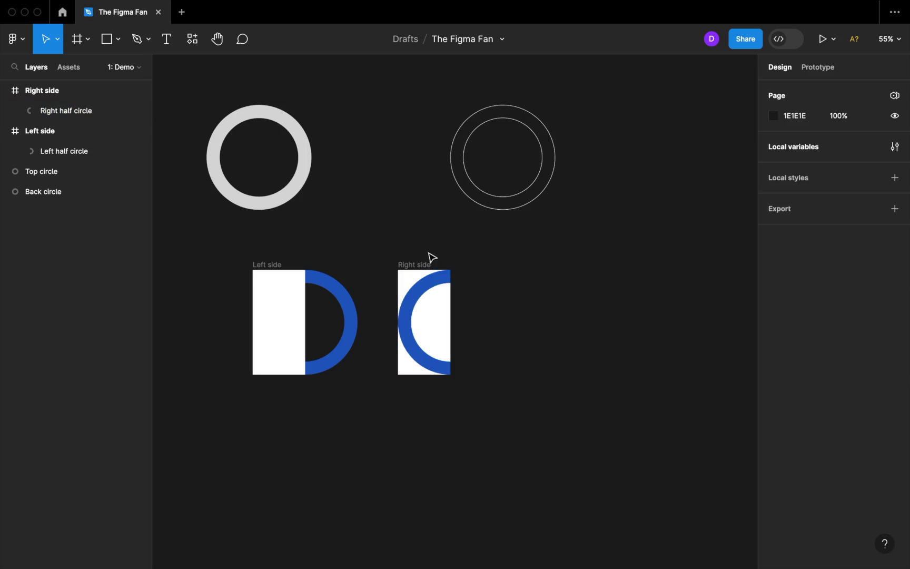
left_click(431, 287)
mouse_move(431, 283)
left_mouse_down()
mouse_move(380, 293)
mouse_move(417, 265)
mouse_move(433, 258)
mouse_move(435, 266)
left_mouse_up()
left_click(406, 240)
left_click(578, 315)
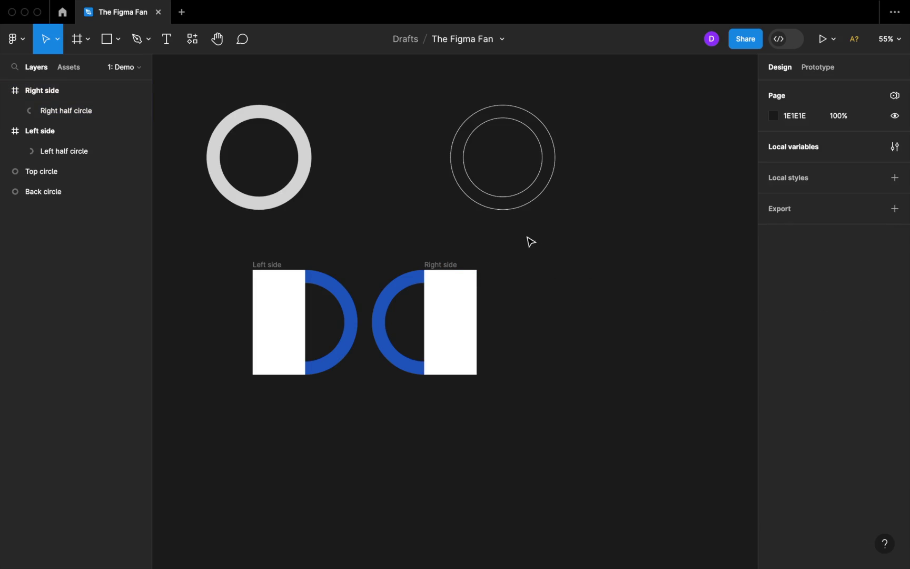
- Remove the white fill from both side frames and set their spacing to 0
left_click(454, 268)
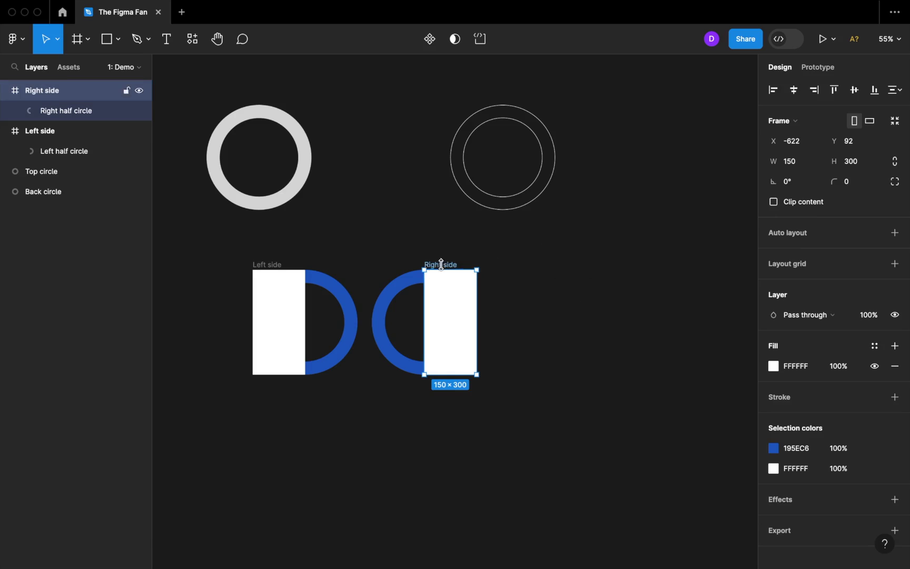
left_click(263, 268, "shift")
left_click(895, 386)
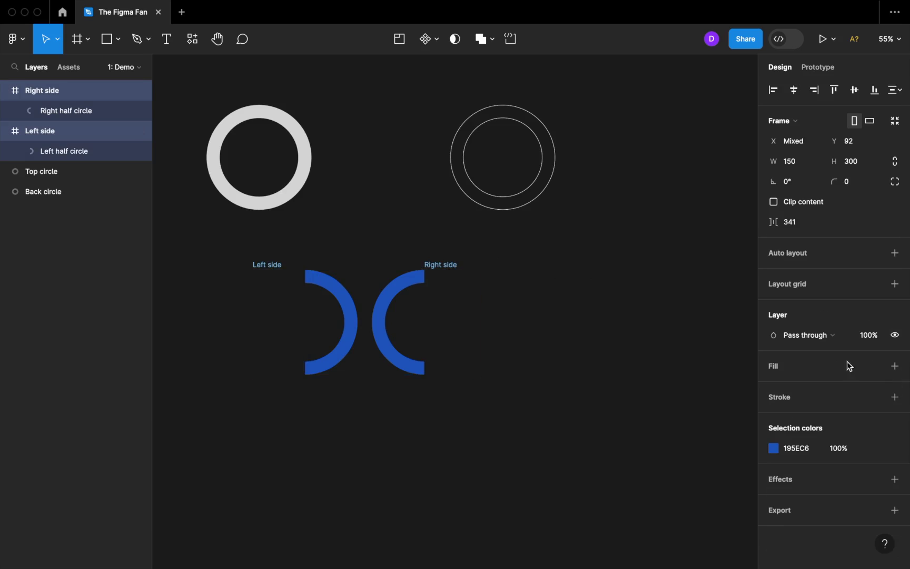
left_click(807, 225)
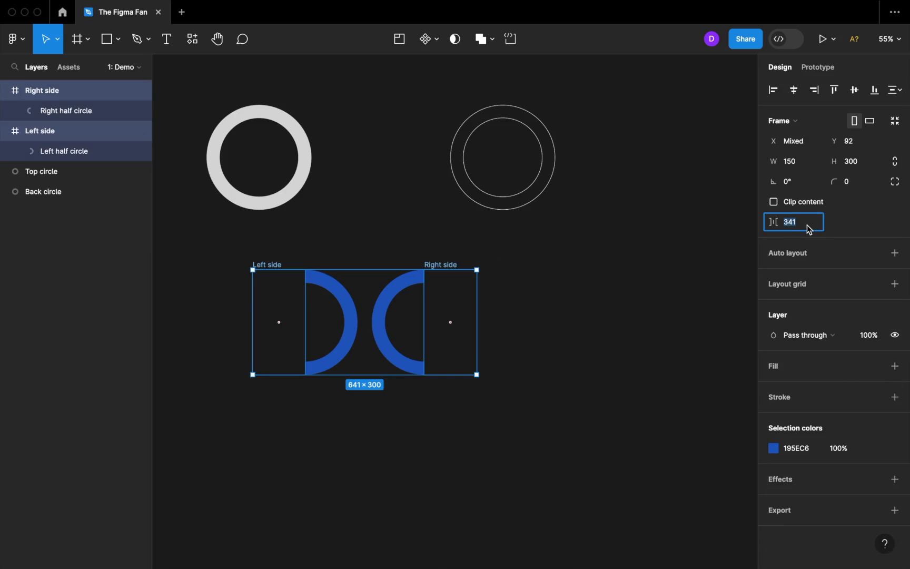
type("0")
key("Return")
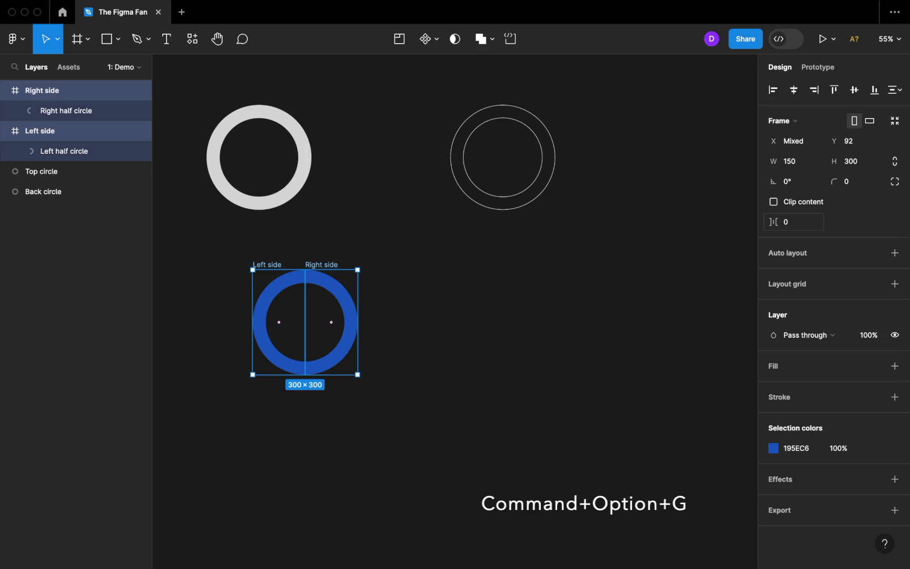
- Wrap both side frames in a new frame named 'Donut 1'
key("super+alt+g")
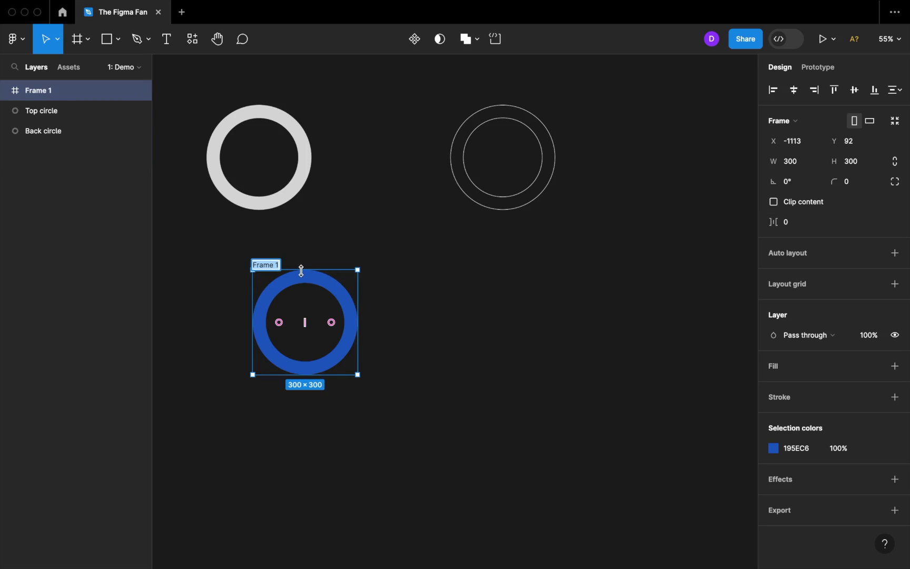
type("Donut 1")
key("Return")
- Clip Donut 1's content and move Back circle into it, sent to back
left_click(774, 203)
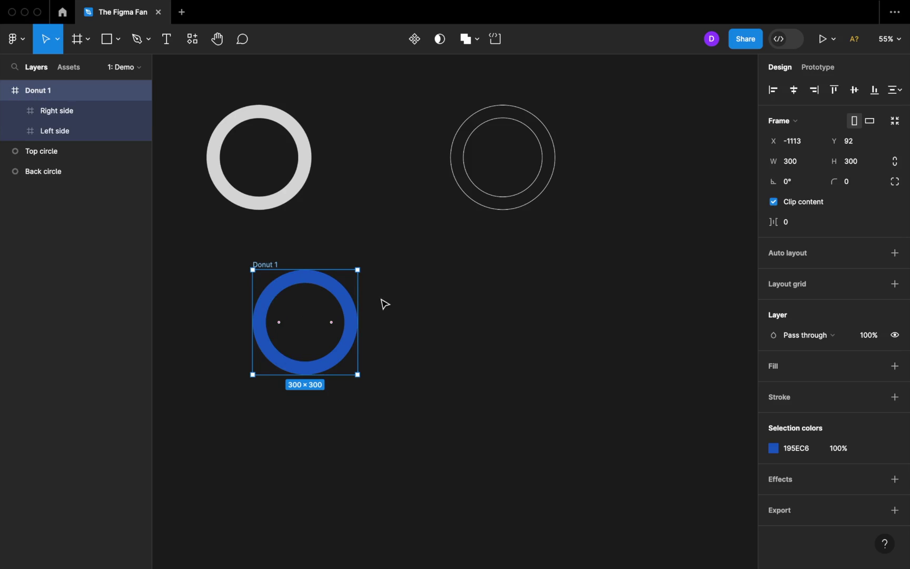
left_click(361, 148)
left_click(270, 116)
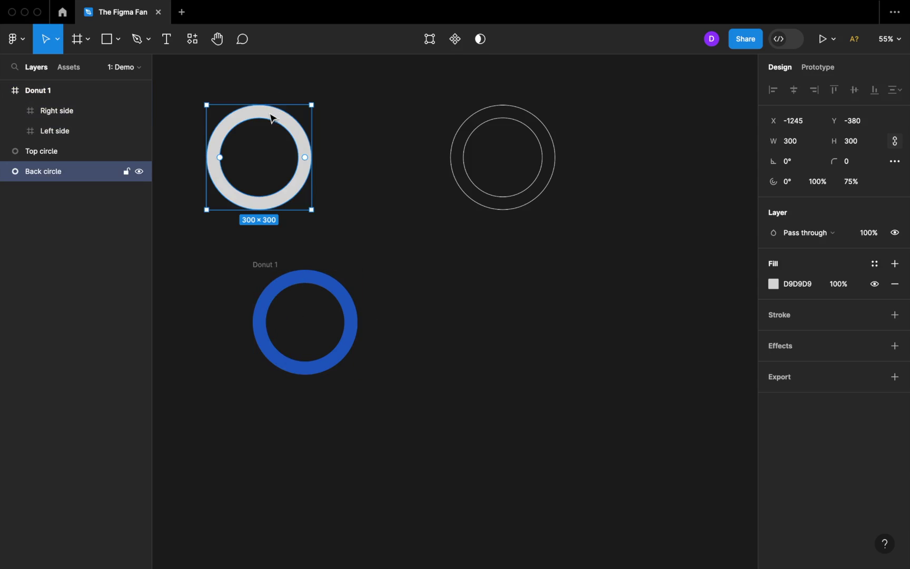
left_click_drag(269, 116, 314, 286)
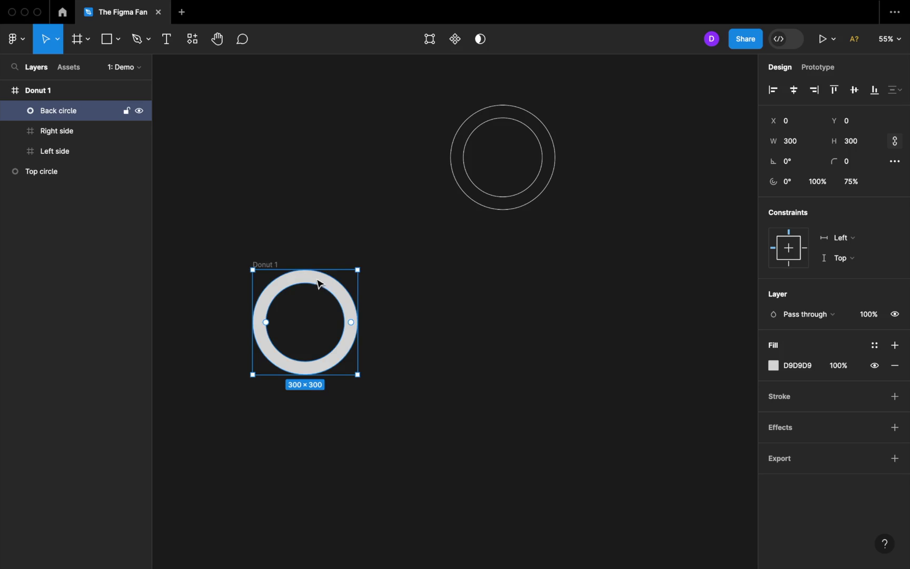
right_click(318, 283)
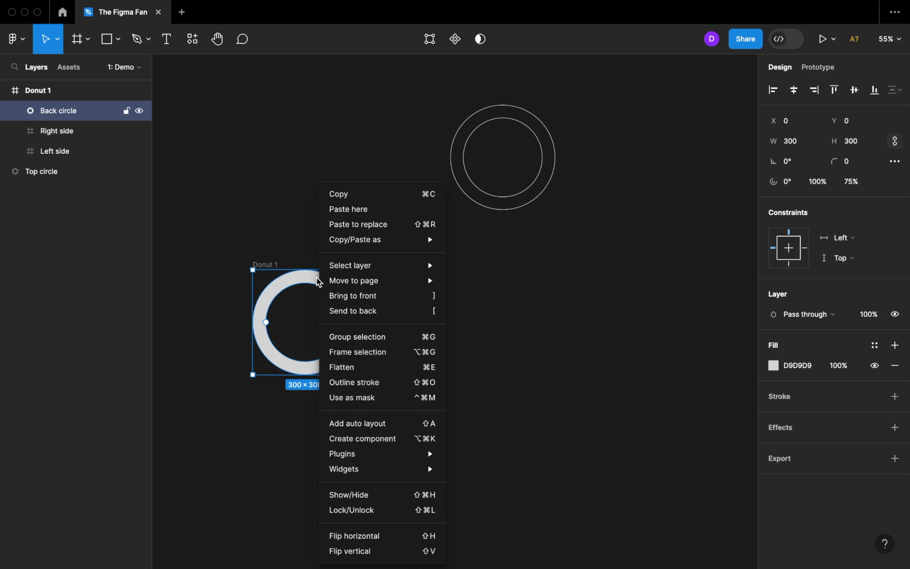
left_click(347, 312)
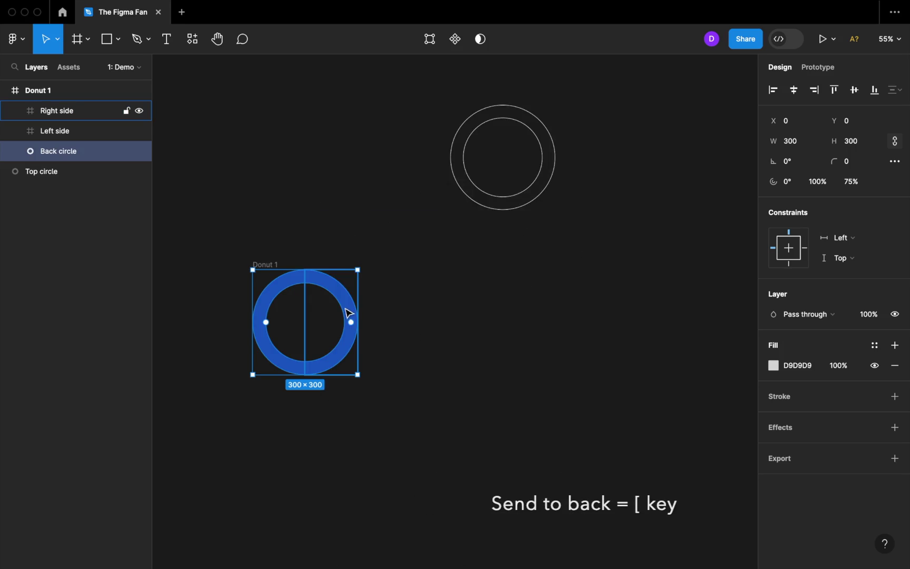
- Turn on Clip content for both the Left side and Right side frames
left_click(73, 116)
left_click(68, 131, "shift")
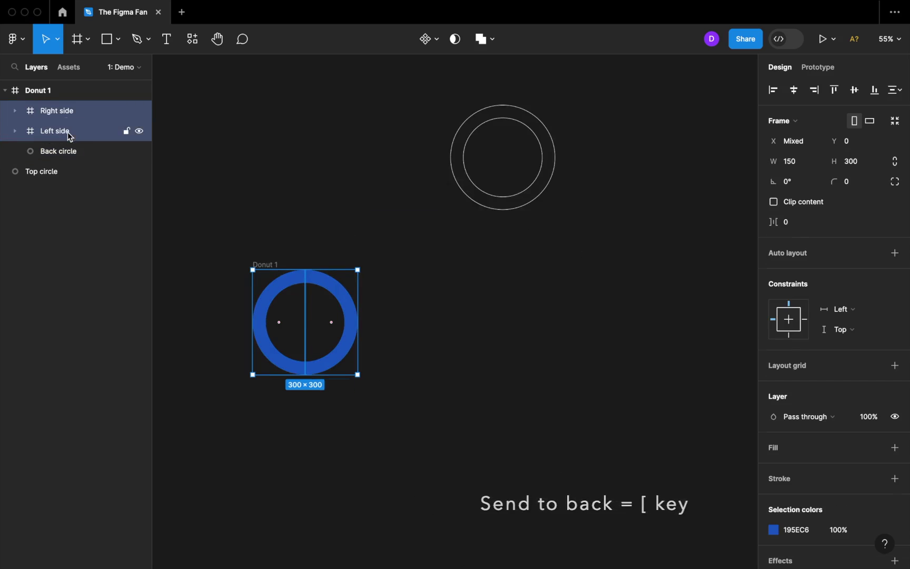
left_click(774, 203)
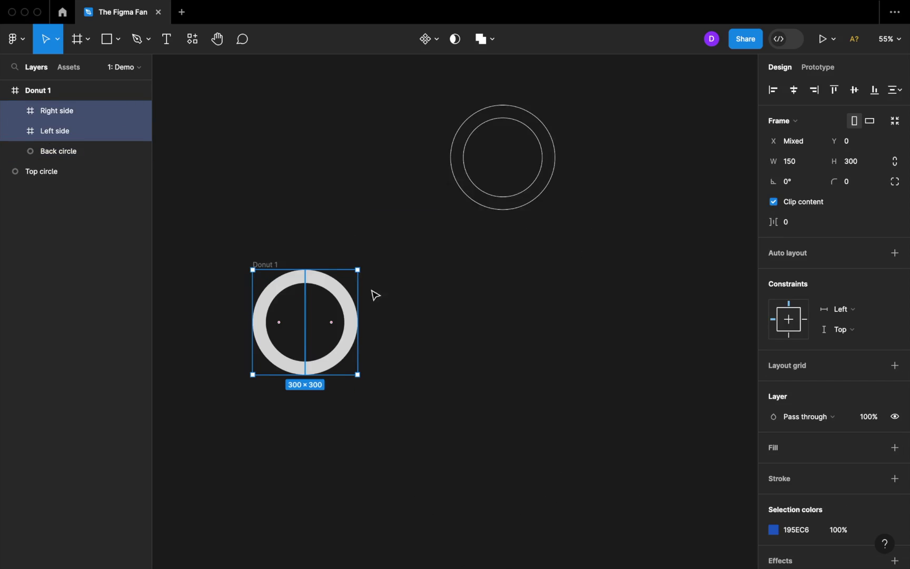
left_click(366, 215)
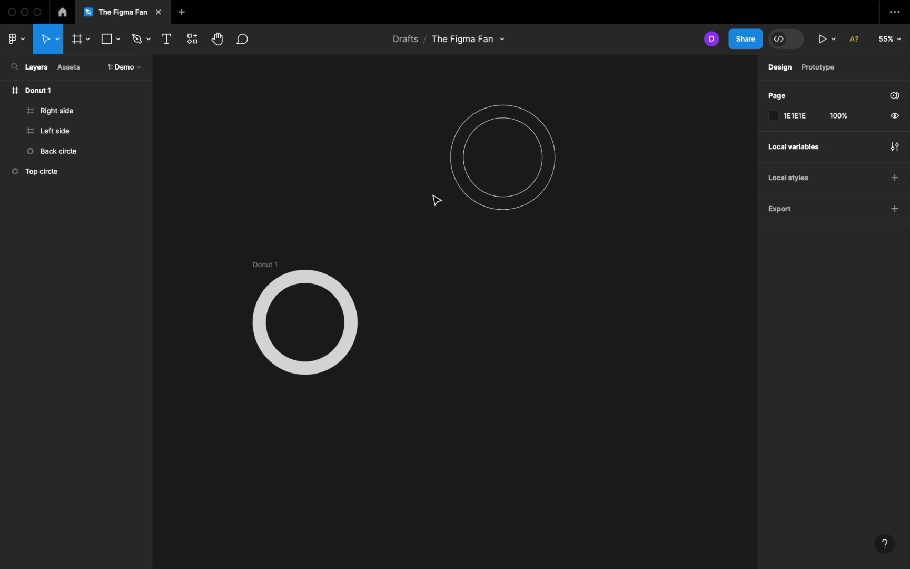
- Move Top circle into Donut 1, then duplicate Donut 1 as Donut 2
left_click(471, 179)
left_click_drag(472, 181, 272, 347)
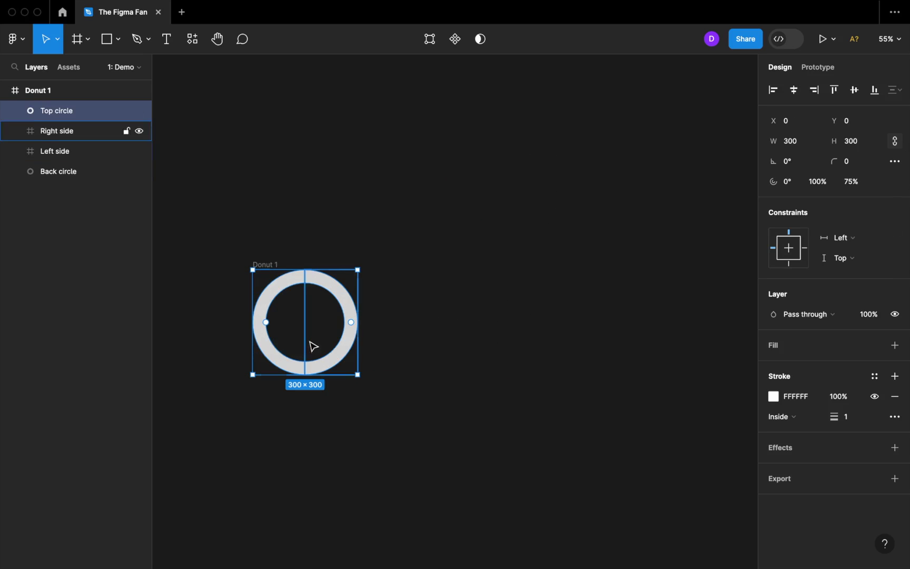
left_click(380, 321)
left_click_drag(271, 262, 414, 264)
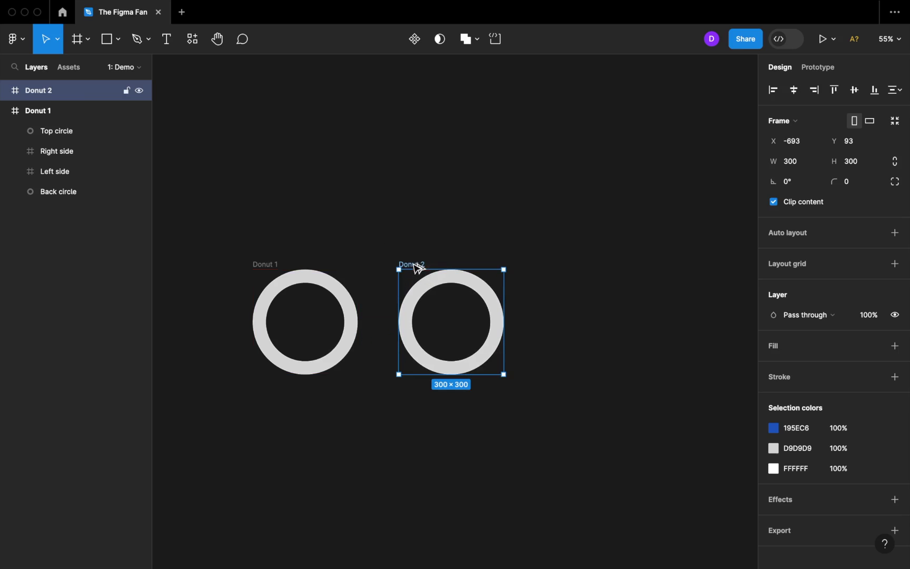
- Rotate Donut 2's Right half circle to 120°
left_click(477, 324)
left_click(19, 131)
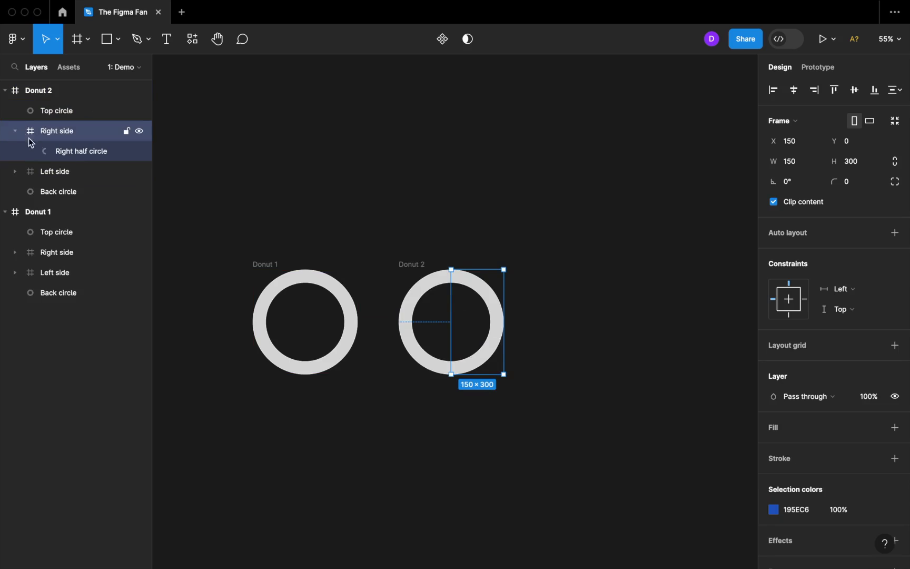
left_click(73, 154)
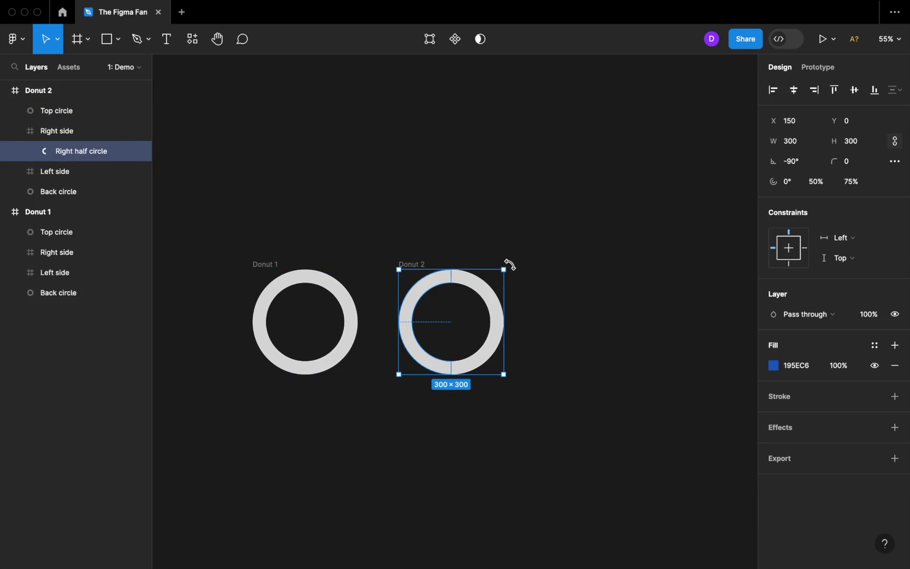
left_click_drag(508, 265, 337, 449)
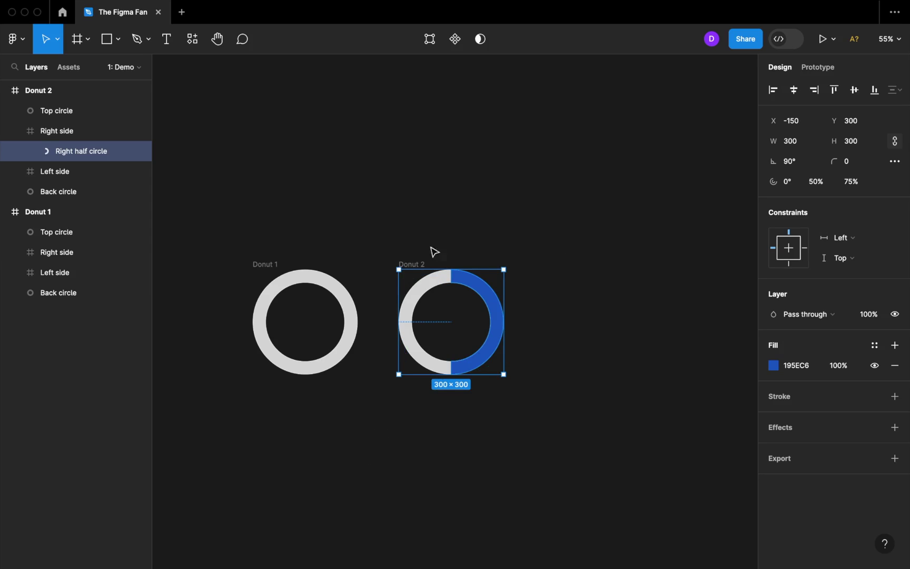
- Duplicate Donut 2 as Donut 3 and rotate its left half circle to 0° for a three-quarter blue ring
left_click_drag(419, 267, 576, 258)
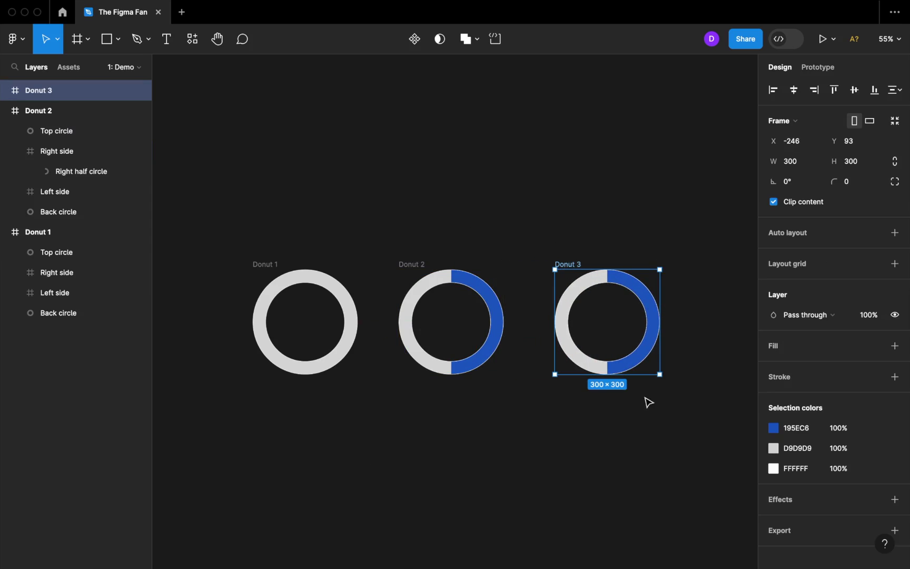
left_click(595, 320)
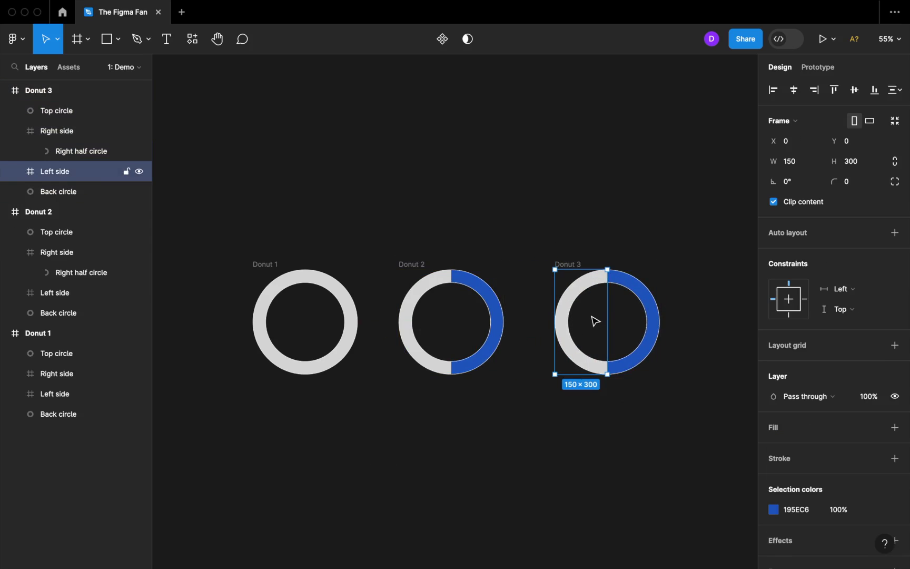
left_click(15, 172)
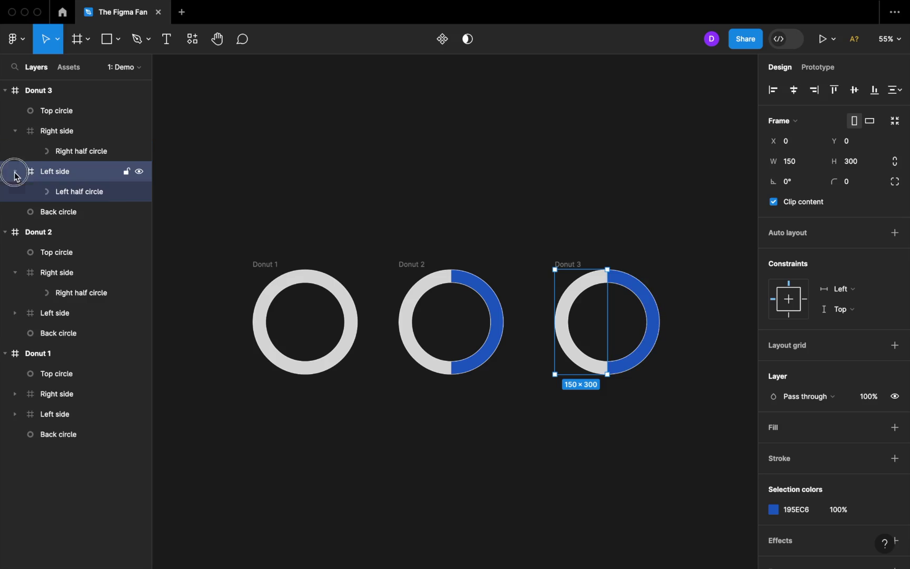
left_click(74, 192)
left_click_drag(665, 263, 688, 392)
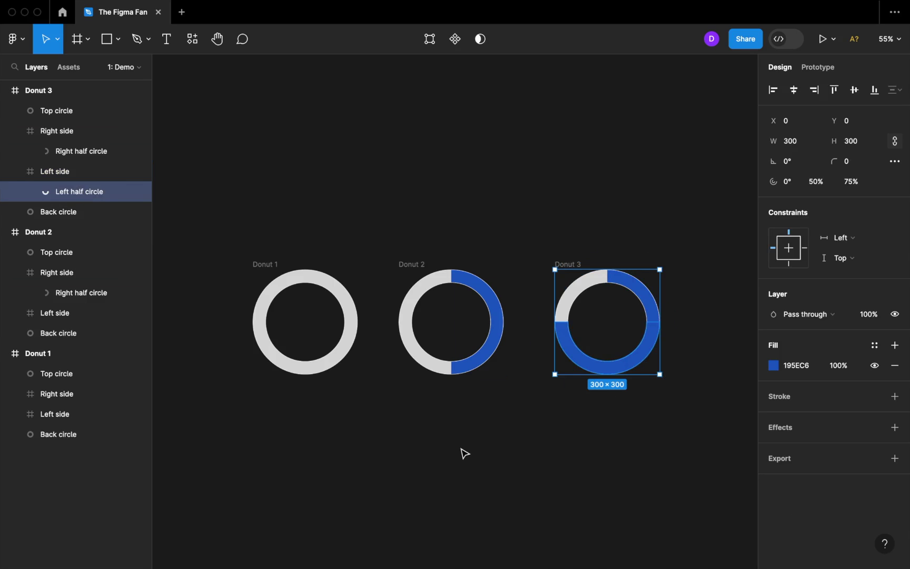
left_click(464, 452)
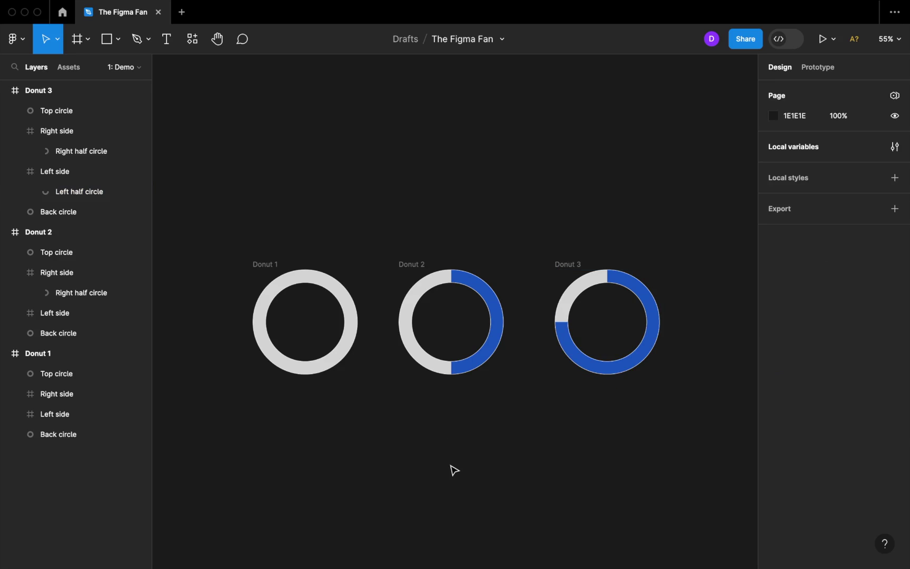
- Add a prototype link from Donut 1 to Donut 2 triggered After delay of 1ms
left_click(817, 69)
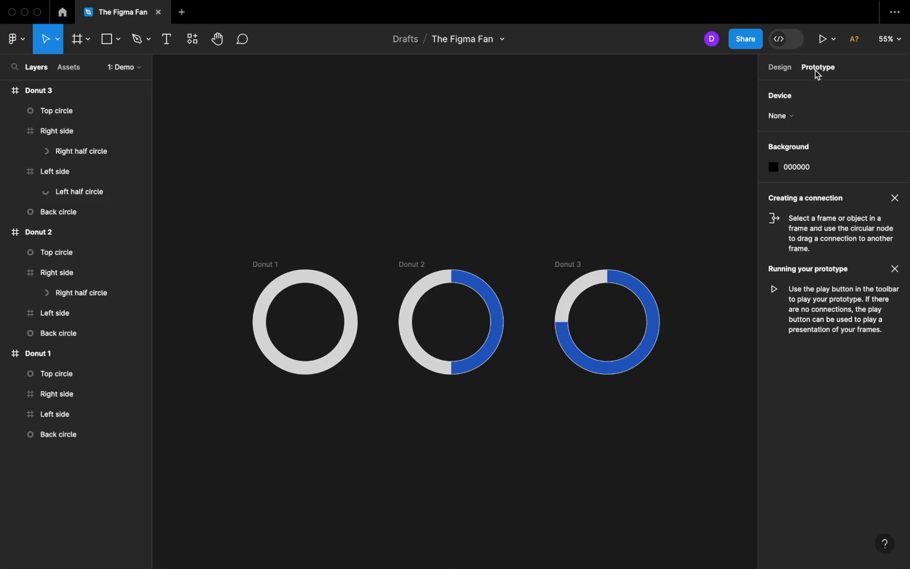
left_click(276, 288)
left_click(263, 268)
left_click_drag(358, 321, 422, 320)
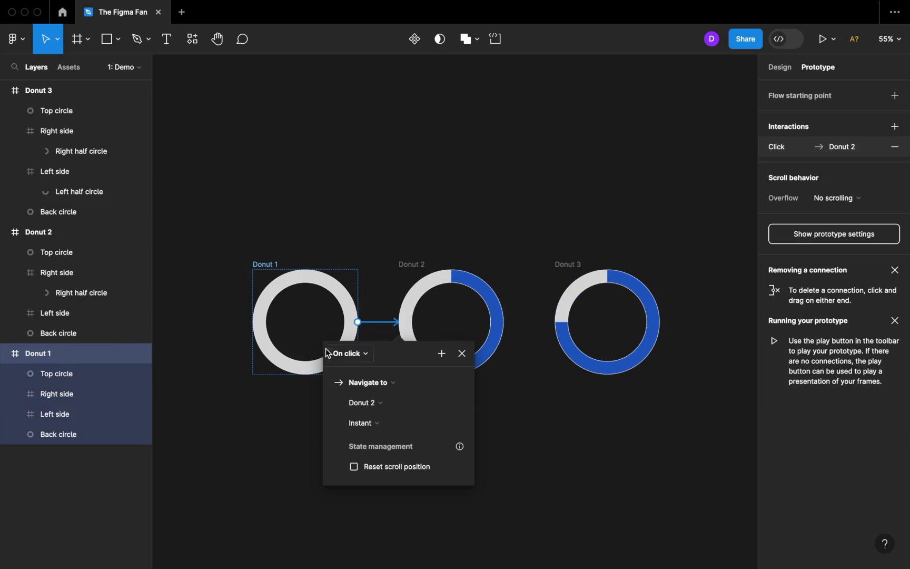
left_click(351, 354)
left_click(356, 509)
left_click(364, 375)
double_click(364, 376)
type("1")
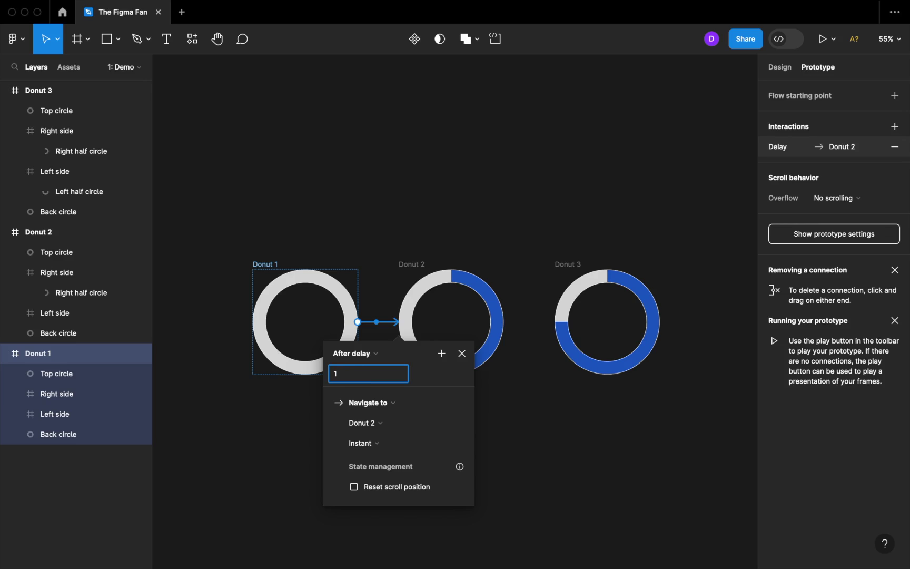
type("ms")
key("Return")
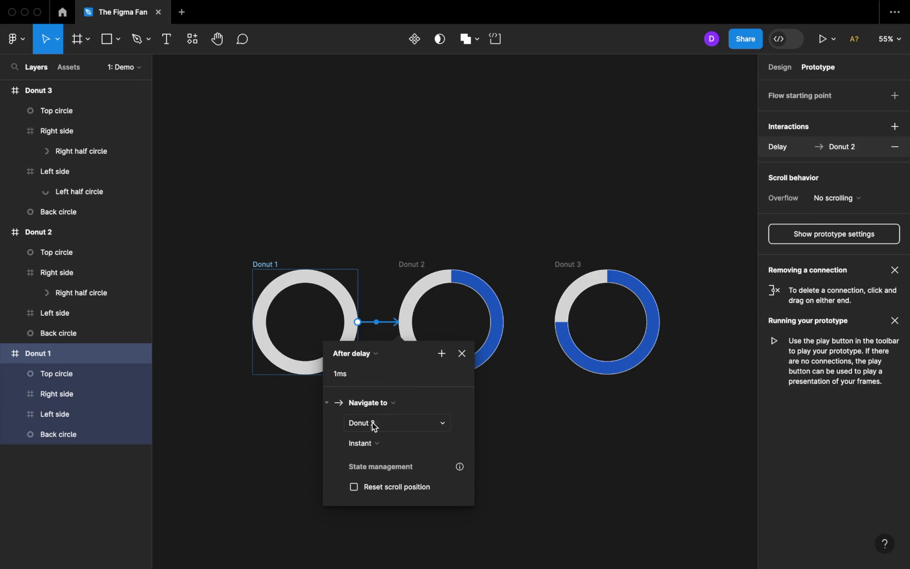
- Set the link's transition to Smart animate, Ease in, 800ms
left_click(369, 447)
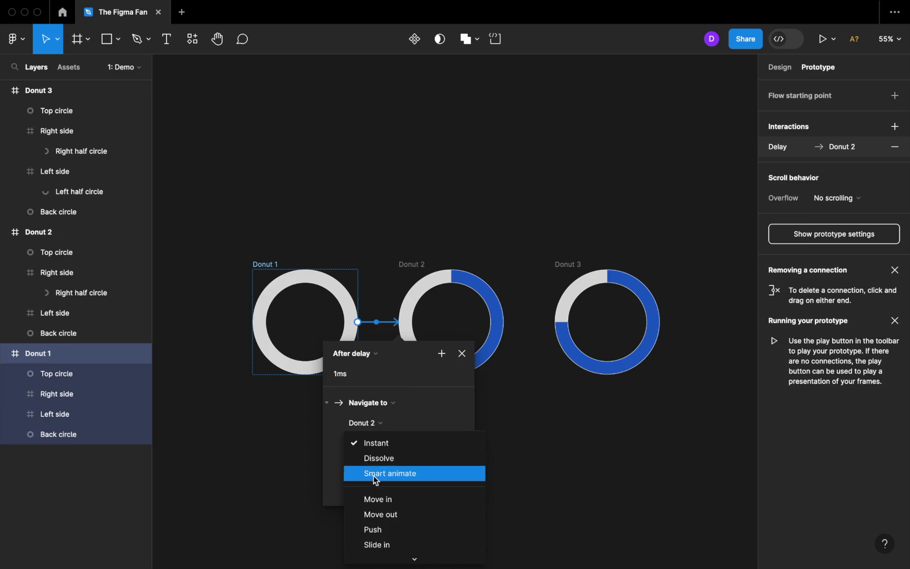
left_click(376, 474)
left_click(371, 465)
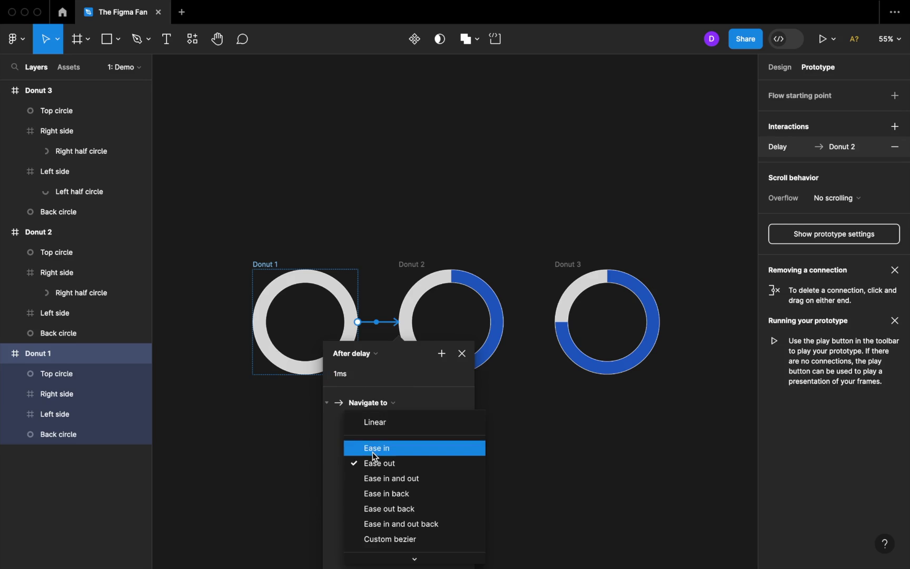
left_click(374, 449)
left_click(442, 468)
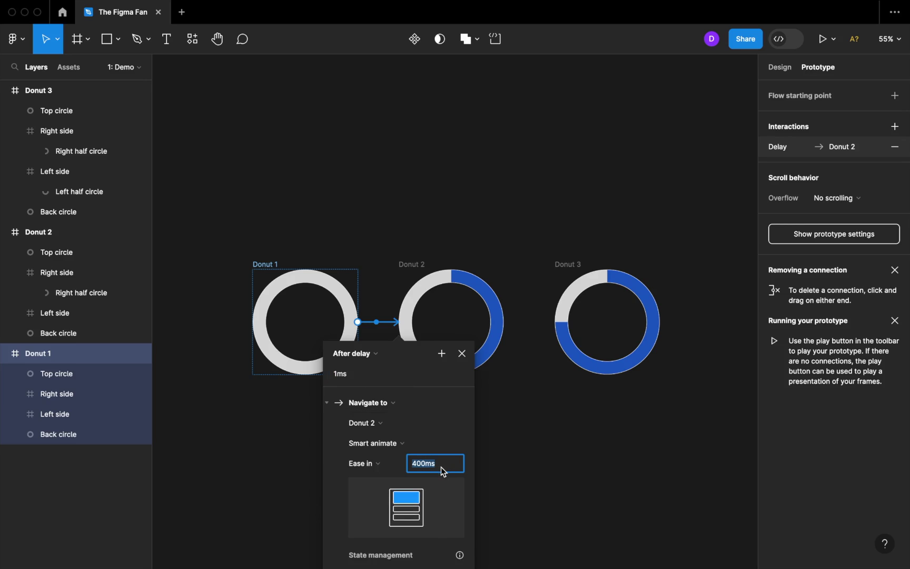
type("800")
key("Return")
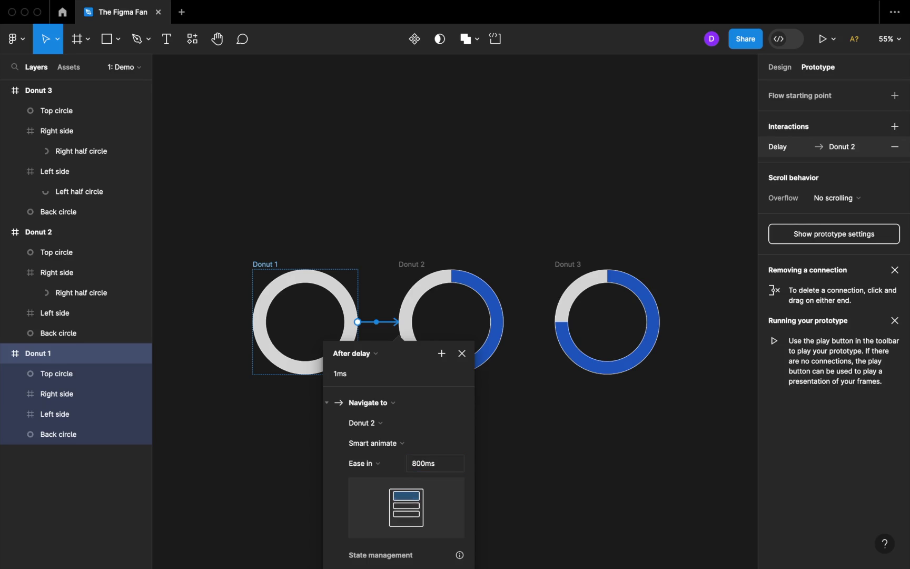
left_click(421, 268)
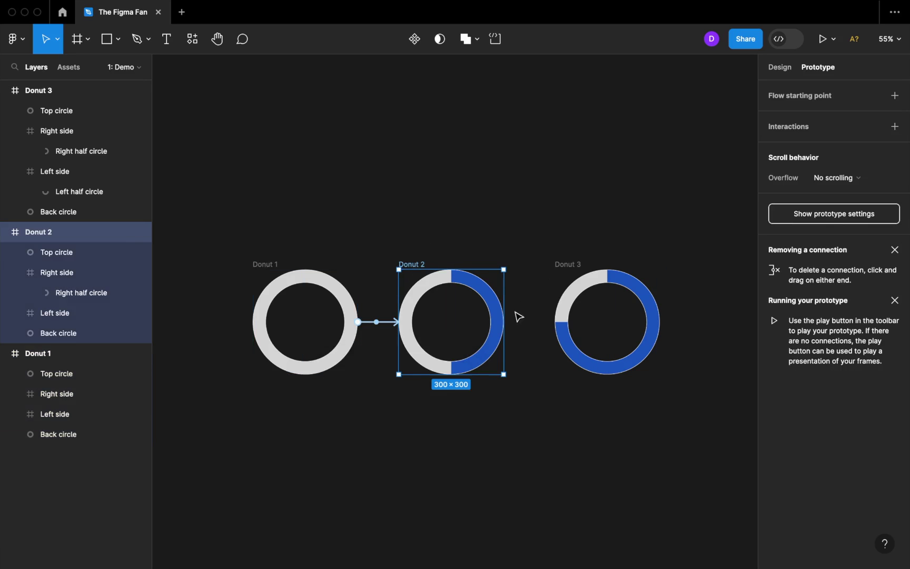
- Connect Donut 2 to Donut 3: After delay 1ms, Smart animate, Ease out, 400ms
left_click_drag(504, 322, 582, 324)
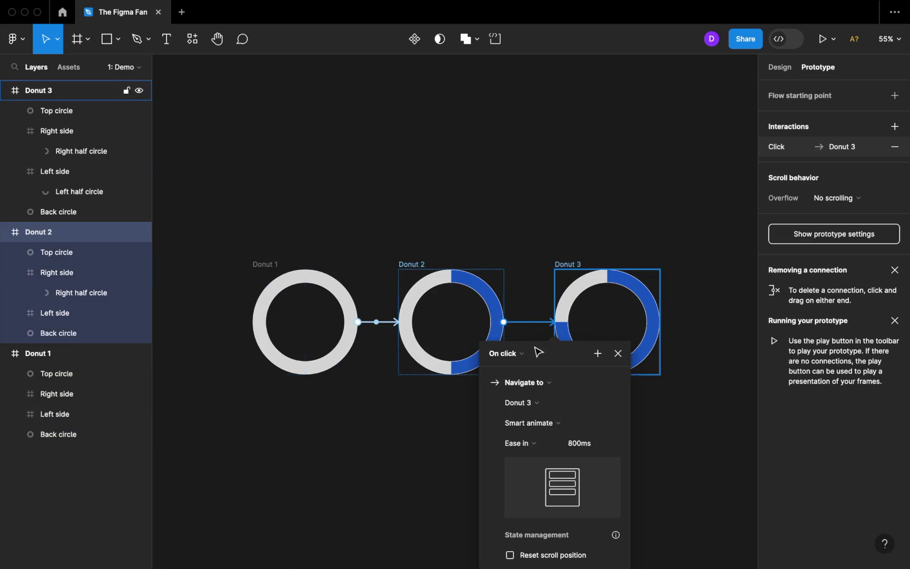
left_click(505, 355)
left_click(517, 512)
left_click(524, 375)
type("1")
key("Return")
left_click(541, 464)
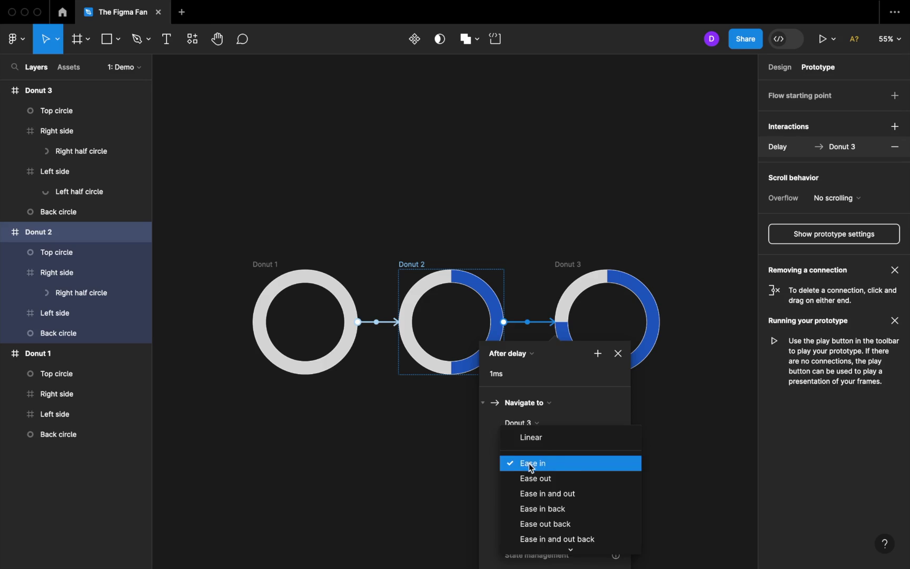
left_click(536, 477)
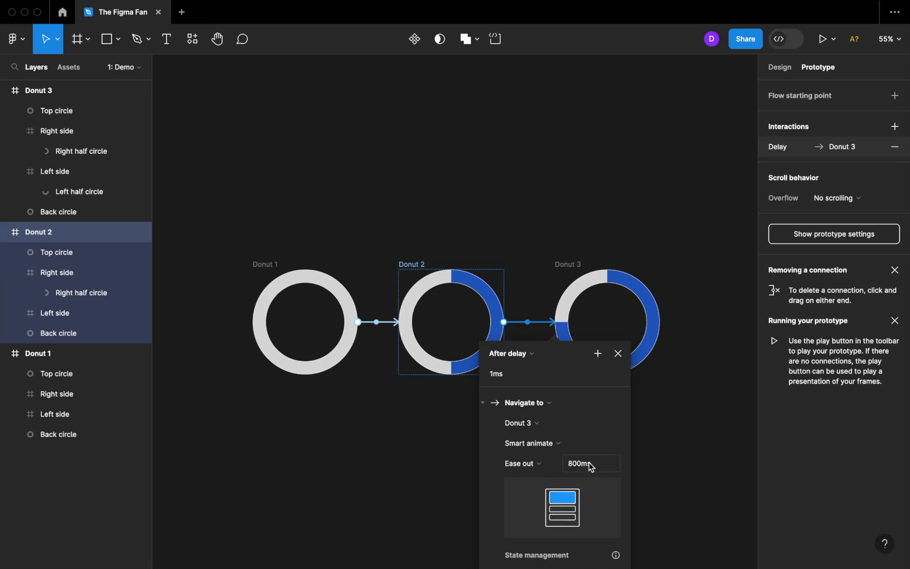
type("400")
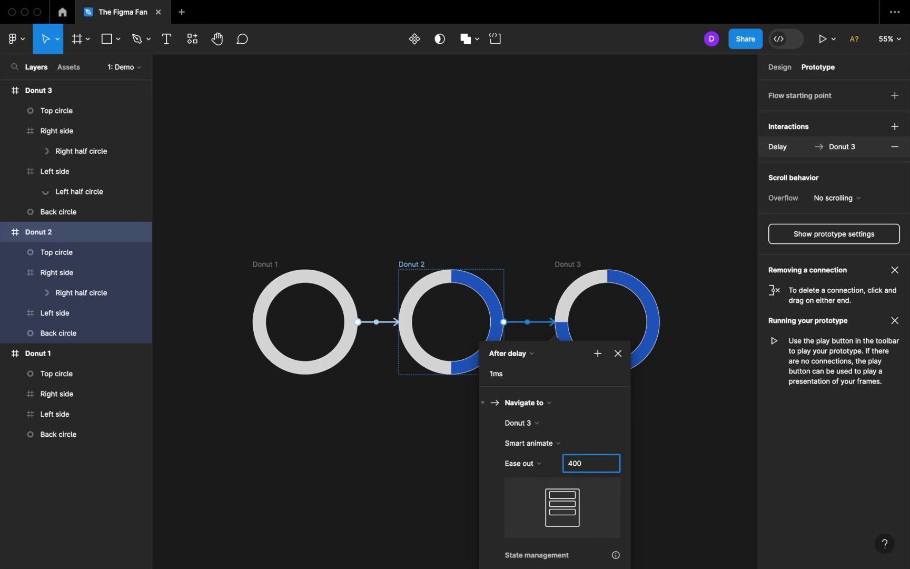
key("Return")
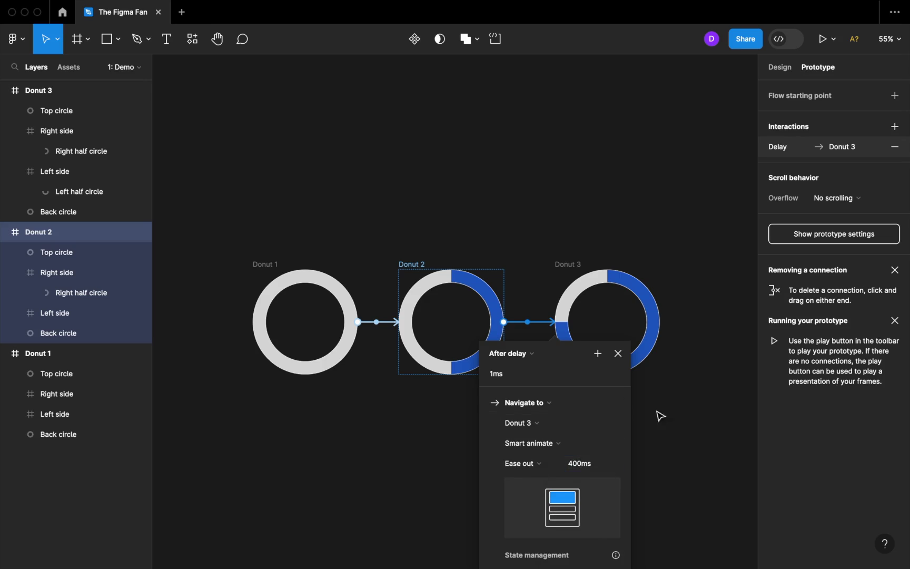
left_click(677, 445)
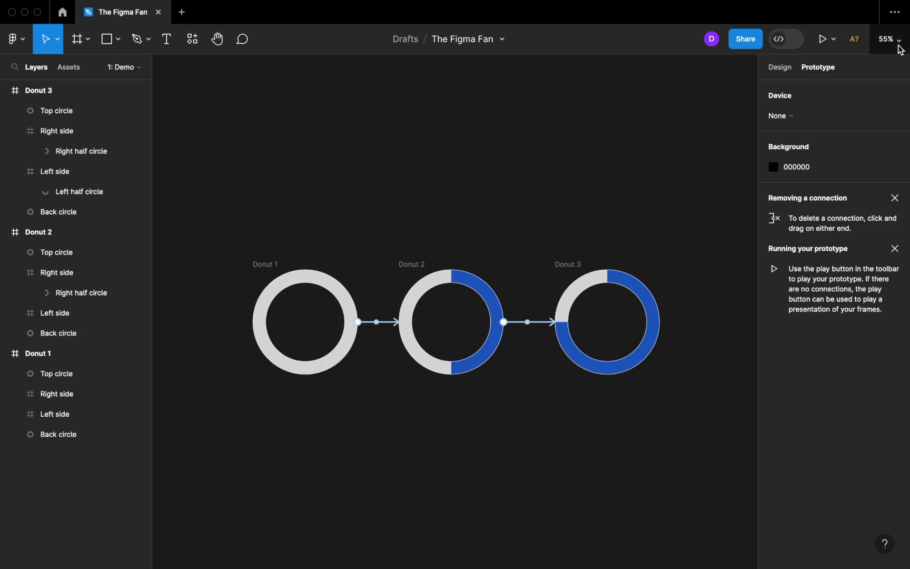
- Make Donut 1 the starting point of Flow 1
left_click(266, 264)
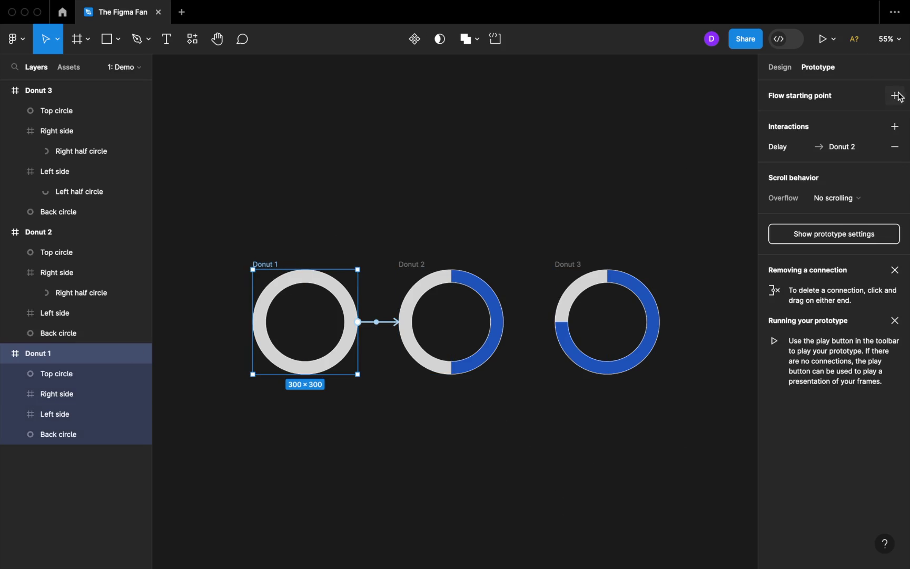
left_click(895, 95)
left_click(243, 262)
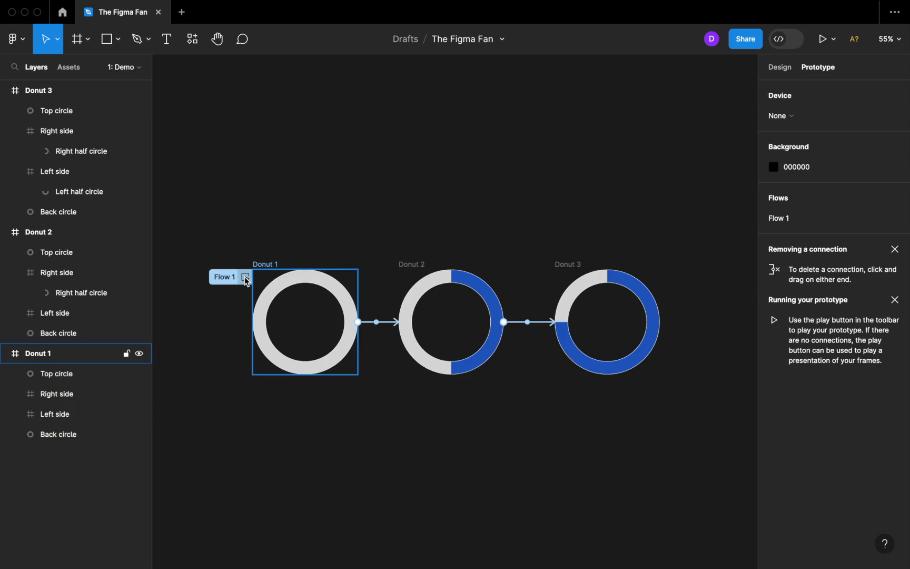
- Preview Flow 1, replaying the donut fill animation several times, then close the preview
left_click(245, 277)
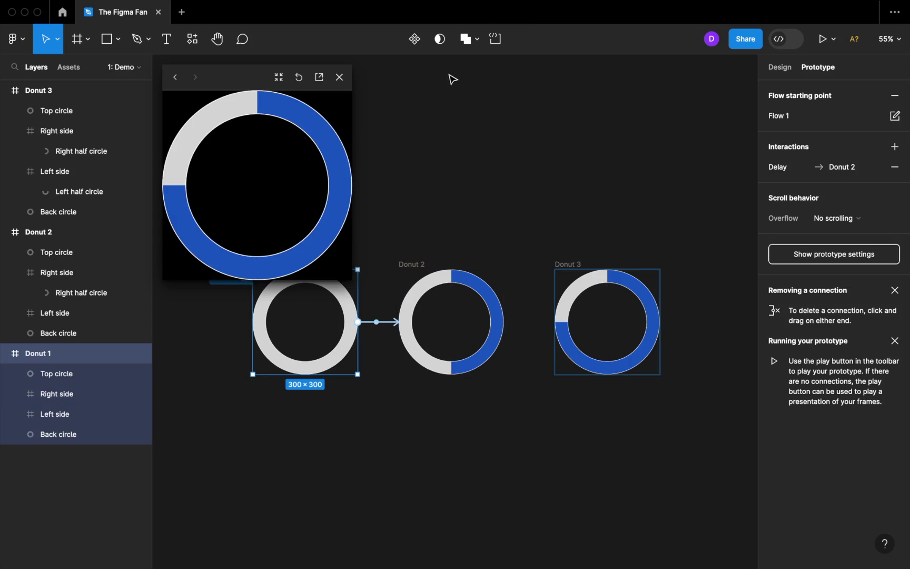
left_click(300, 77)
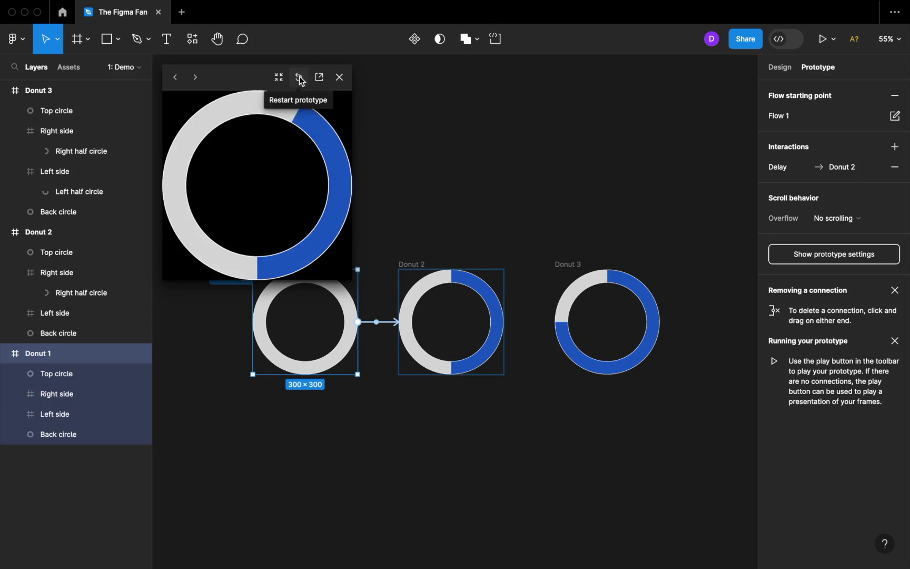
left_click(300, 78)
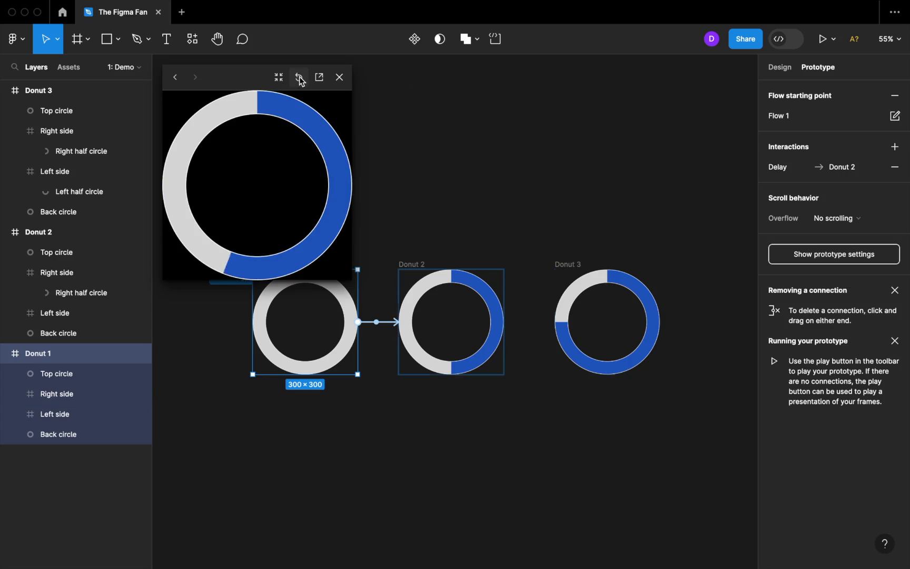
left_click(300, 78)
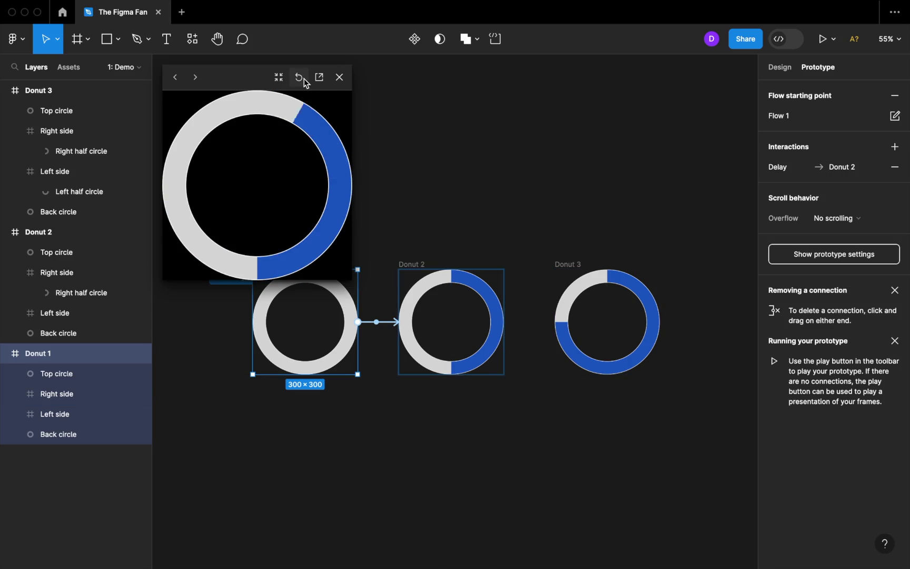
left_click(305, 78)
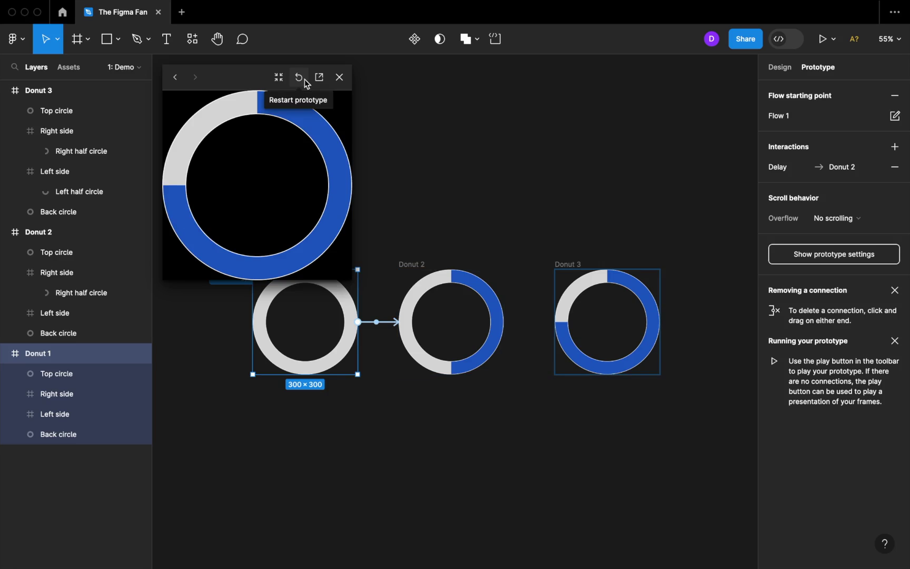
left_click(339, 77)
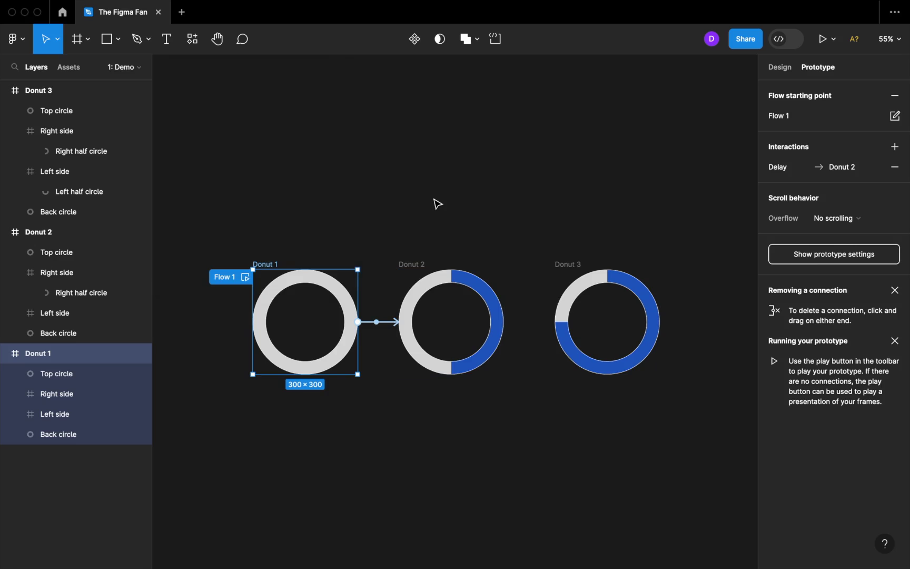
left_click(779, 68)
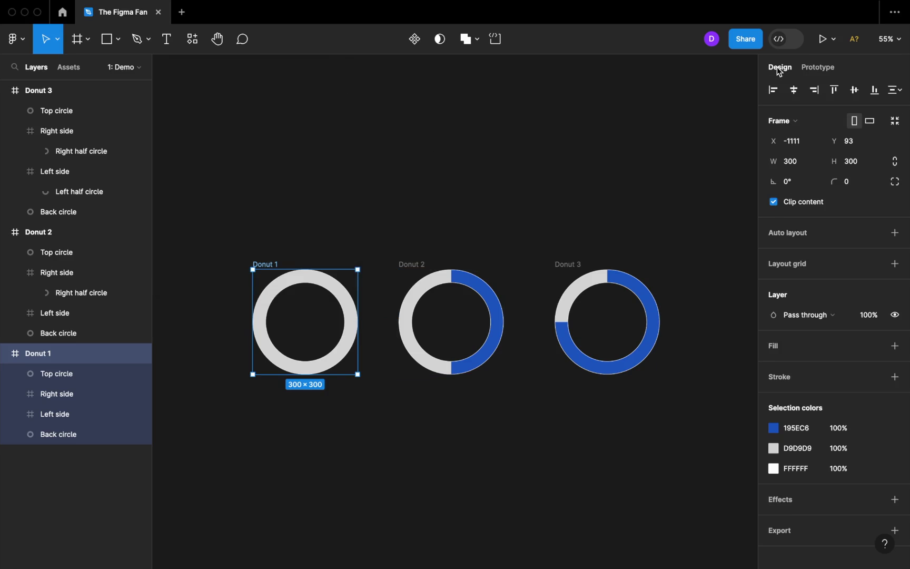
- Nudge the rotation of Donut 2's right half circle up and down with the arrow keys
left_click(488, 295, "super")
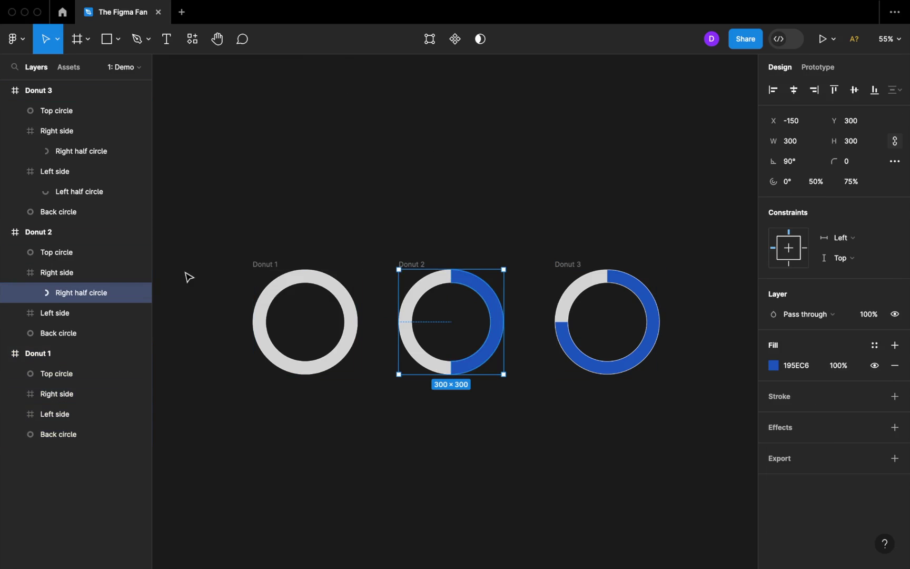
left_click(804, 166)
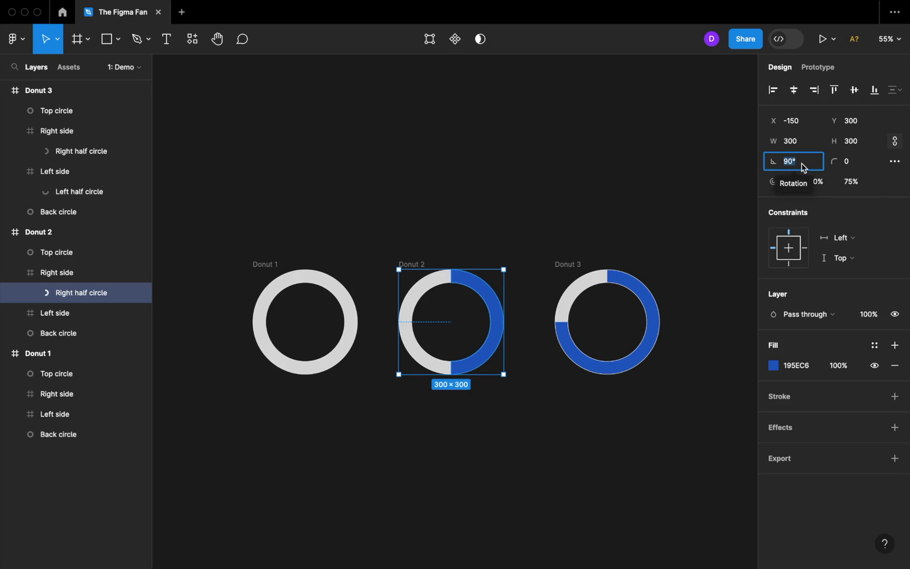
key("Up")
key("Up")
key("Up")
key("Up")
key("Down")
key("Down")
key("Down")
key("Down")
key("Down")
key("Down")
key("Down")
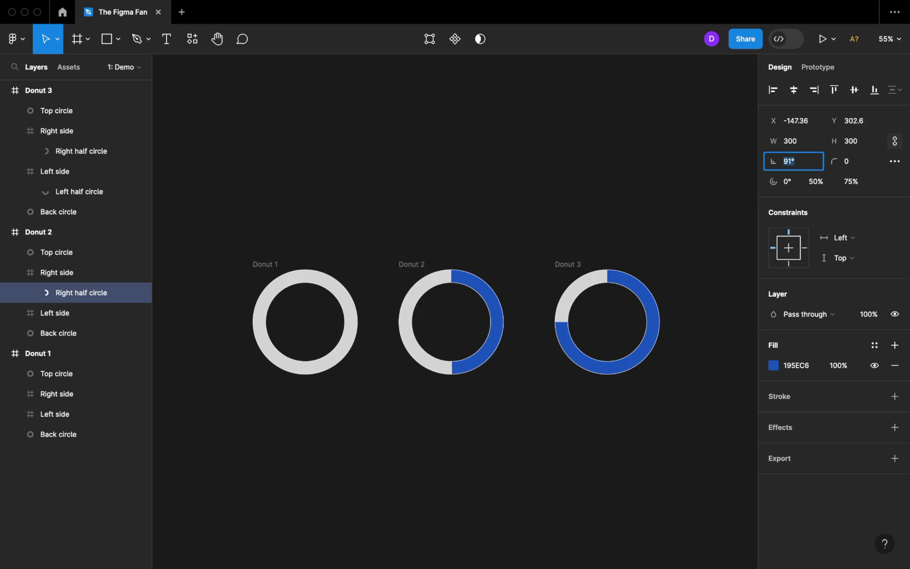
key("Up")
key("Up")
key("Up")
key("Up")
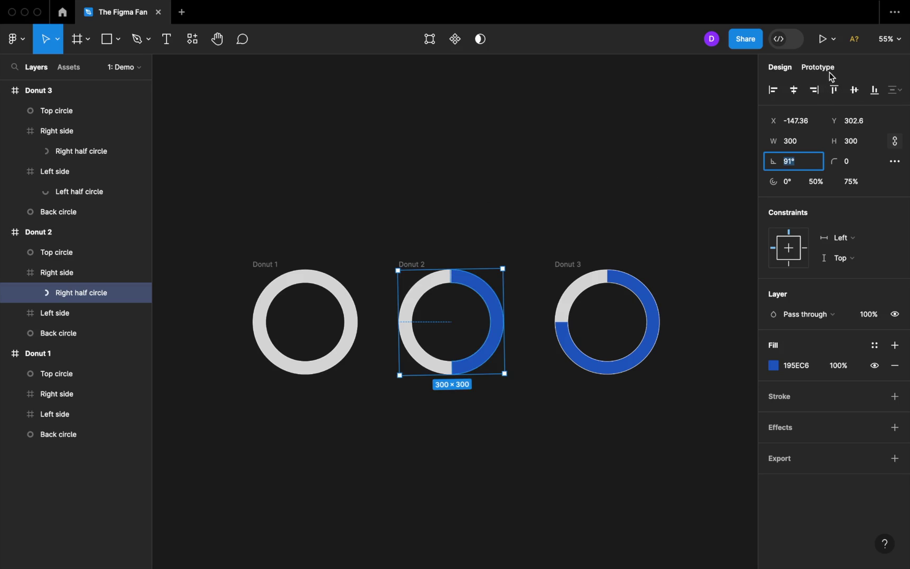
left_click(811, 68)
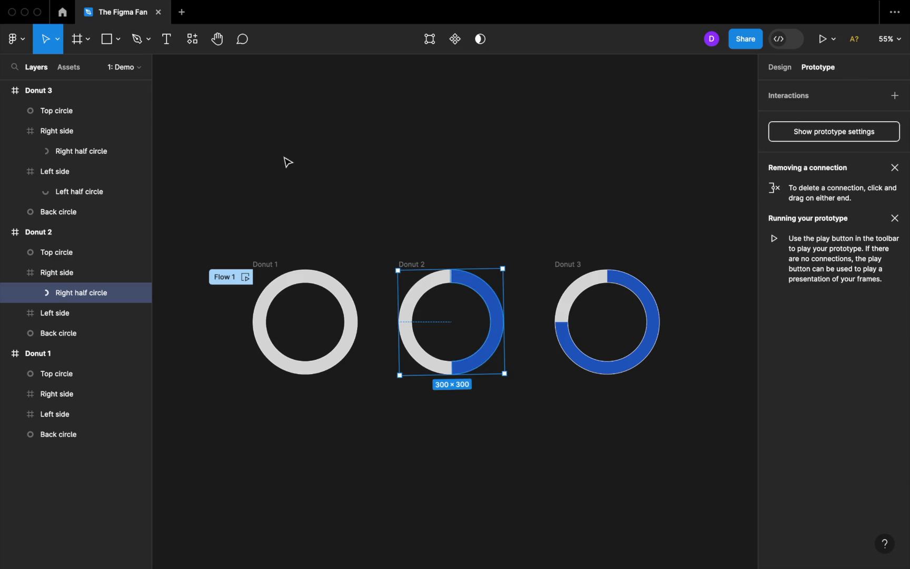
left_click(246, 277)
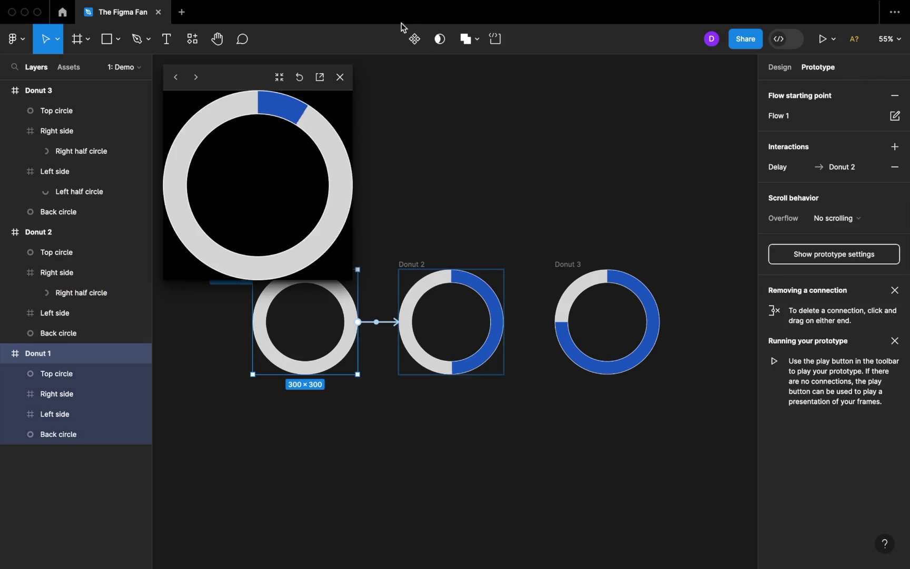
left_click(296, 77)
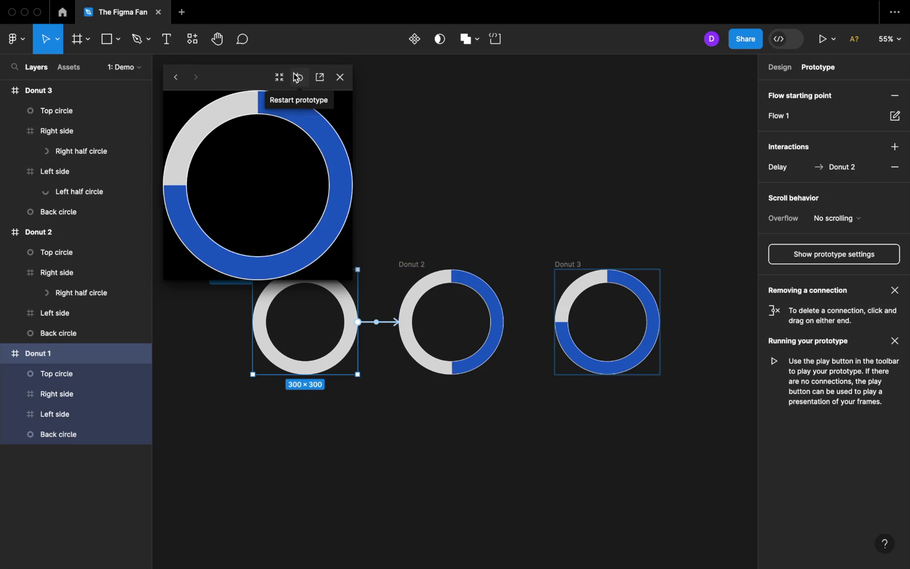
left_click(298, 79)
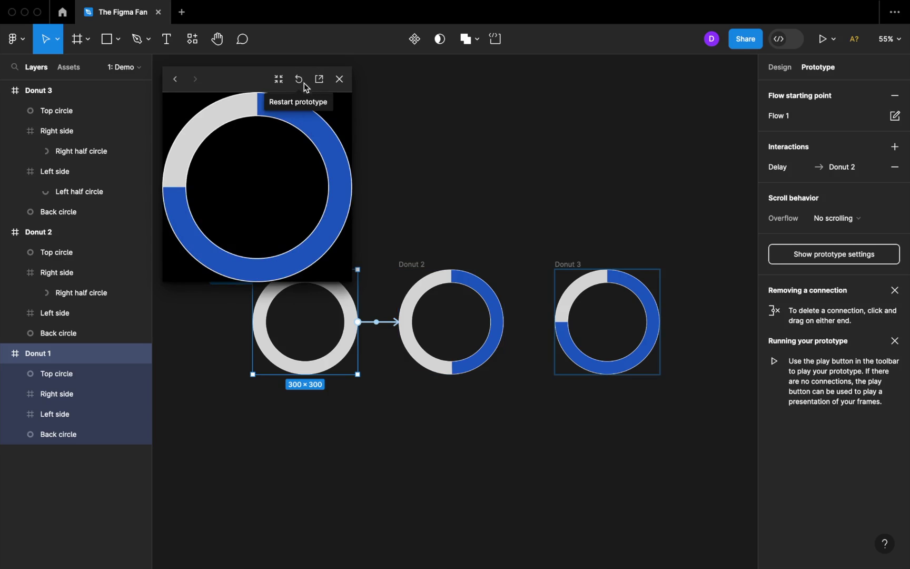
left_click(298, 80)
left_click(339, 79)
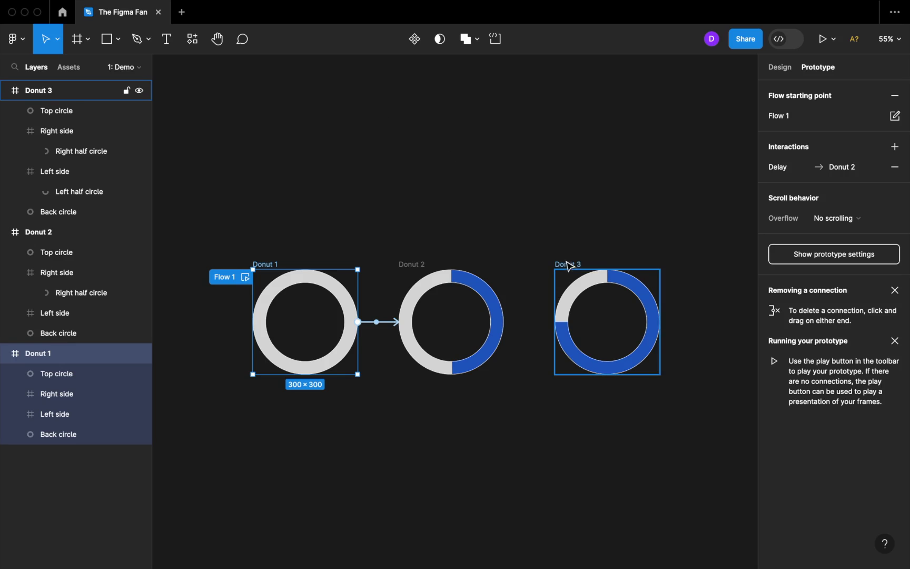
- Duplicate Donut 3 as Donut 4, then rotate Donut 3's left half circle so it shows half blue
left_click_drag(568, 267, 722, 270)
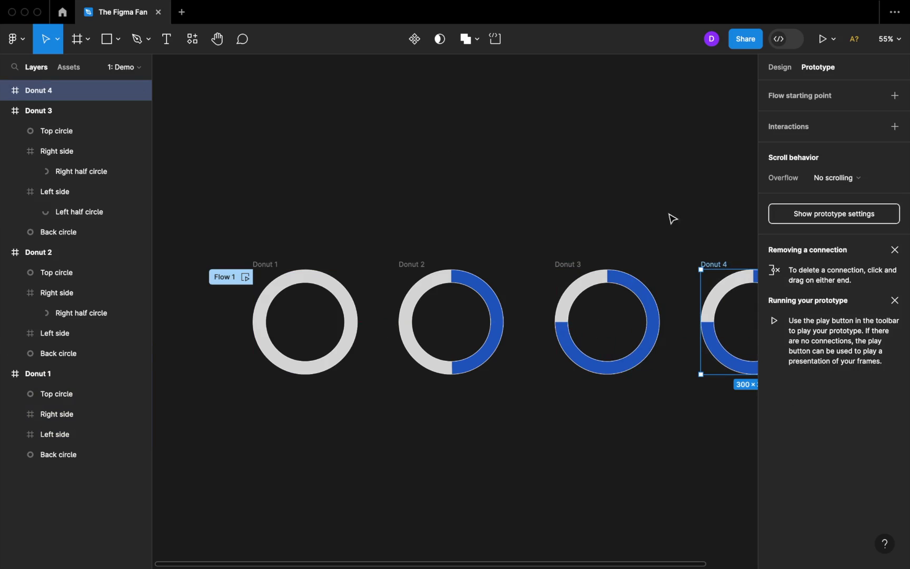
left_click_drag(592, 192, 519, 166)
left_click(493, 321)
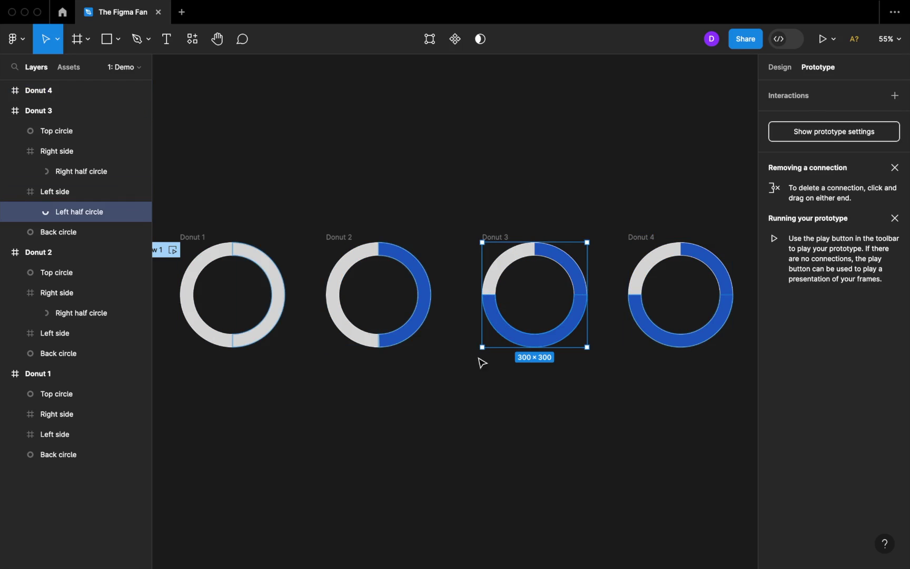
left_click_drag(477, 352, 602, 364)
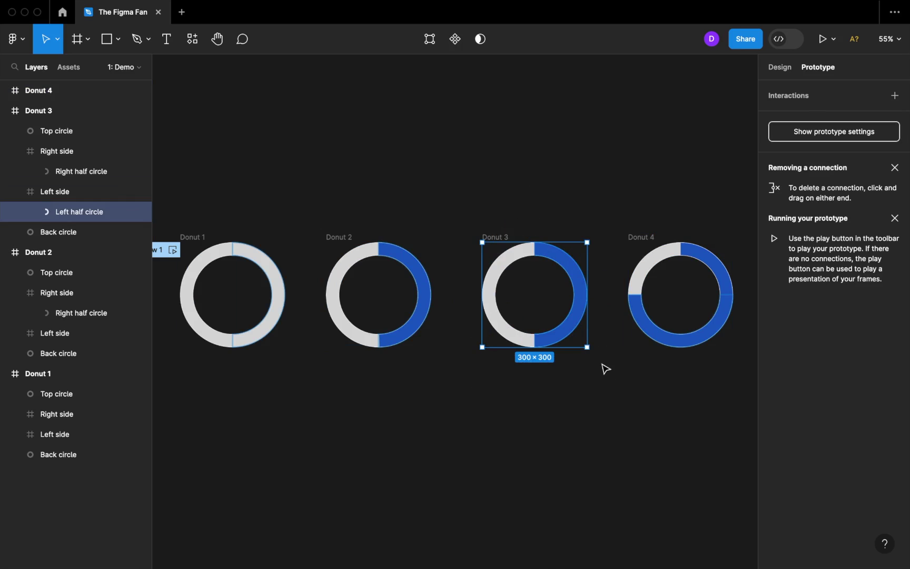
left_click(339, 237)
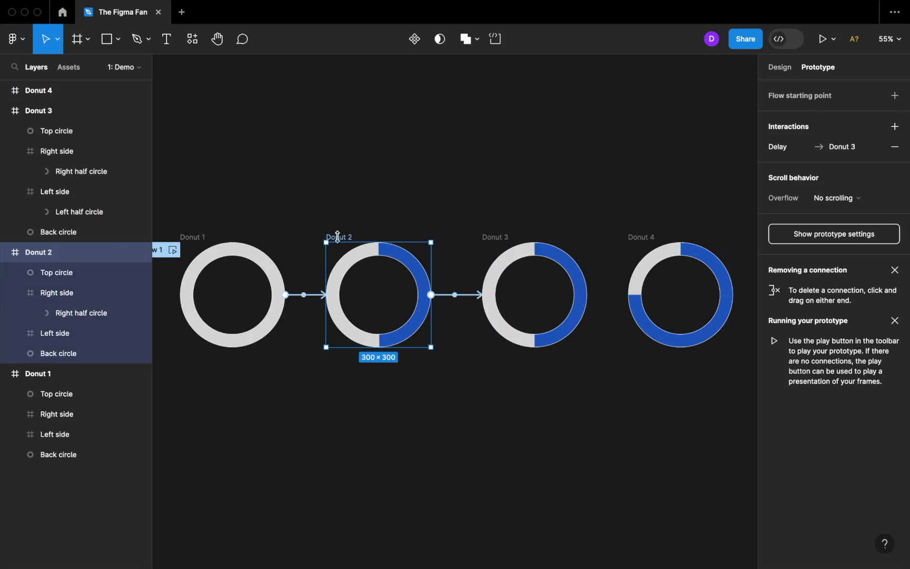
- Copy Donut 2's delay interaction onto Donut 3 and point it at Donut 4
left_click(465, 298)
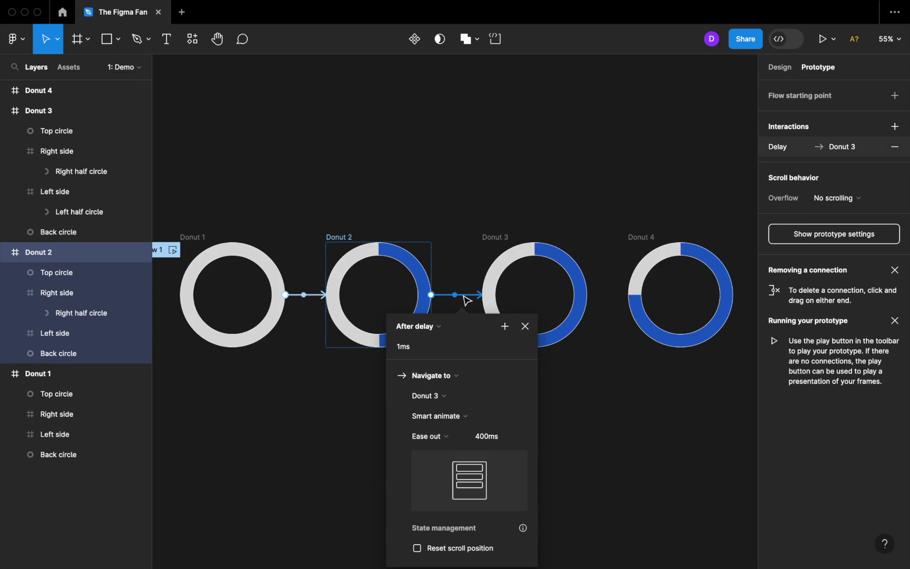
left_click(764, 152)
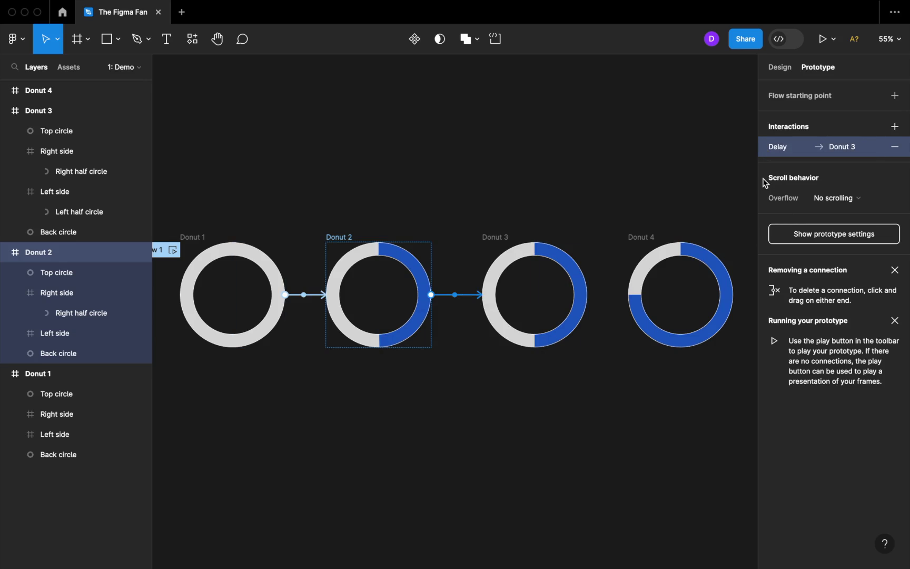
key("super+c")
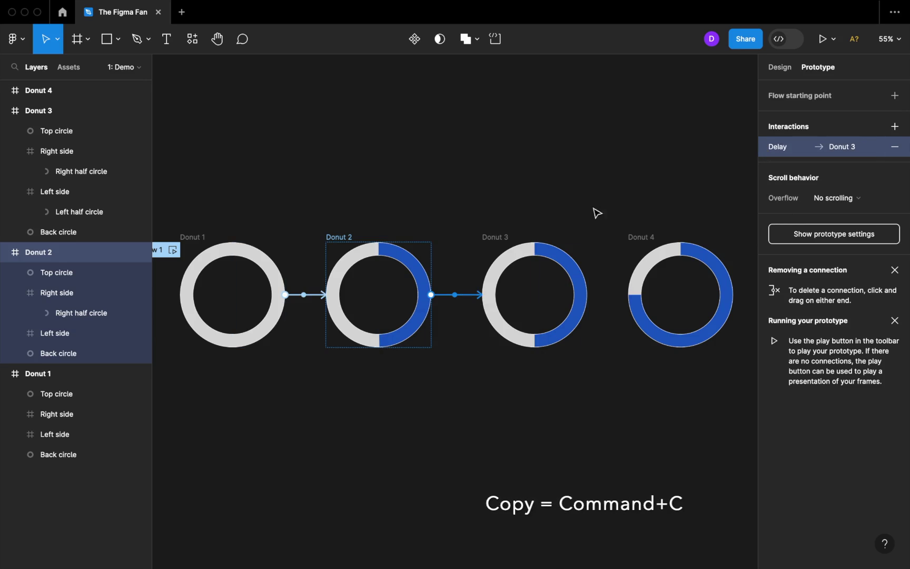
left_click(491, 244)
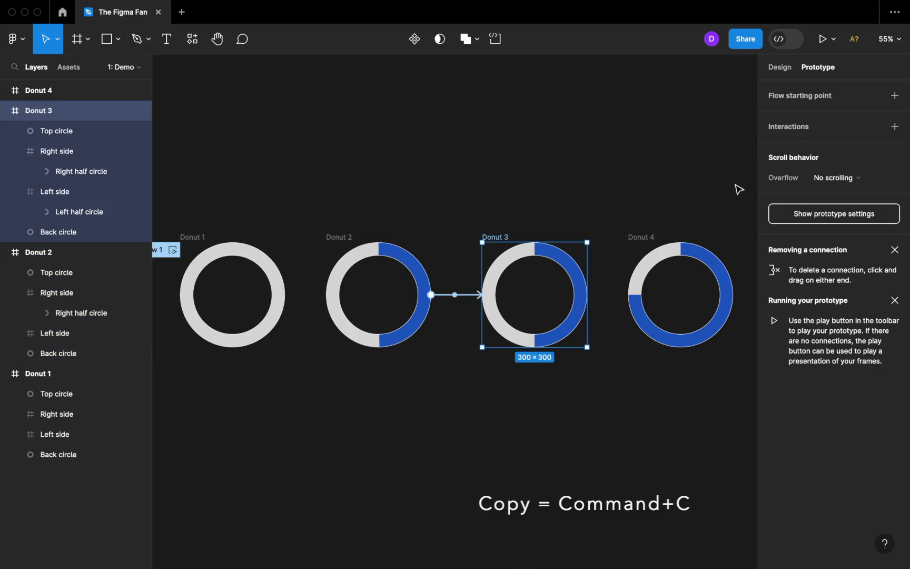
key("super+v")
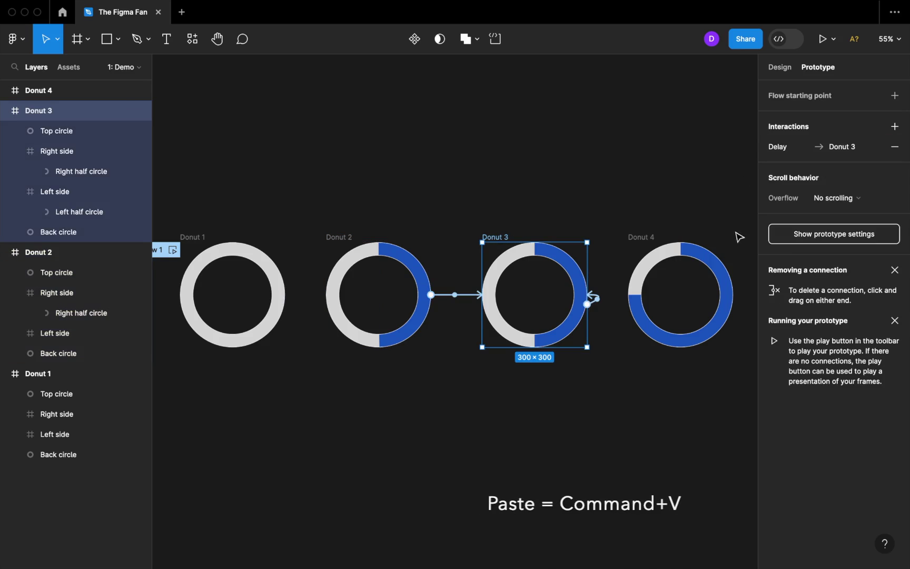
left_click_drag(596, 299, 665, 284)
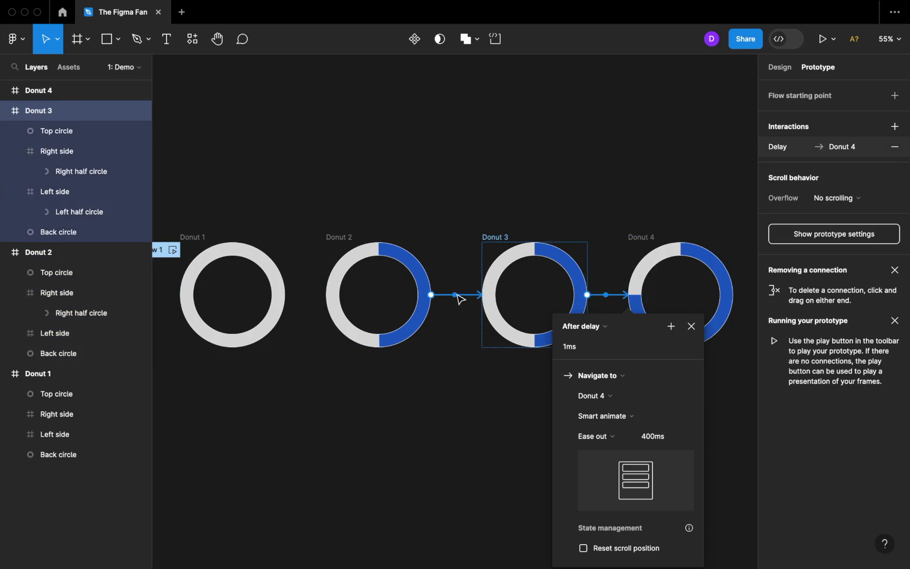
- Change the Donut 2 to Donut 3 transition to Instant
left_click(456, 296)
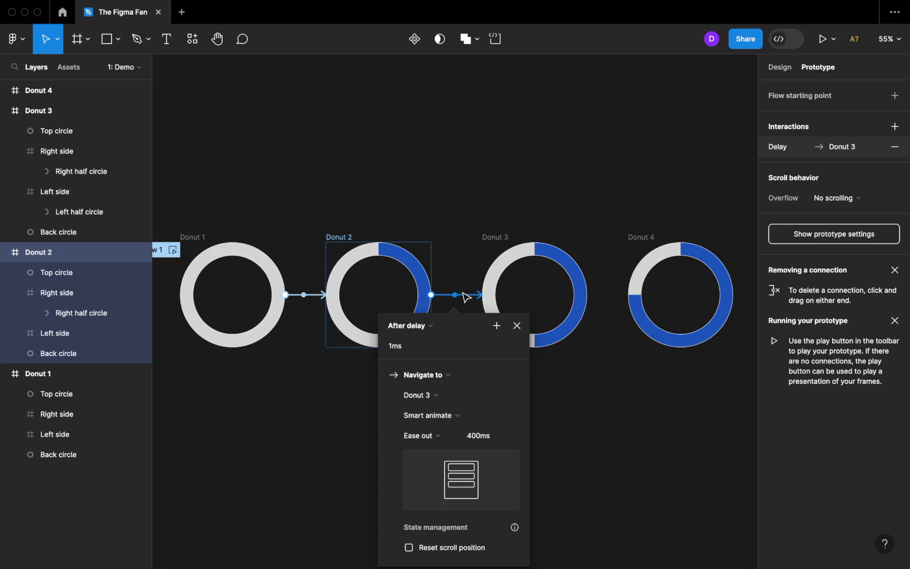
left_click(430, 416)
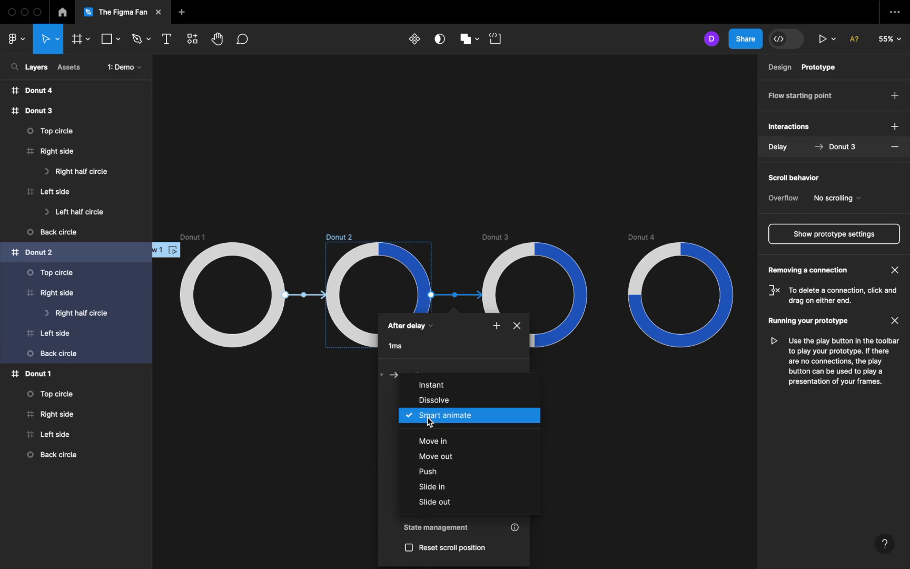
left_click(436, 385)
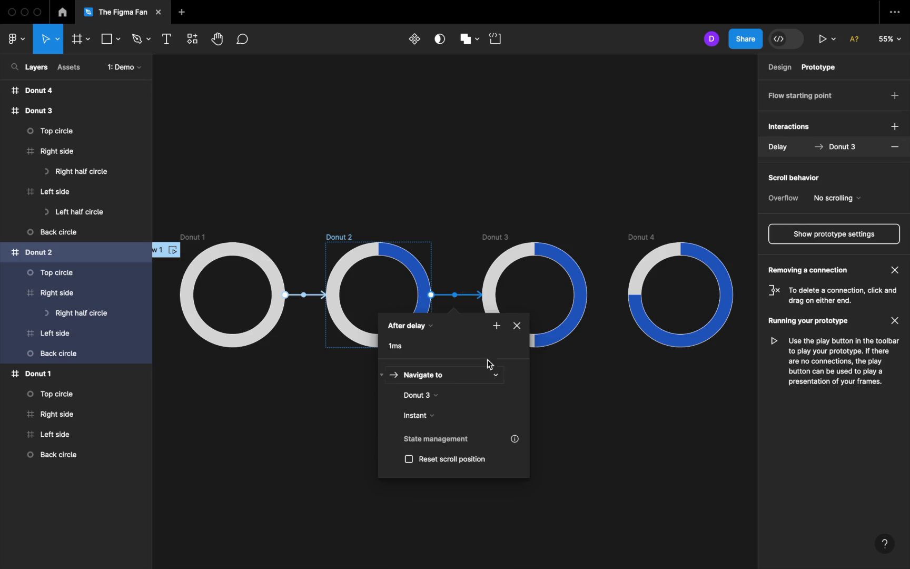
- Preview Flow 1 through to the three-quarter ring, replaying it twice, then close it
left_click(174, 250)
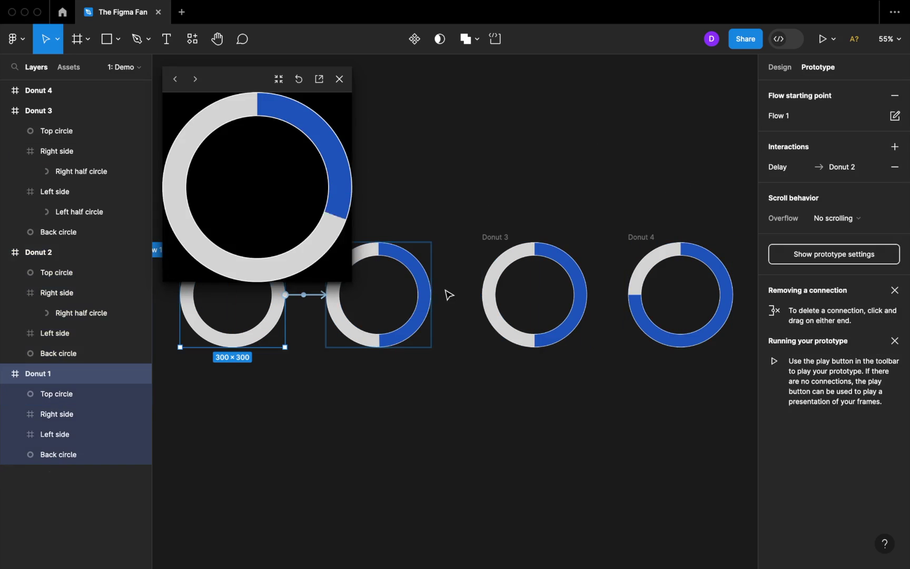
left_click(298, 79)
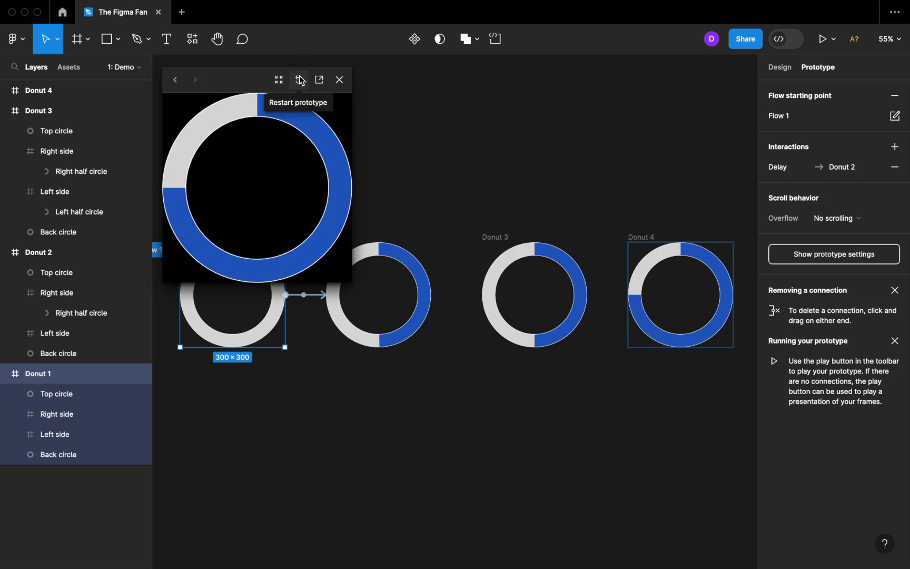
left_click(300, 77)
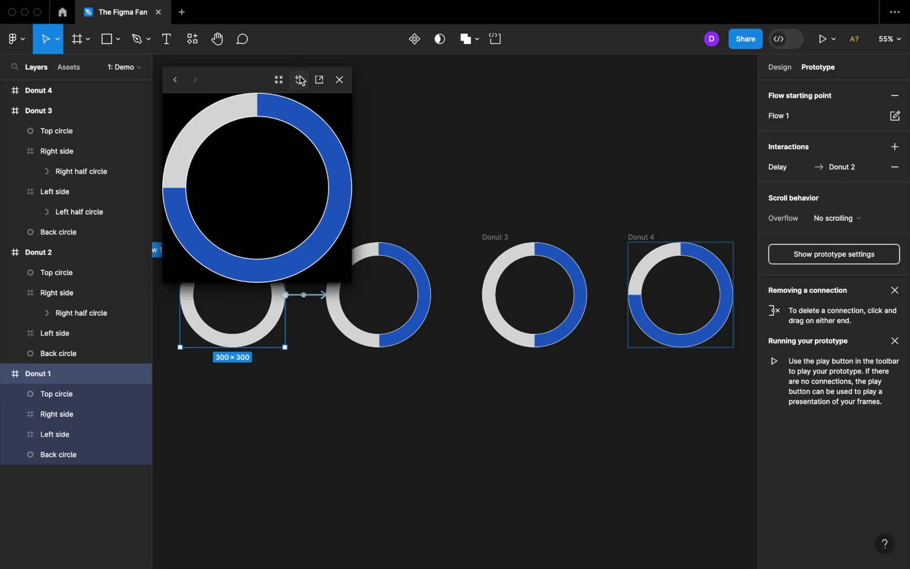
left_click(342, 81)
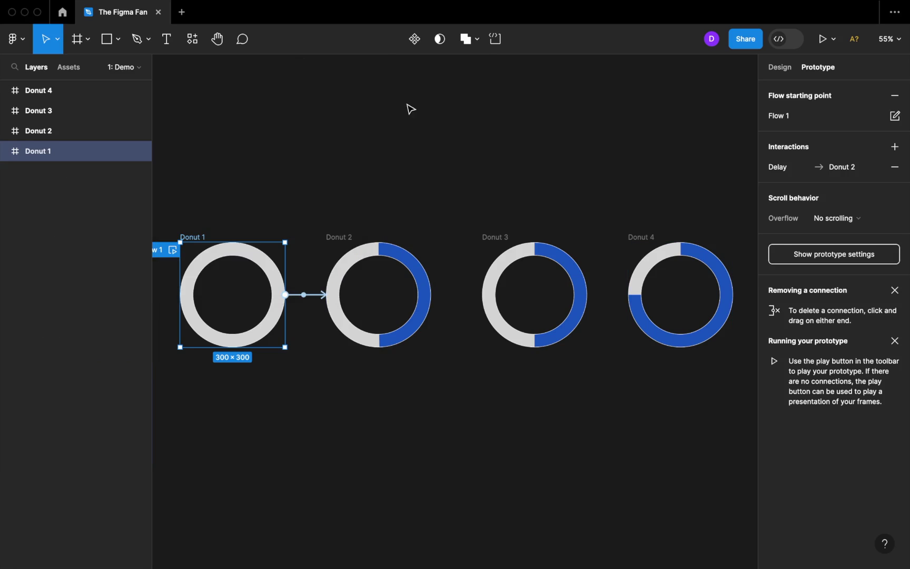
- Combine all four donut frames into a component set
key("super+a")
left_click(429, 39)
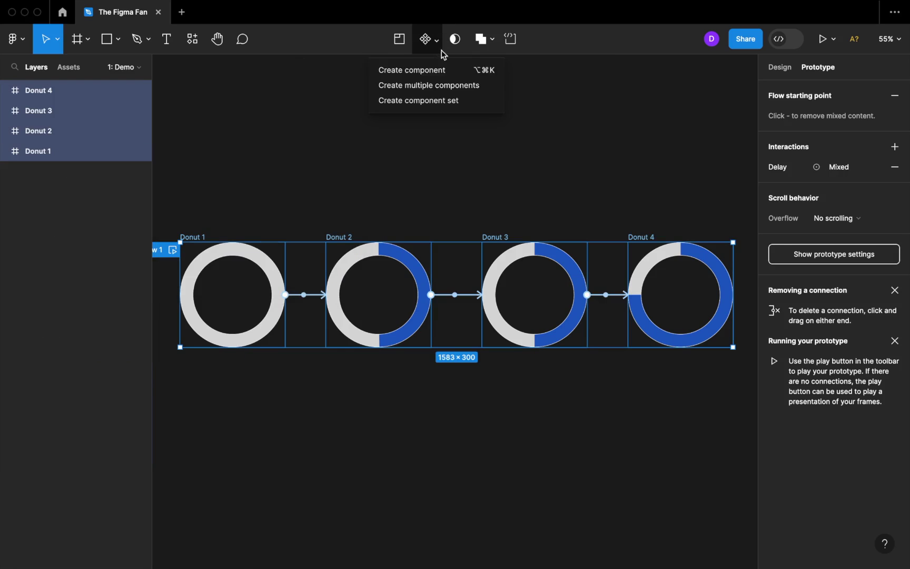
left_click(433, 101)
- Rename the component set to 'Animated donut'
left_click(199, 231)
double_click(199, 229)
type("Animated donut")
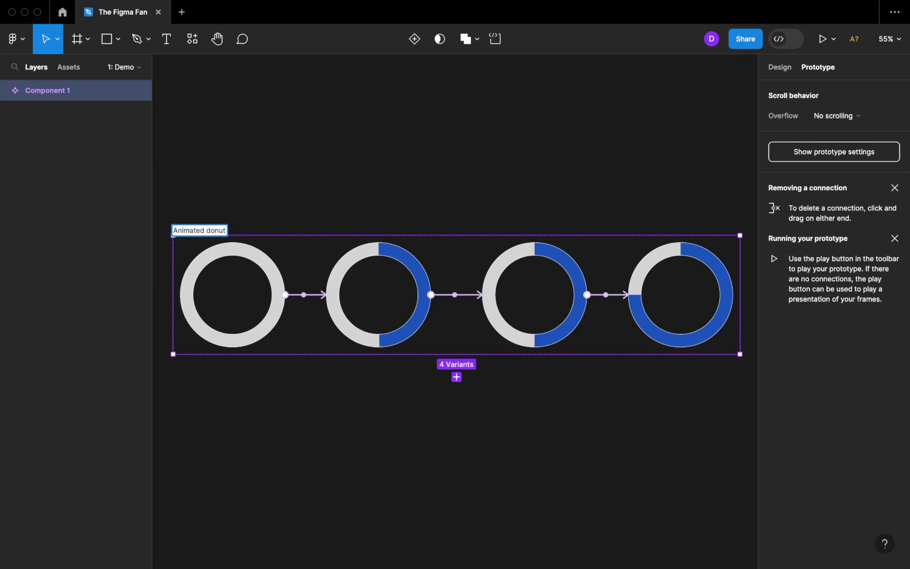
key("Return")
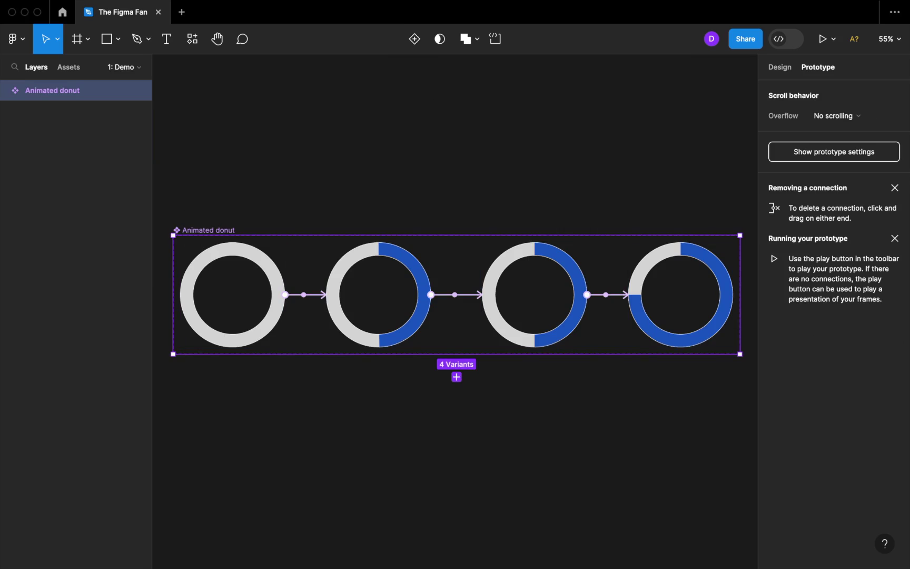
left_click(241, 197)
left_click(213, 230)
left_click(779, 68)
- Add auto layout to the Animated donut set and set the variant gap to 100
key("shift+a")
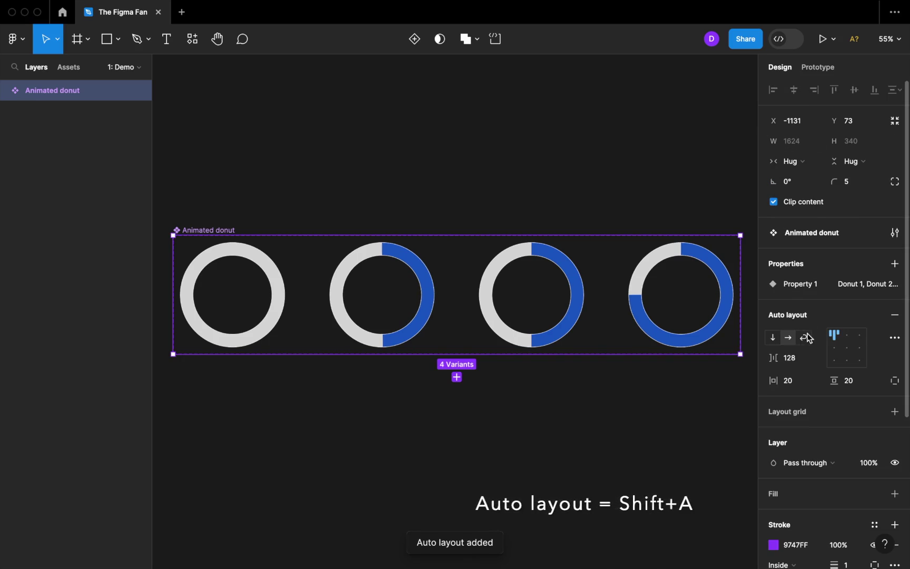
left_click(802, 361)
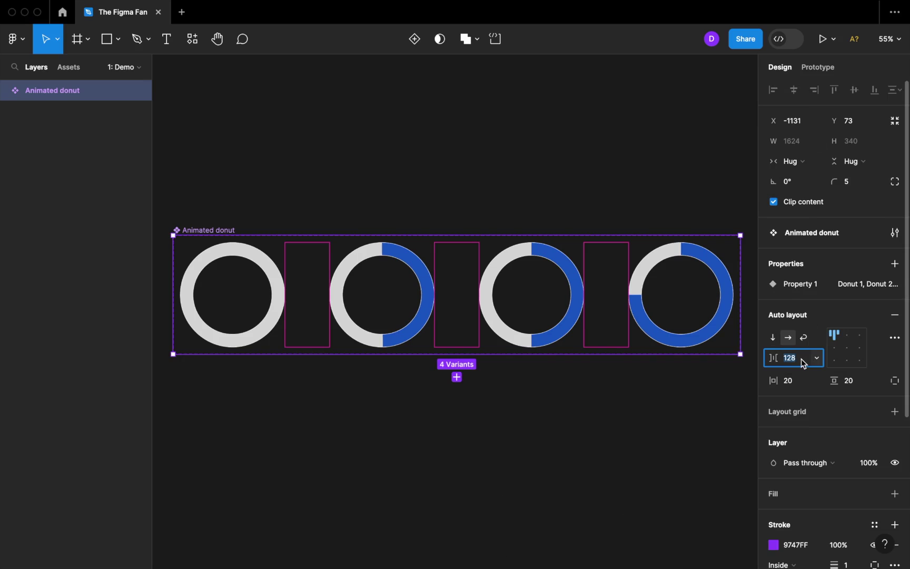
type("100")
key("Return")
left_click(618, 181)
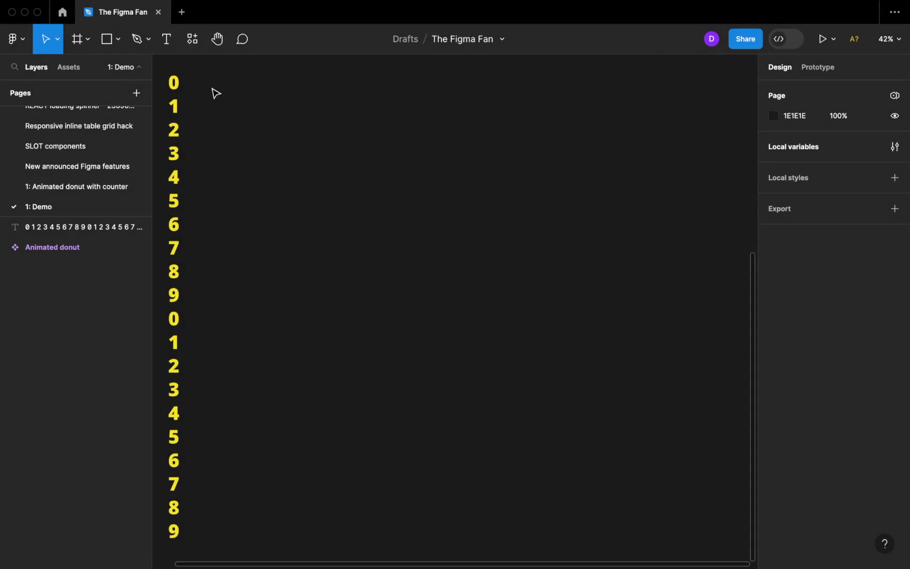
- Duplicate the yellow digit column beside itself and move the original down to stagger them
left_click(177, 84)
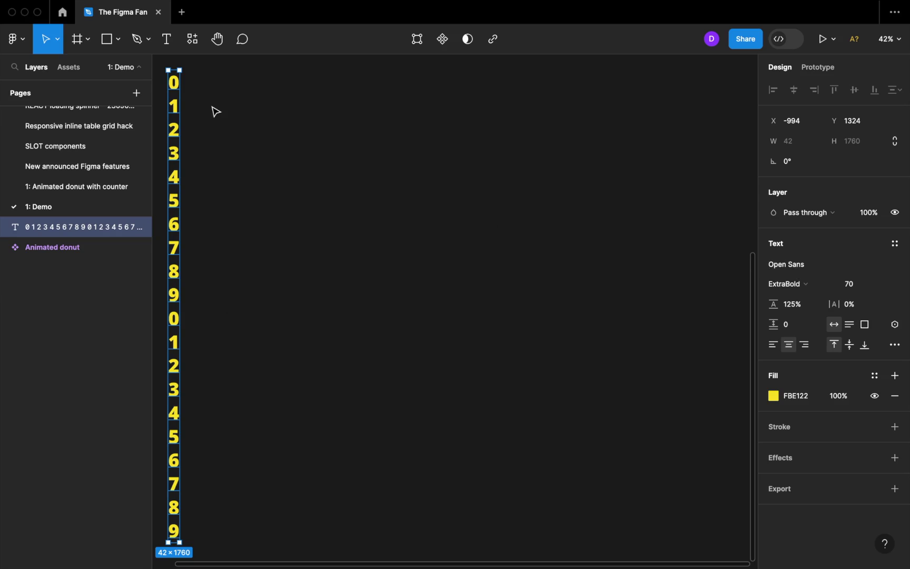
left_click_drag(179, 89, 189, 82)
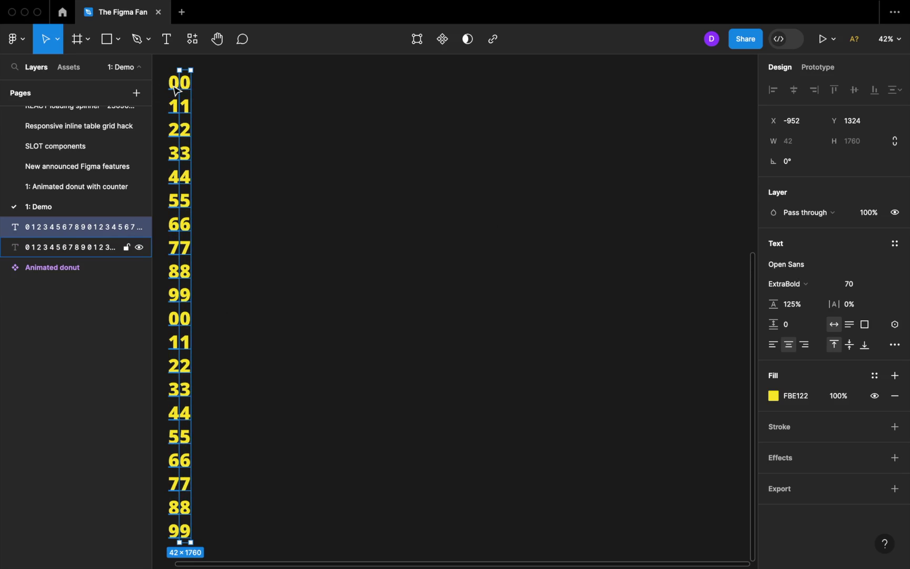
left_click(176, 90)
left_click_drag(175, 89, 190, 320)
left_click(267, 229)
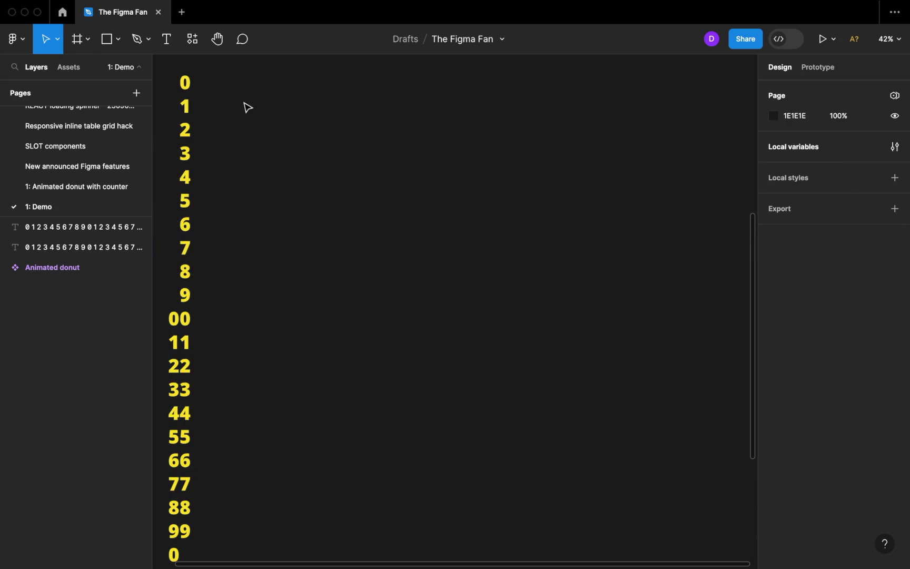
- Draw a new frame beside the digit columns and set its width to 84
key("f")
left_click_drag(237, 104, 268, 149)
left_click(800, 165)
type("84")
key("Tab")
- Set the frame's height to 88, making it 84×88
type("8")
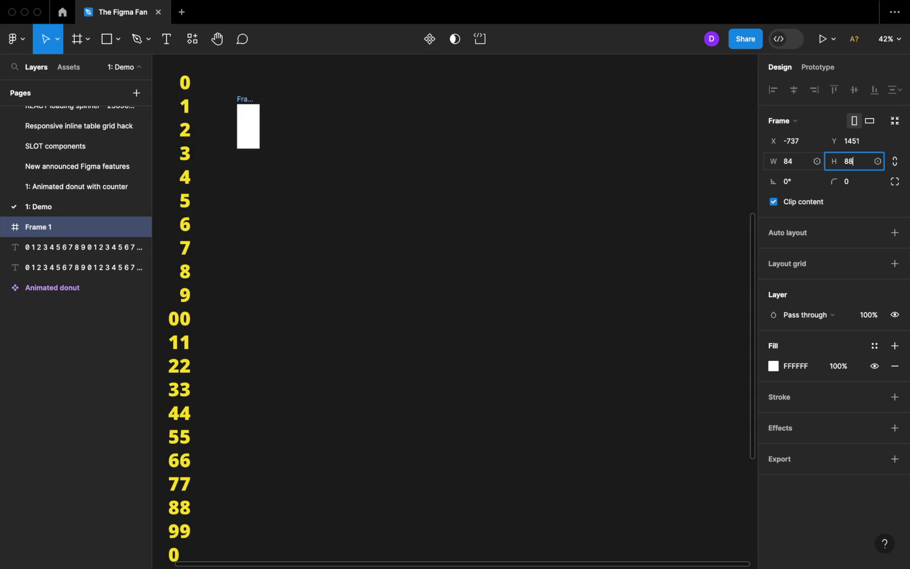
key("Return")
left_click(448, 151)
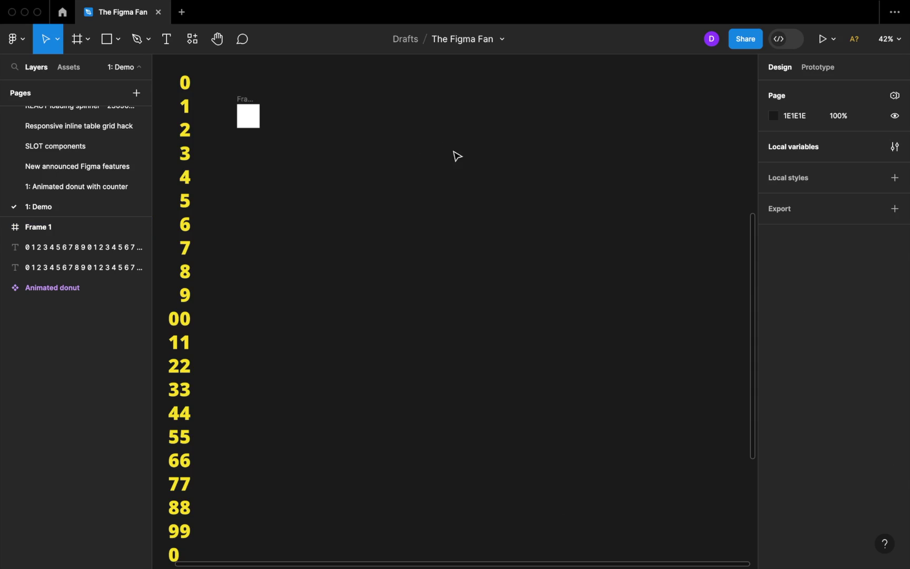
- Build a temporary '00' test text from a duplicated digit column to gauge digit width
left_click(187, 88)
left_click_drag(191, 90, 409, 536)
double_click(301, 90)
key("BackSpace")
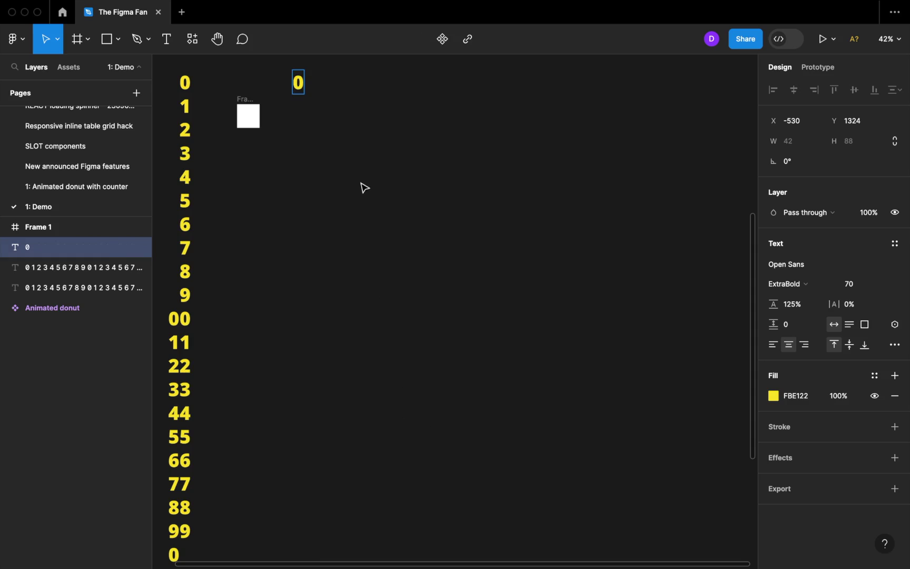
key("Escape")
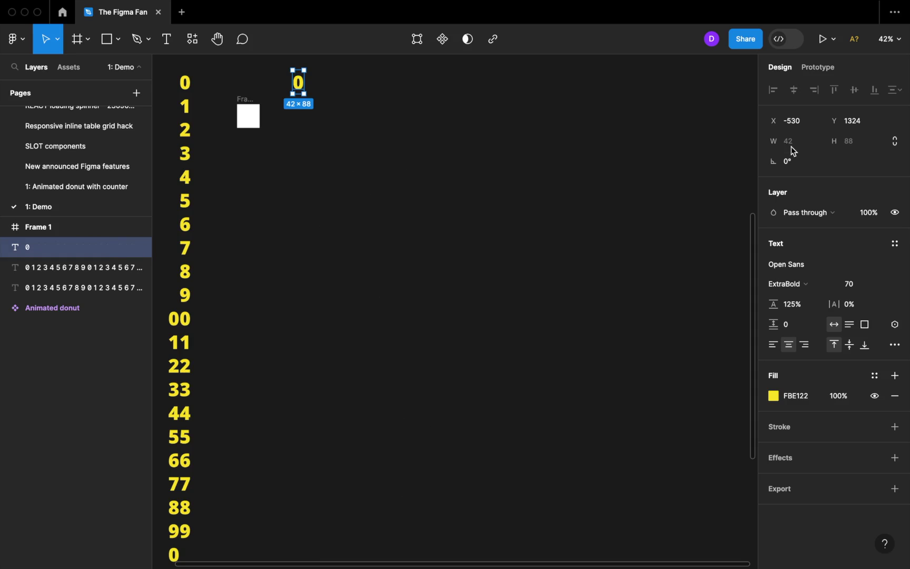
left_click(371, 100)
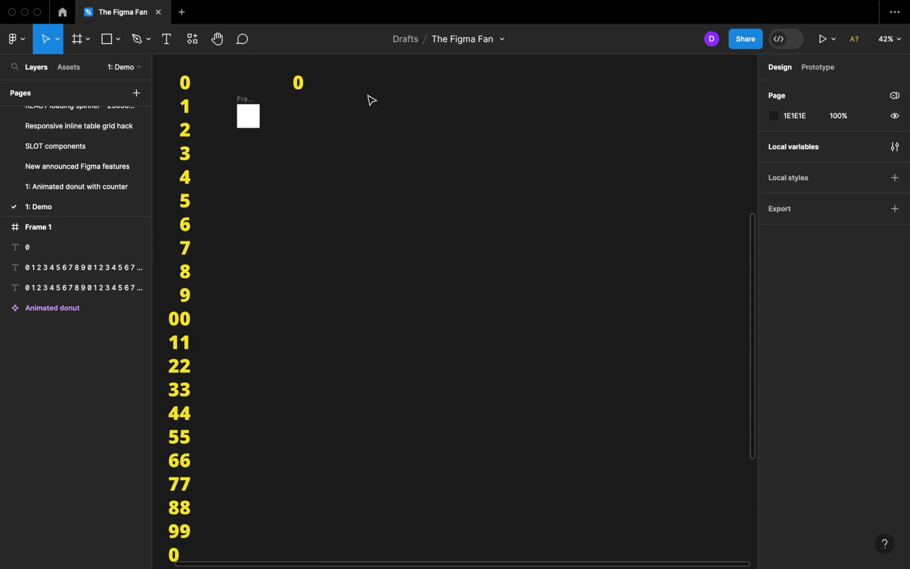
left_click_drag(299, 83, 327, 86)
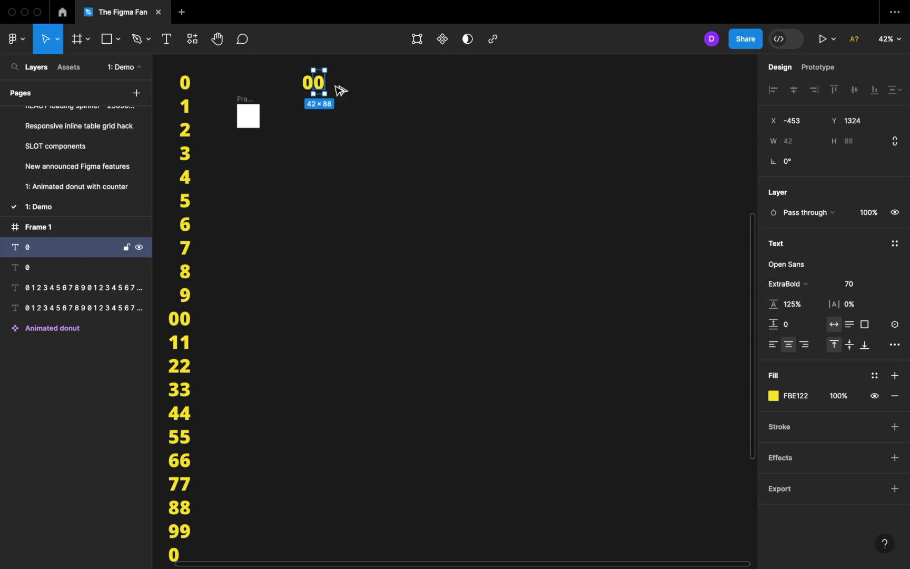
- Delete the test 0 texts and move both digit columns into Frame 1
left_click(382, 118)
left_click_drag(371, 127, 294, 65)
scroll(323, 114, "up", 1)
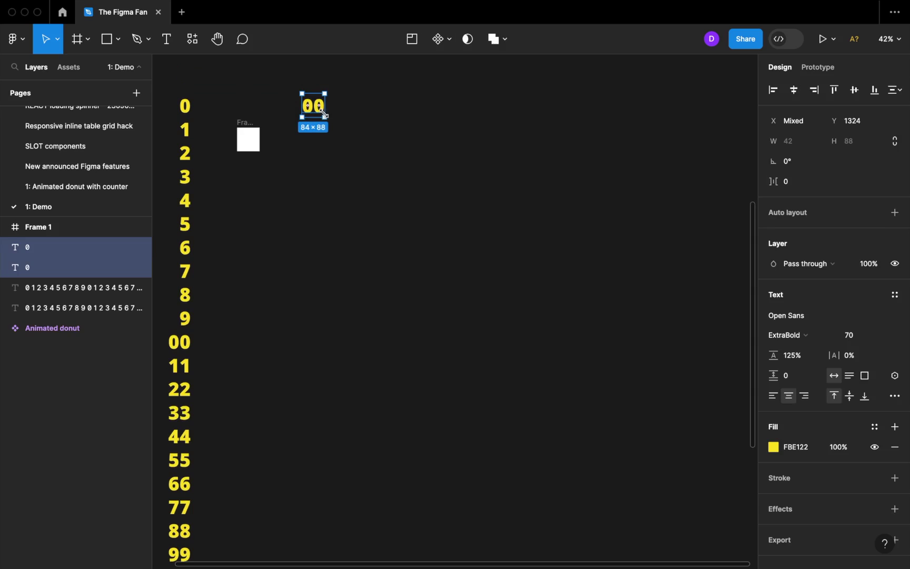
key("Delete")
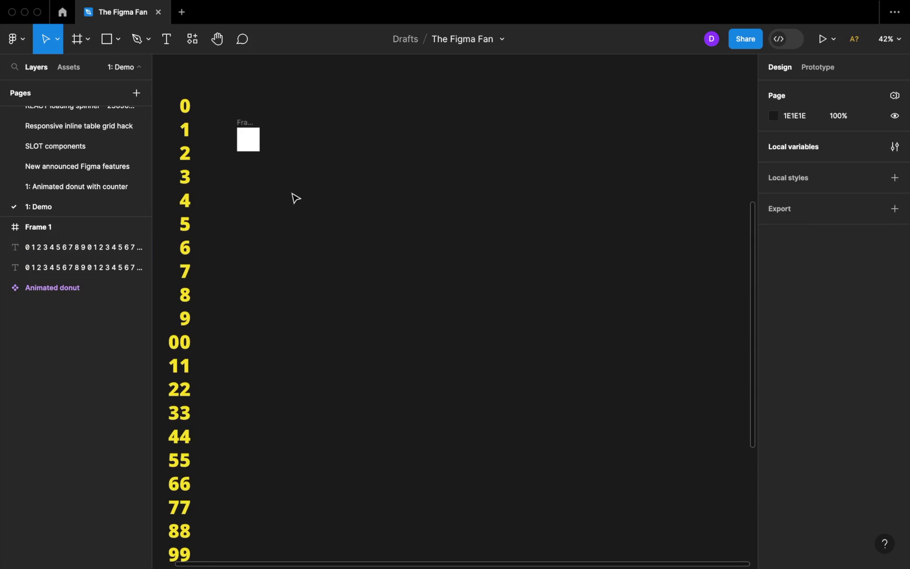
scroll(295, 198, "down", 2)
left_click_drag(237, 258, 253, 360)
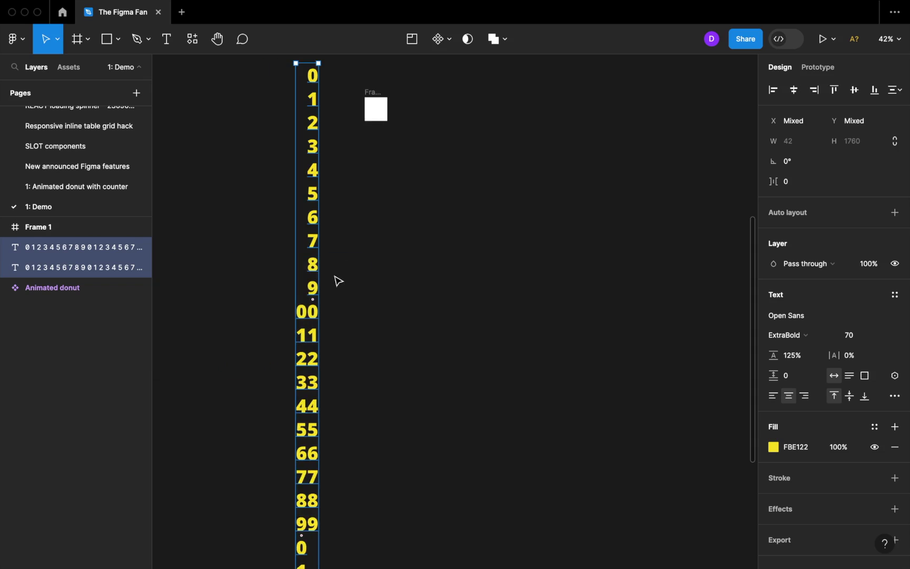
left_click_drag(303, 310, 375, 112)
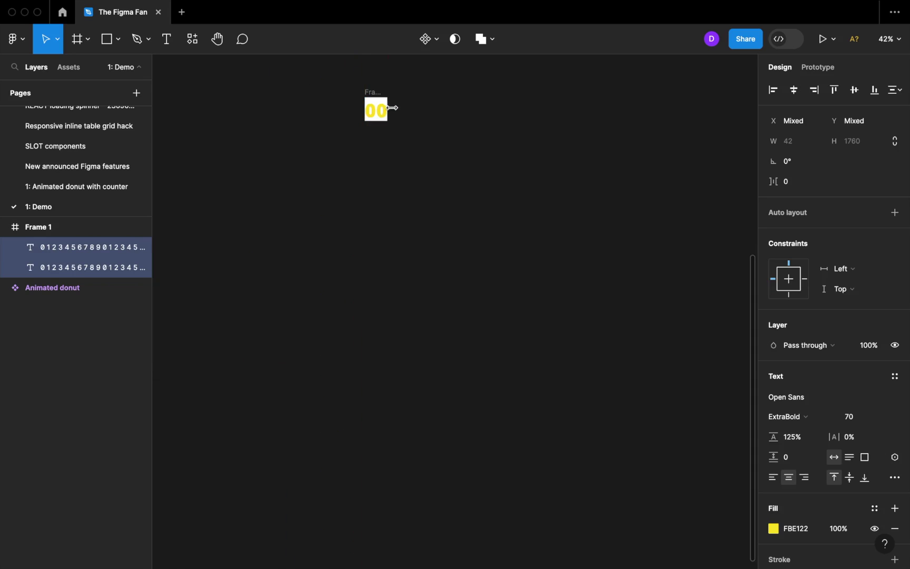
- Check the positions of the two digit strips inside Frame 1
scroll(392, 108, "up", 5)
scroll(408, 121, "up", 3)
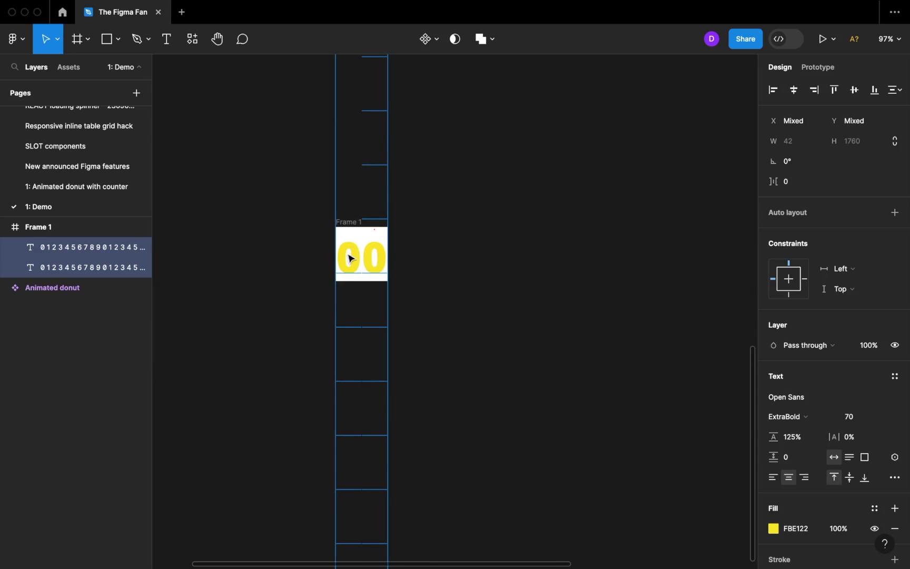
left_click(420, 256)
left_click(352, 263)
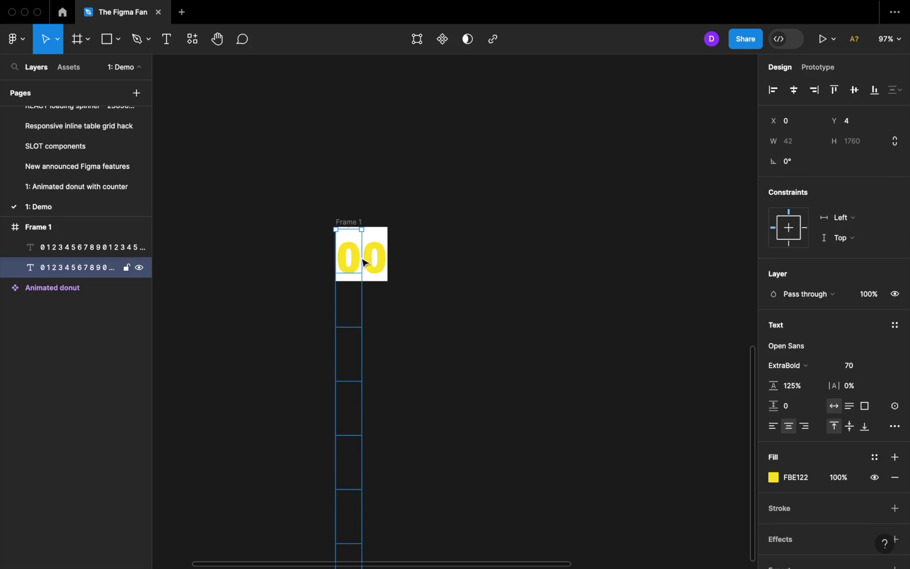
left_click(374, 258, "shift")
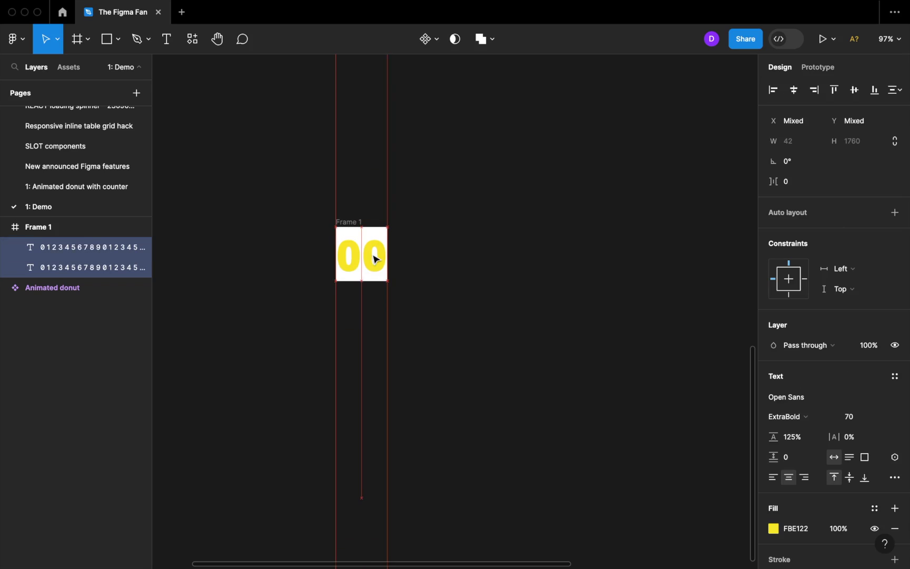
left_click(410, 254)
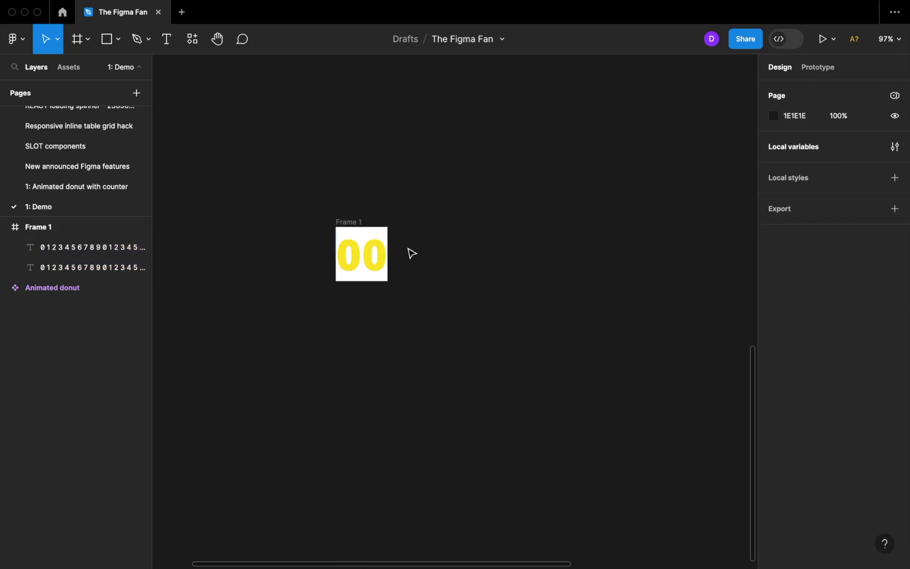
left_click(352, 253)
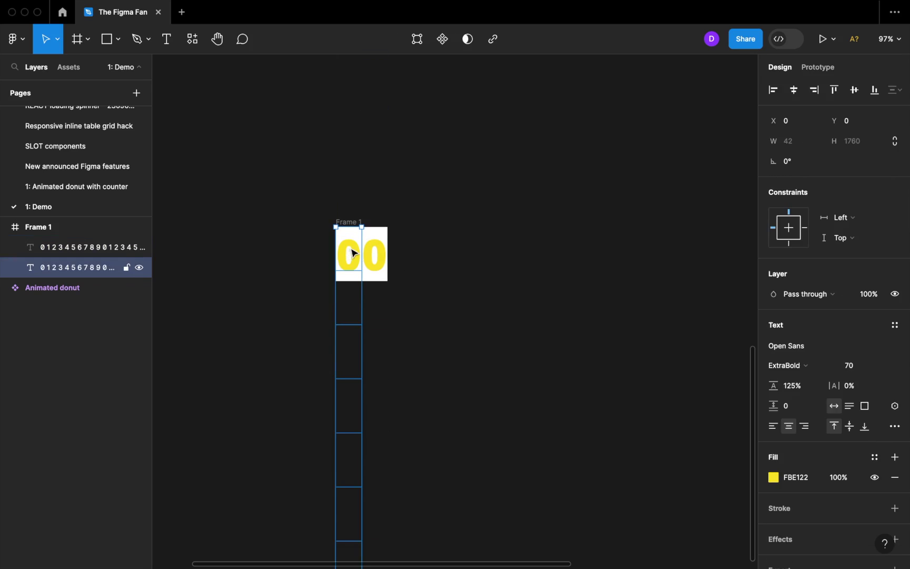
left_click(440, 262)
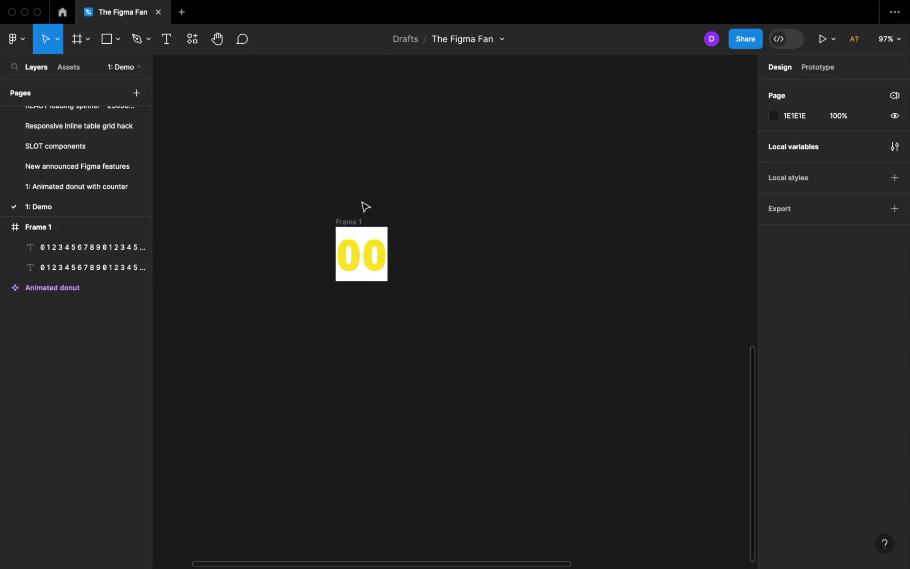
- Remove Frame 1's white fill and rename it 0-75 1
left_click(349, 222)
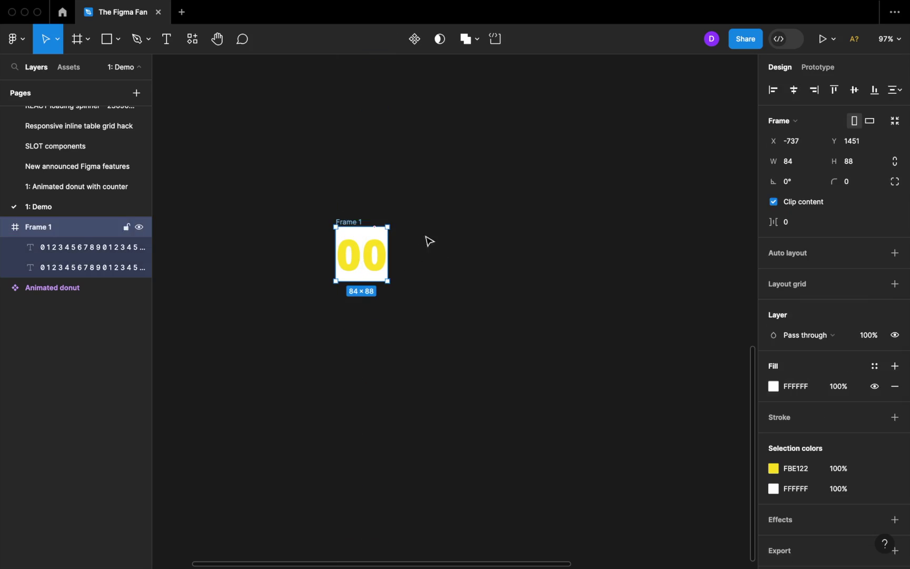
left_click(895, 387)
left_click(569, 223)
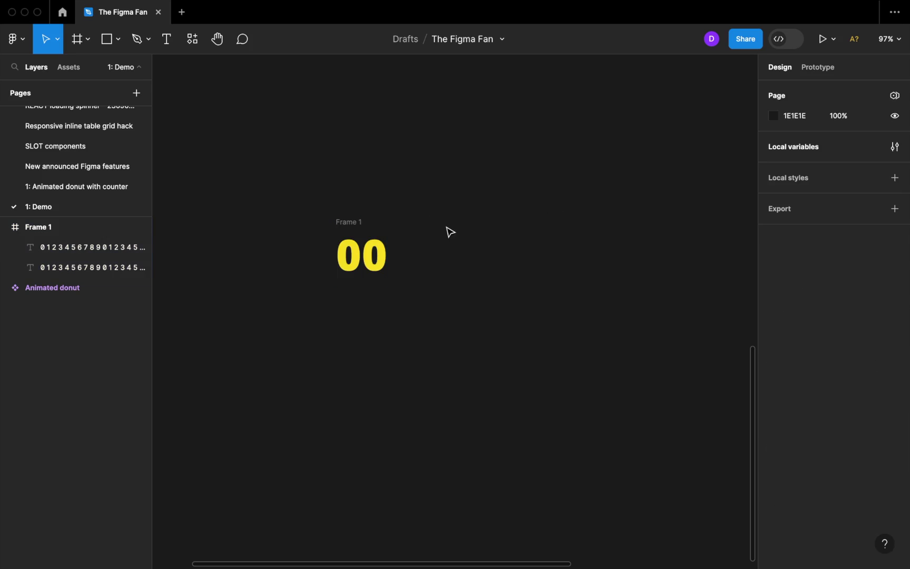
double_click(356, 222)
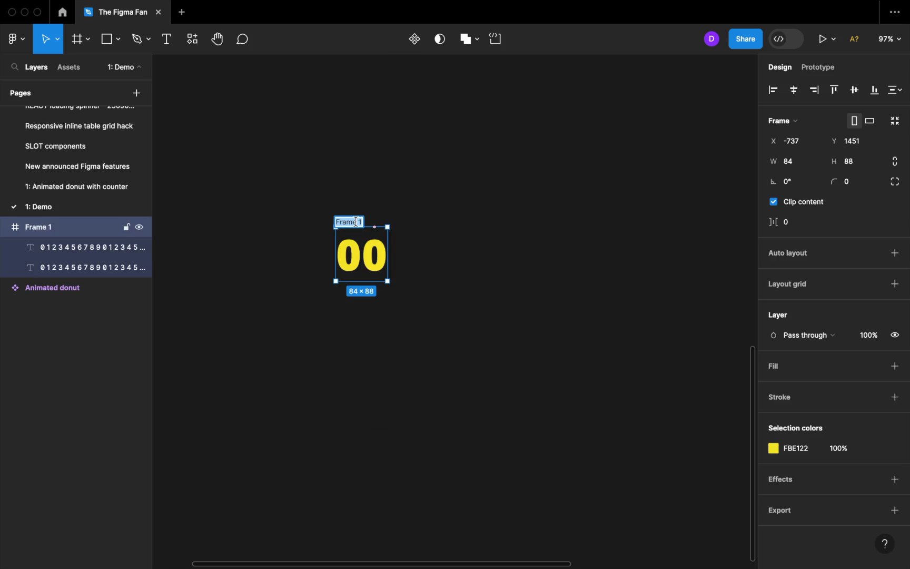
key("BackSpace")
type("0-75")
left_click(478, 268)
- Duplicate frame 0-75 1 to its right as 0-75 2
left_click(348, 223)
left_click_drag(349, 224, 447, 224)
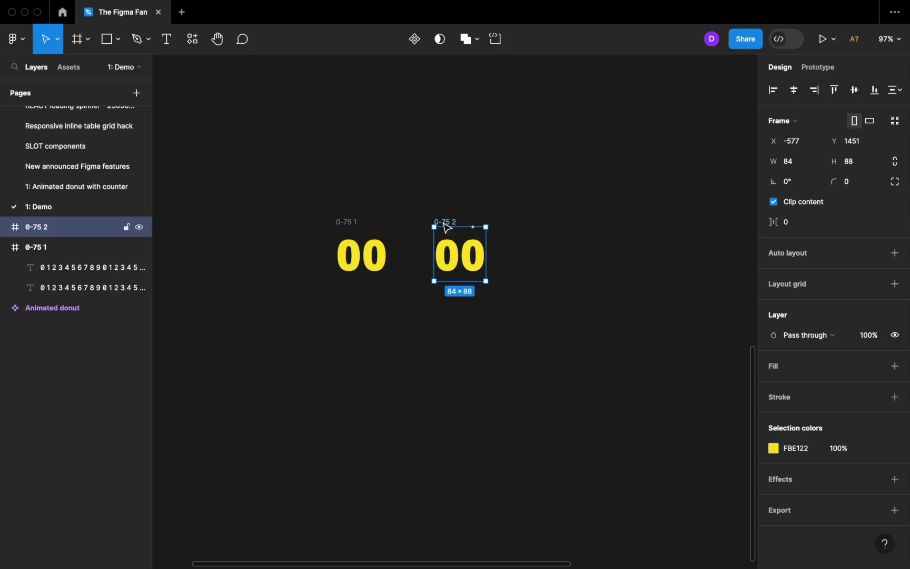
left_click(522, 202)
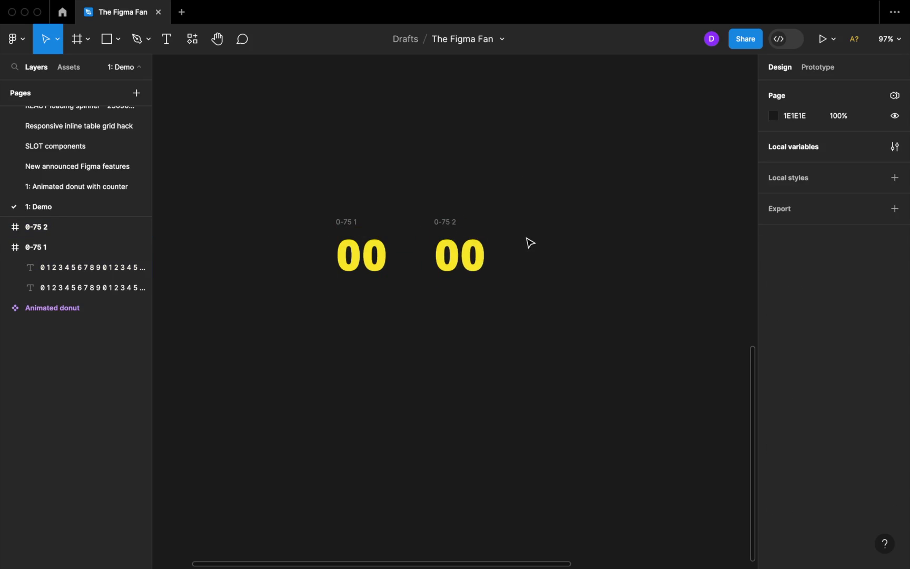
scroll(546, 239, "down", 2)
left_click_drag(547, 240, 446, 210)
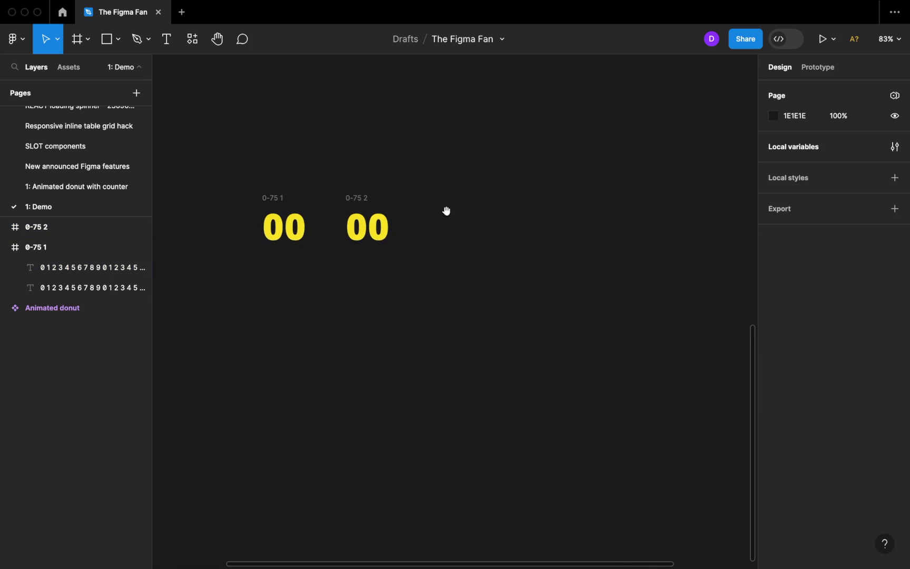
- Slide the tens and ones digit strips in 0-75 2 until the frame reads 75
left_click(355, 236)
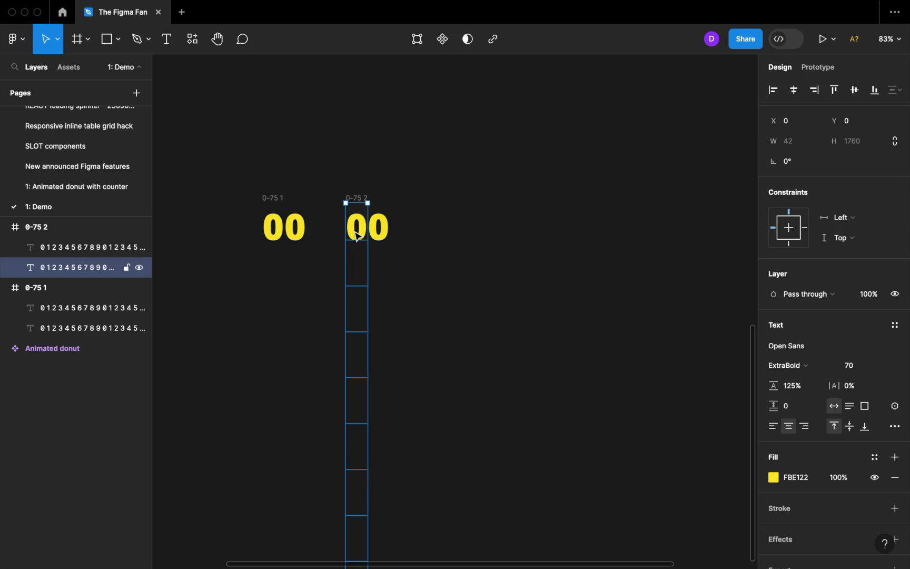
left_click_drag(357, 235, 358, 97)
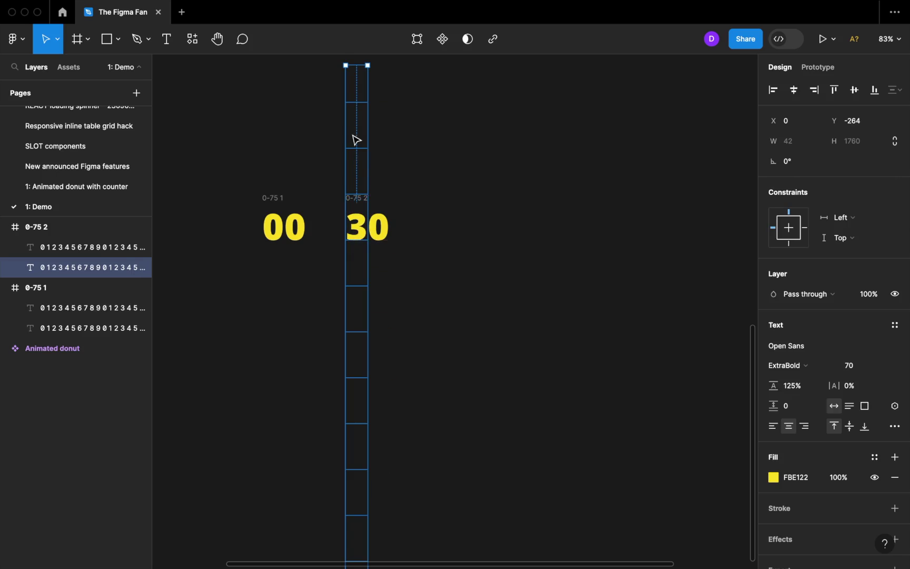
left_click(363, 222)
left_click_drag(364, 224, 358, 123)
left_click_drag(358, 231, 354, 179)
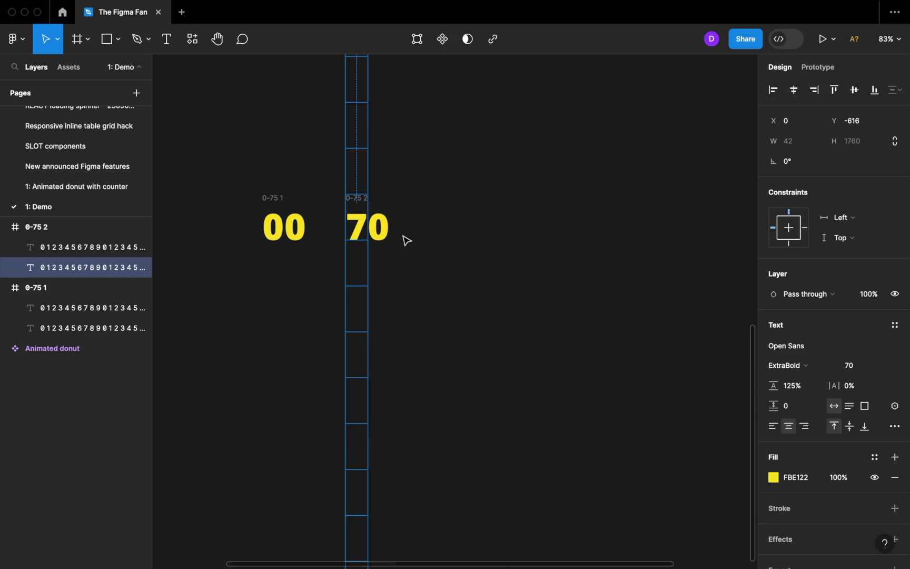
left_click(381, 231)
left_click_drag(380, 227, 377, 389)
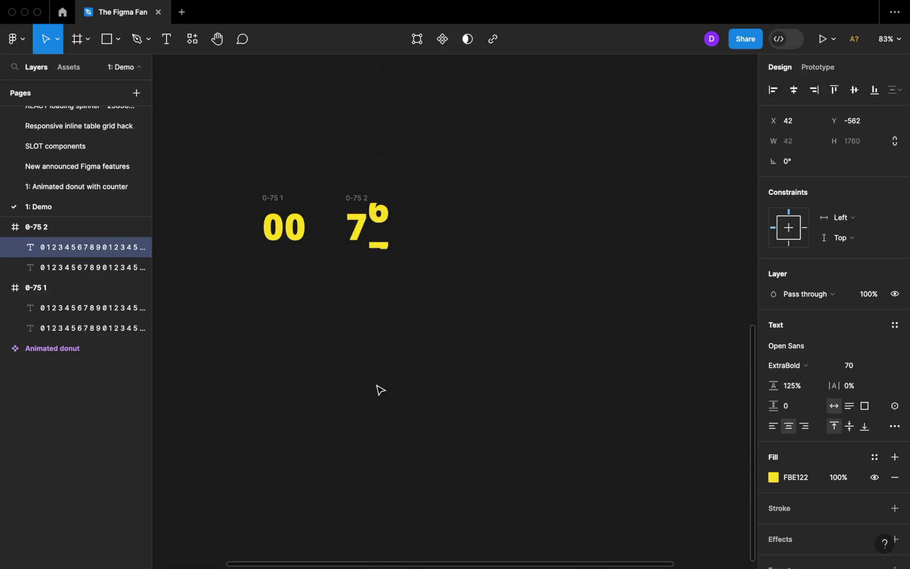
left_click_drag(378, 220, 379, 281)
left_click(461, 254)
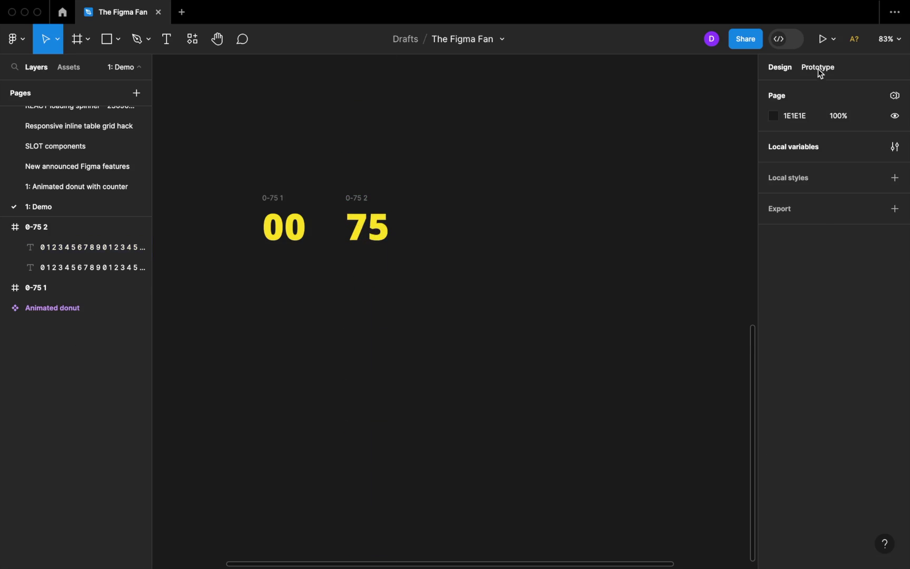
- Link frame 0-75 1 to 0-75 2 with an After delay trigger of 1ms
left_click(818, 67)
left_click(272, 199)
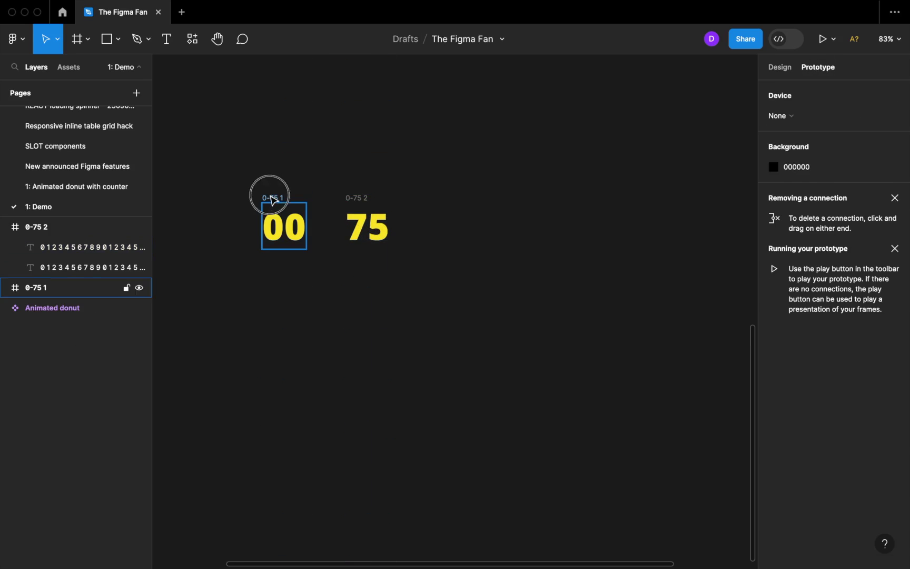
left_click_drag(307, 226, 367, 227)
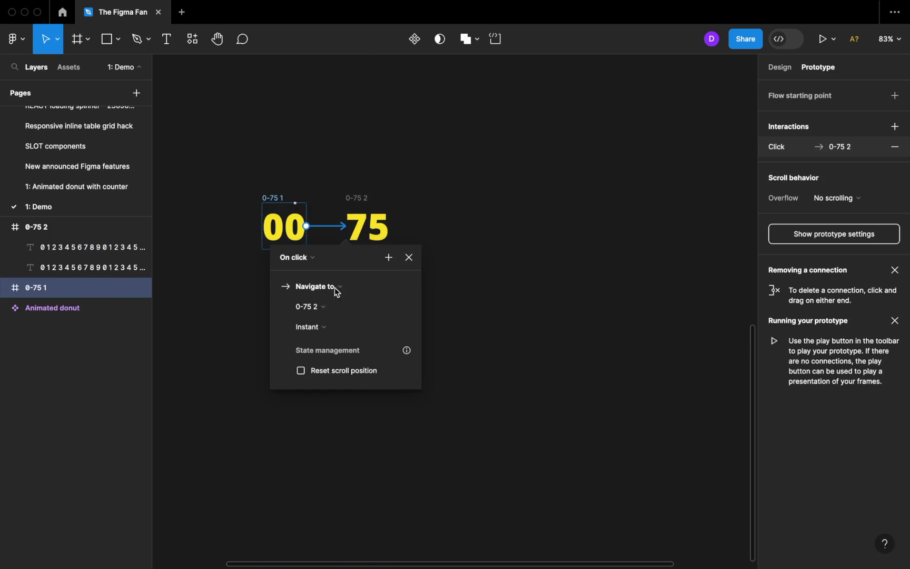
left_click(301, 258)
left_click(297, 415)
left_click(319, 280)
type("1")
key("Return")
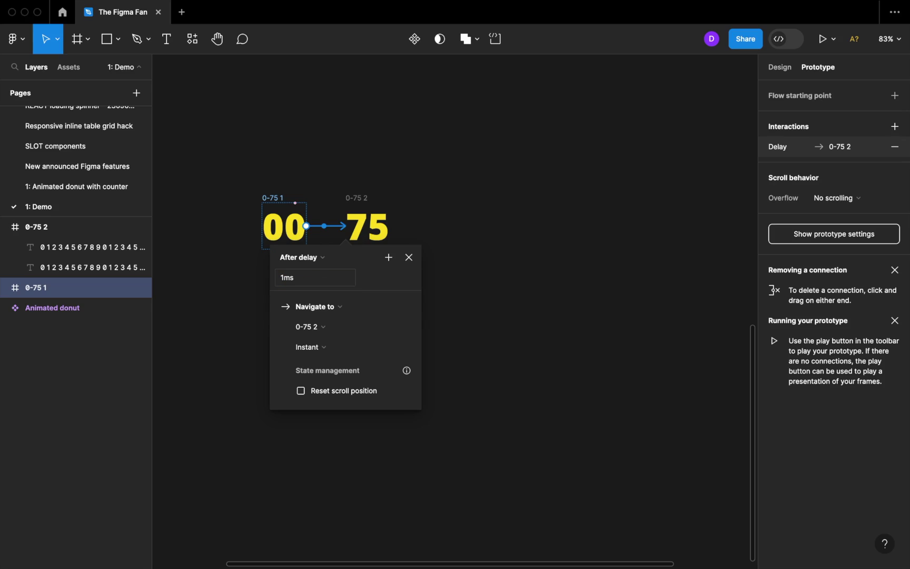
- Use Smart animate, Ease in and out, 1200ms, and make 0-75 1 a flow starting point
left_click(318, 351)
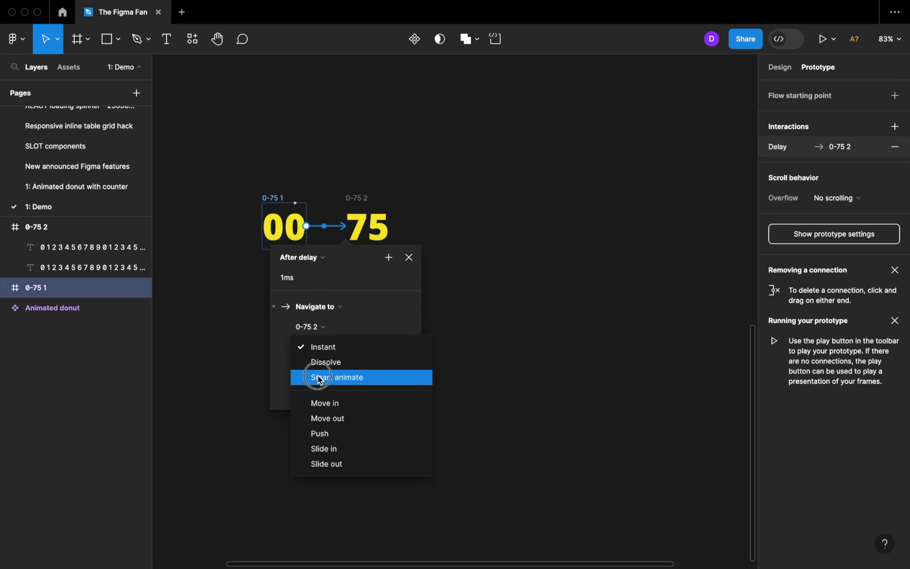
left_click(316, 376)
left_click(331, 374)
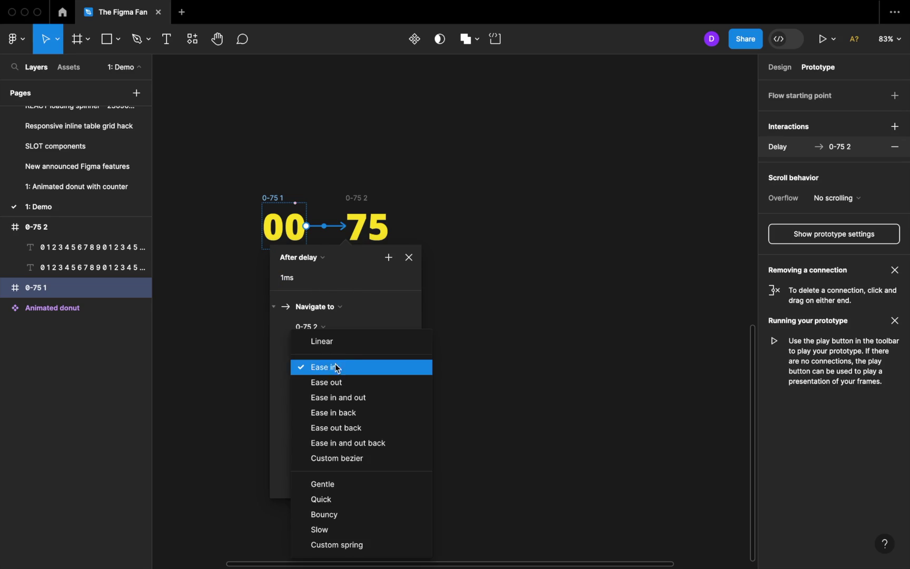
left_click(335, 399)
left_click(385, 370)
type("1")
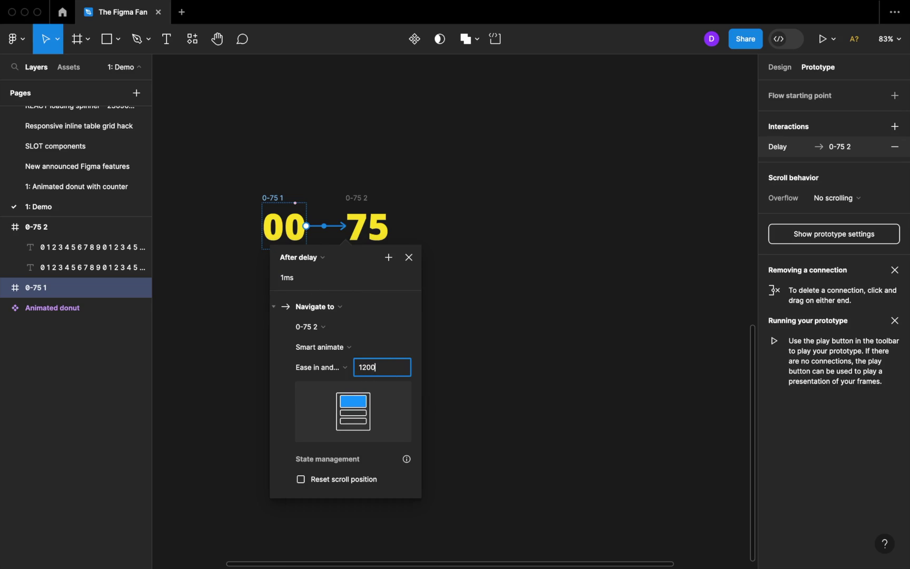
type("200")
key("Return")
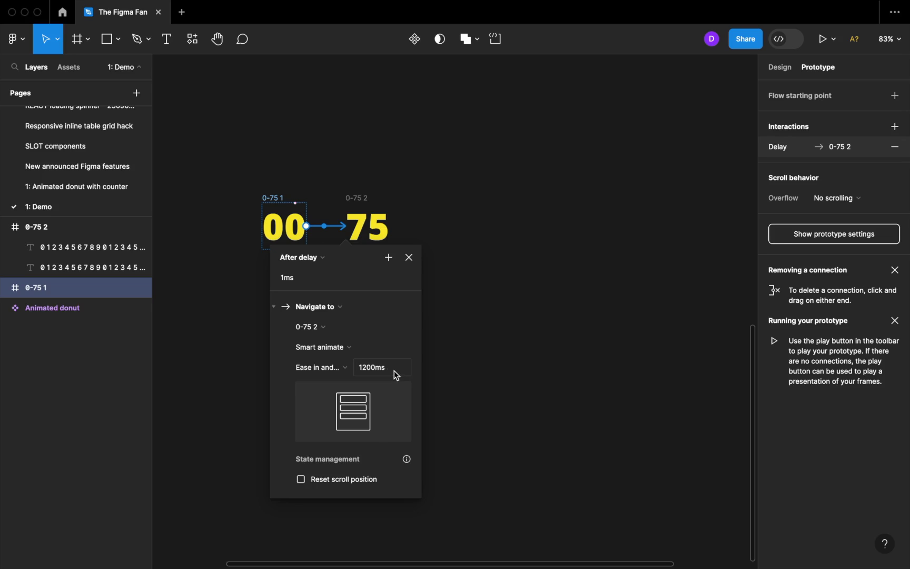
left_click(409, 258)
left_click(896, 95)
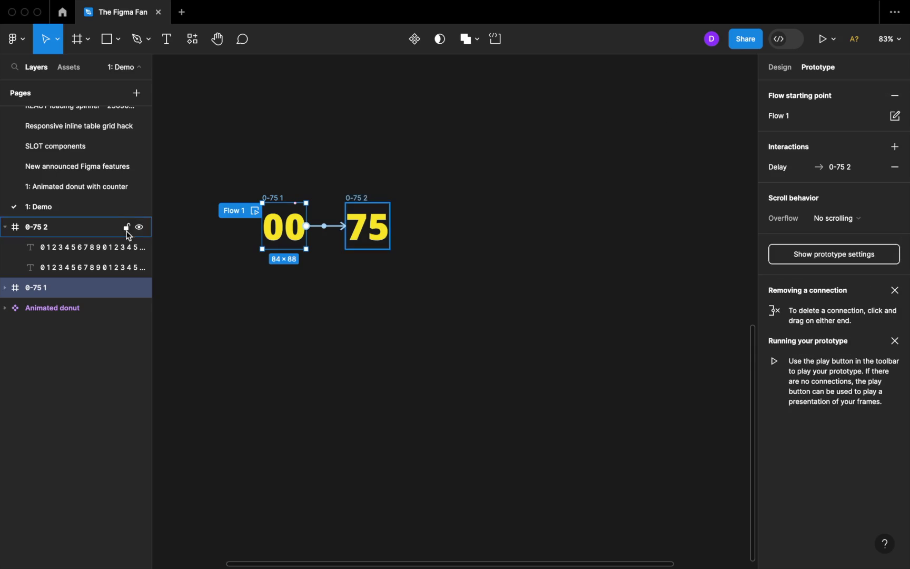
- Play the Flow 1 preview, replay the animation, and close the preview
left_click(256, 212)
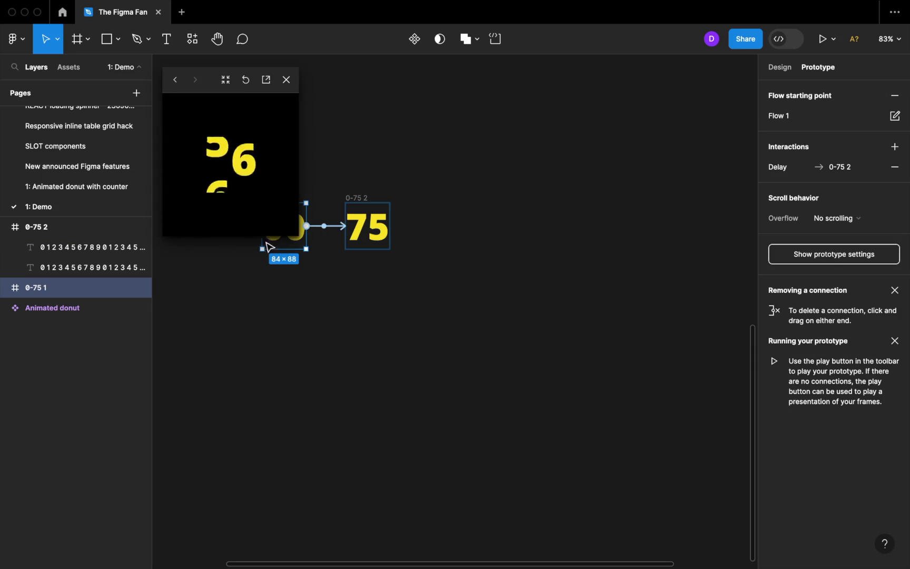
left_click(250, 82)
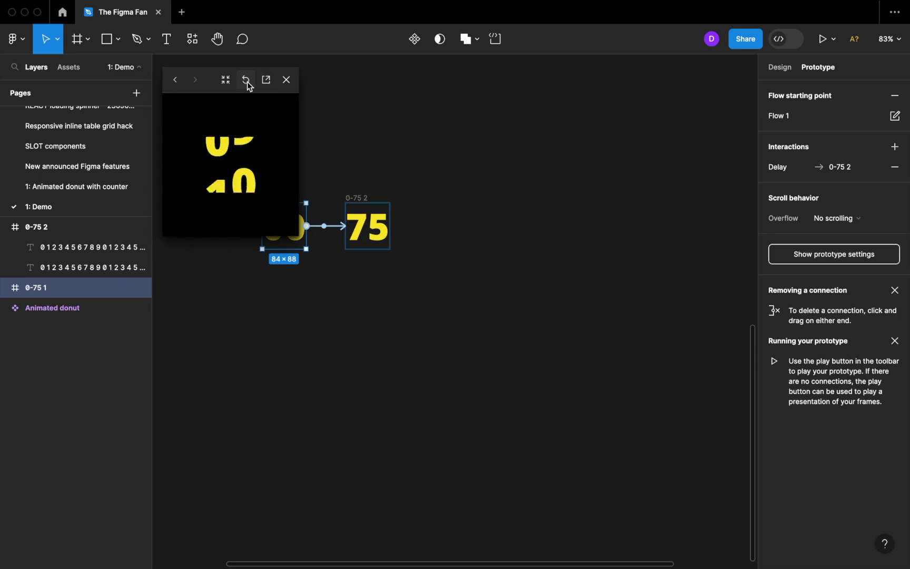
left_click(285, 82)
- Combine frames 0-75 1 and 0-75 2 into a component set named Numbers
left_click_drag(185, 142, 476, 273)
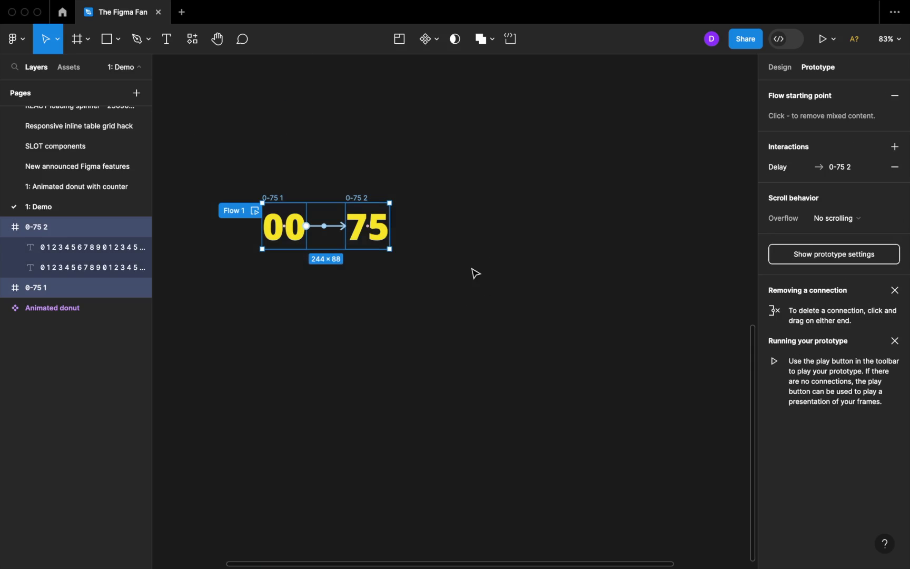
left_click(437, 39)
left_click(440, 99)
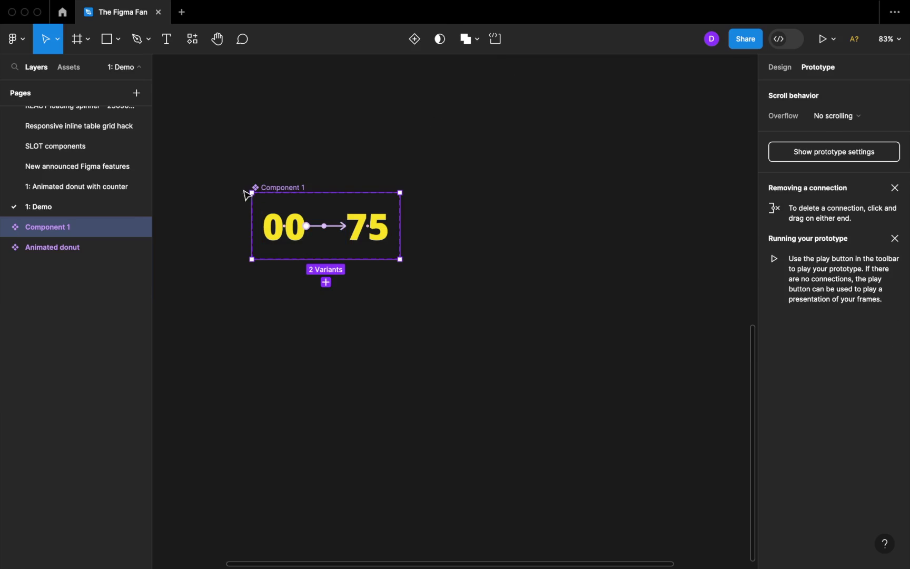
double_click(291, 188)
type("Numbers")
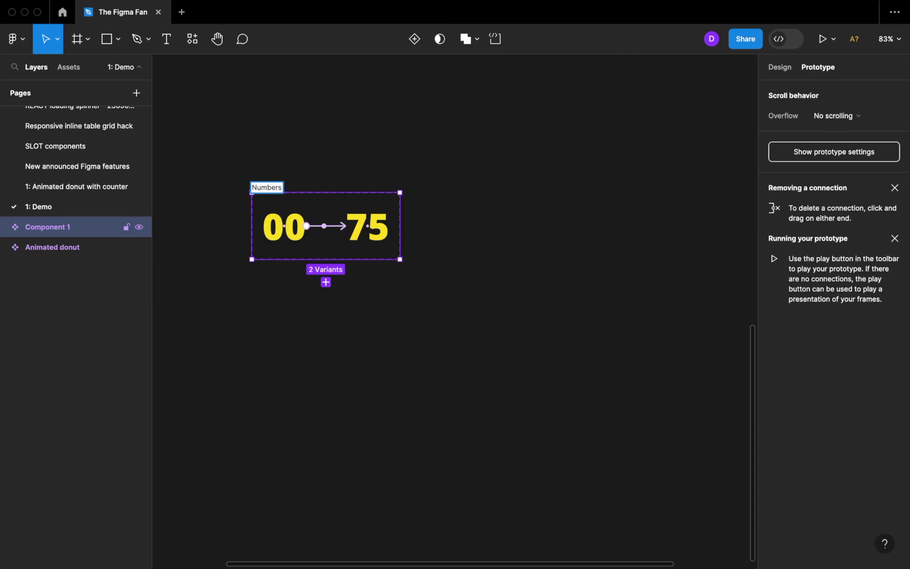
key("Return")
- Add auto layout to the Numbers set with a 50 gap between variants
left_click(779, 67)
key("shift+a")
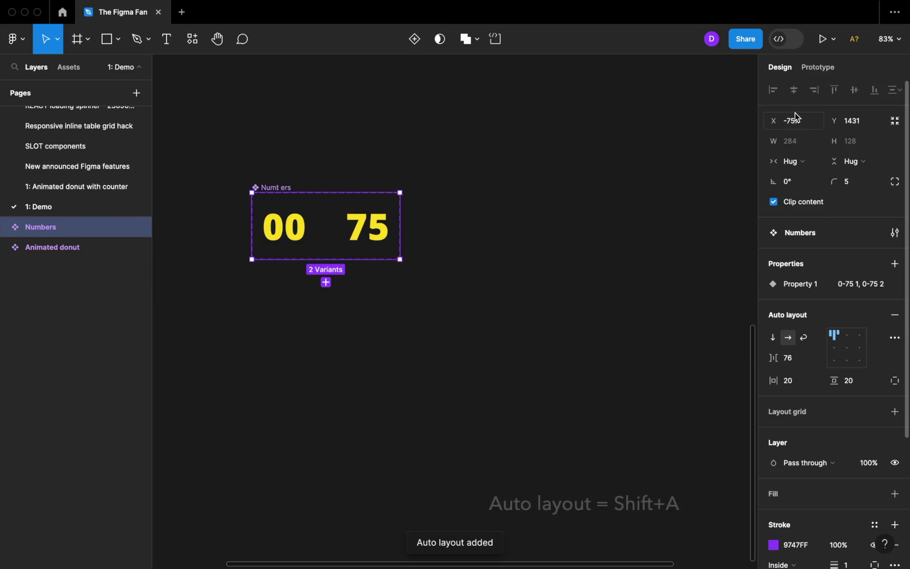
left_click(799, 363)
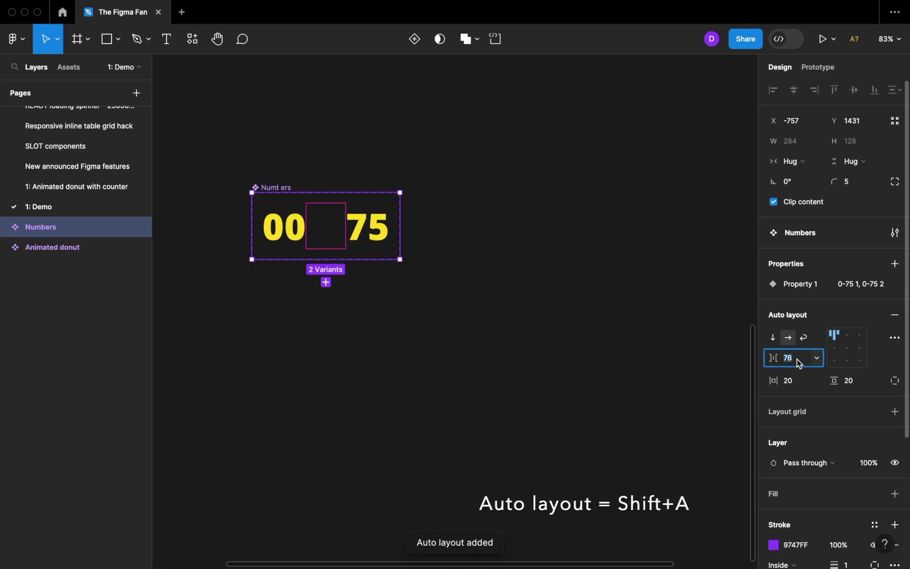
type("50")
key("Return")
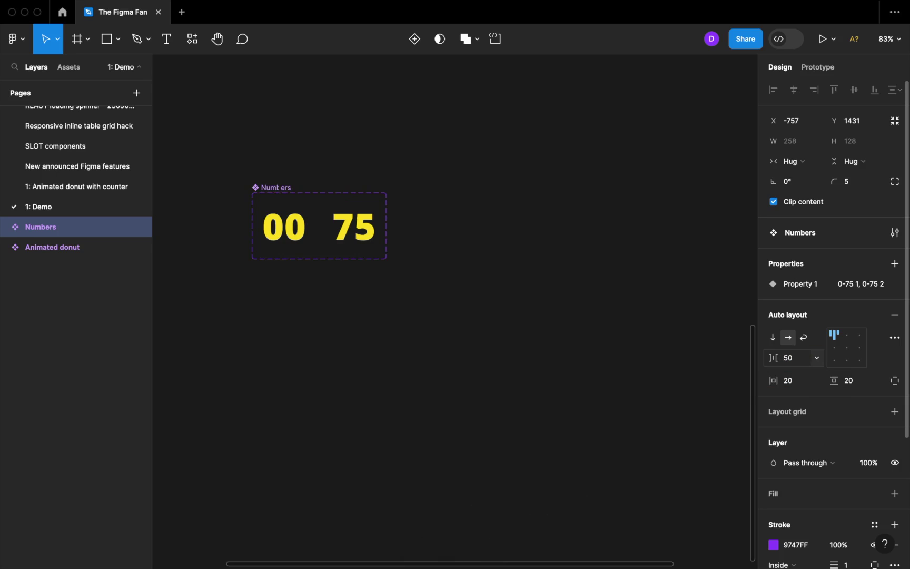
left_click(449, 248)
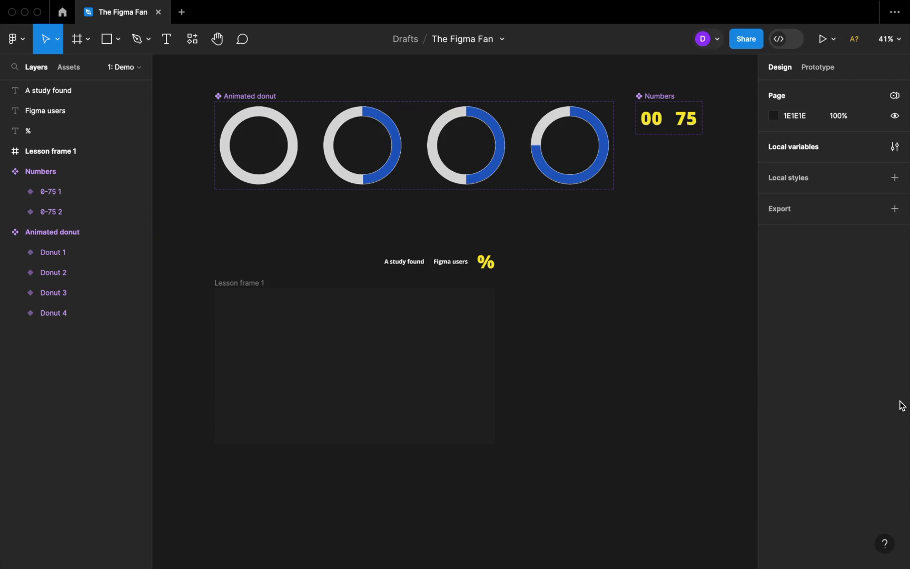
- Place a Donut 1 instance in Lesson frame 1 and a 00 Numbers instance beside it
left_click(282, 152)
left_click_drag(282, 152, 380, 374)
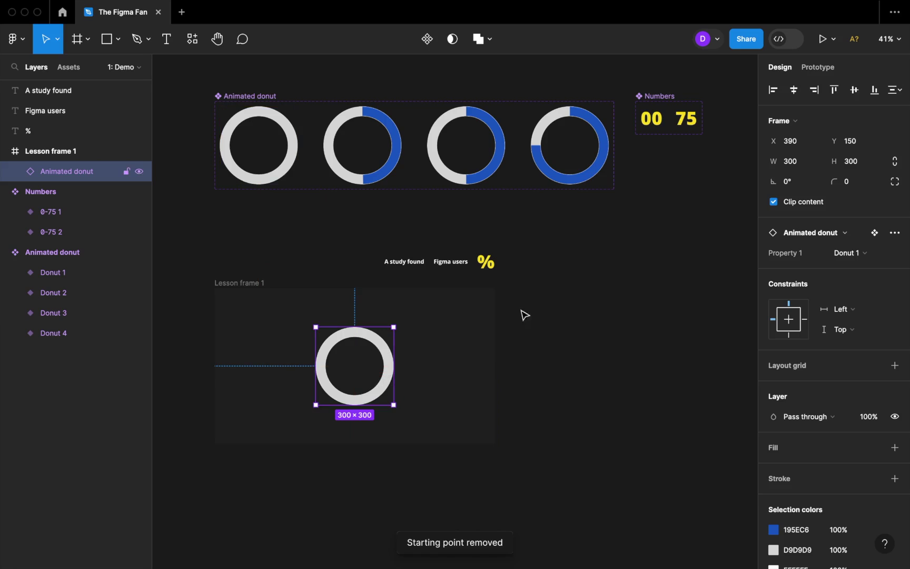
left_click_drag(653, 122, 539, 360)
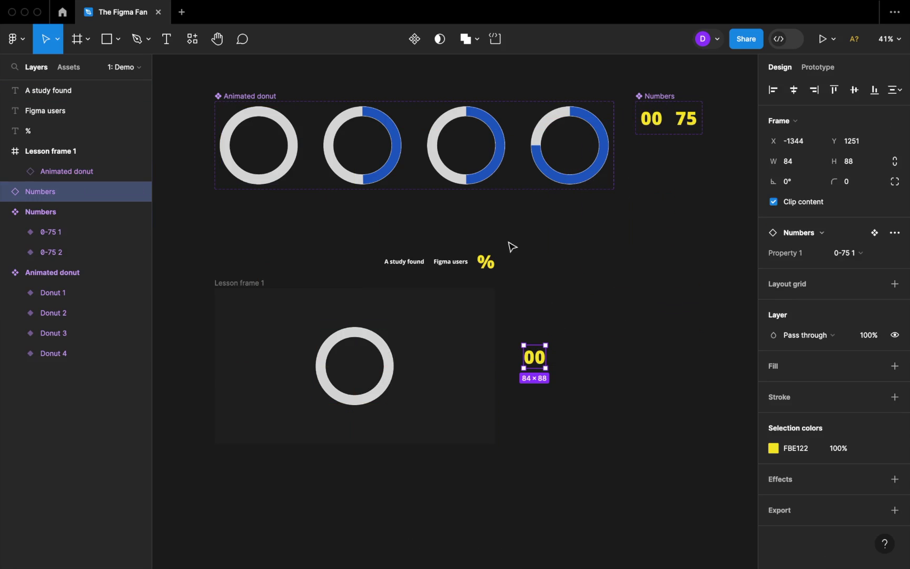
- Put the % text beside 00 and wrap both in auto layout Frame 1
left_click_drag(486, 266, 553, 361)
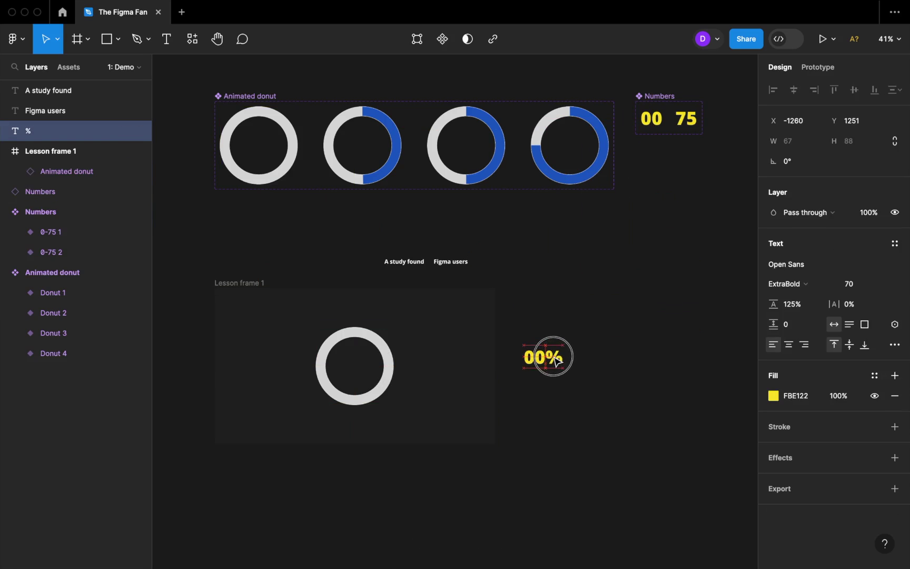
left_click(605, 339)
left_click_drag(602, 331, 520, 388)
key("shift+a")
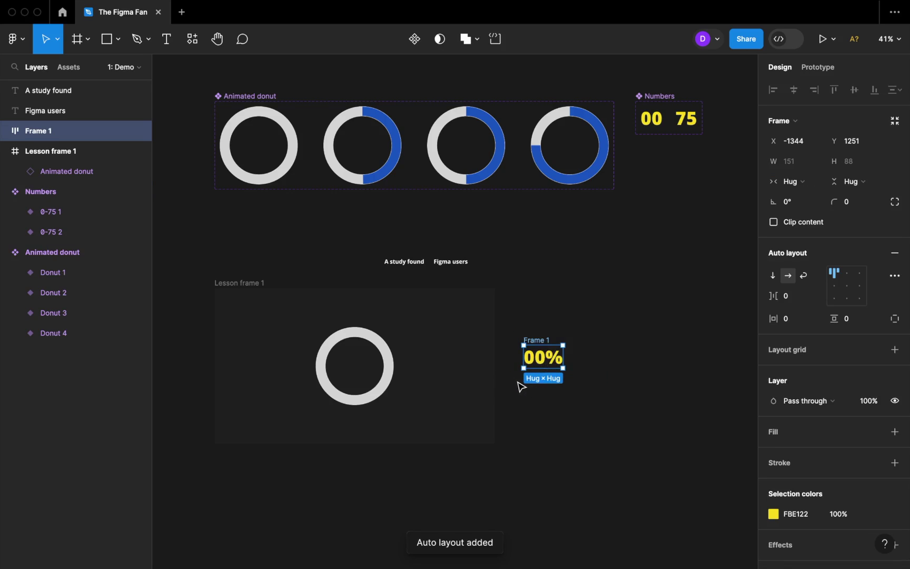
left_click(541, 342)
left_click_drag(540, 342, 549, 331)
left_click(574, 296)
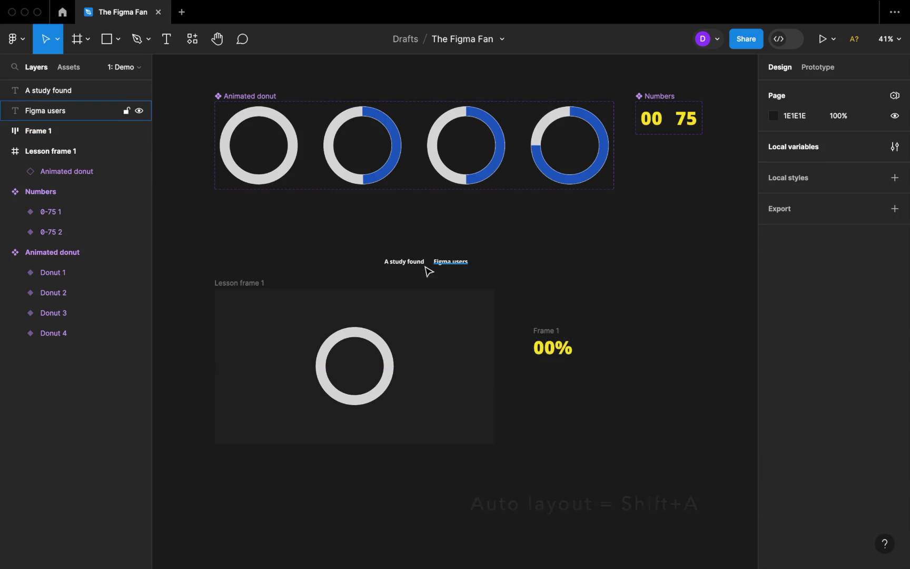
- Stack 'A study found', 00%, and 'Figma users' in a centred auto layout frame with 0 spacing
left_click_drag(410, 263, 552, 320)
left_click_drag(461, 264, 560, 365)
left_click(582, 335)
left_click_drag(600, 290, 528, 410)
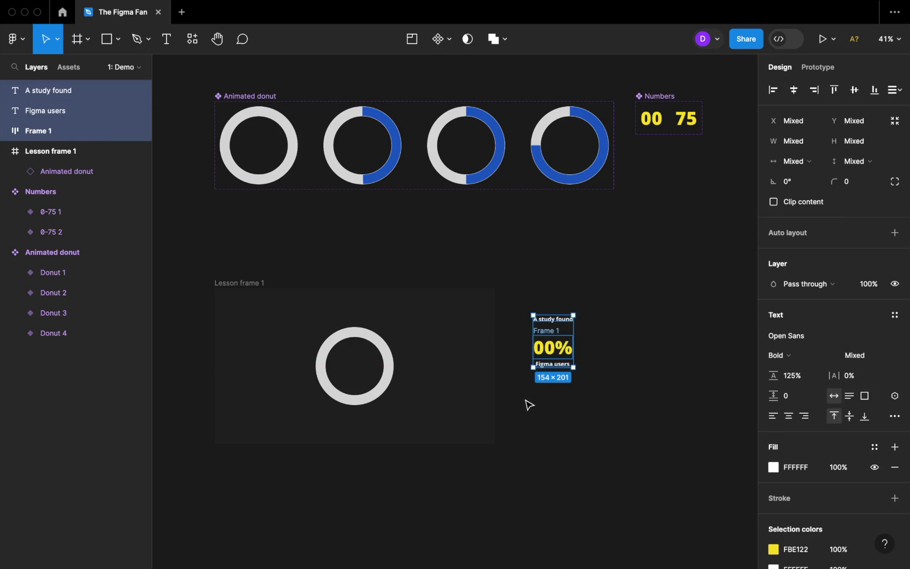
key("shift+a")
left_click(848, 274)
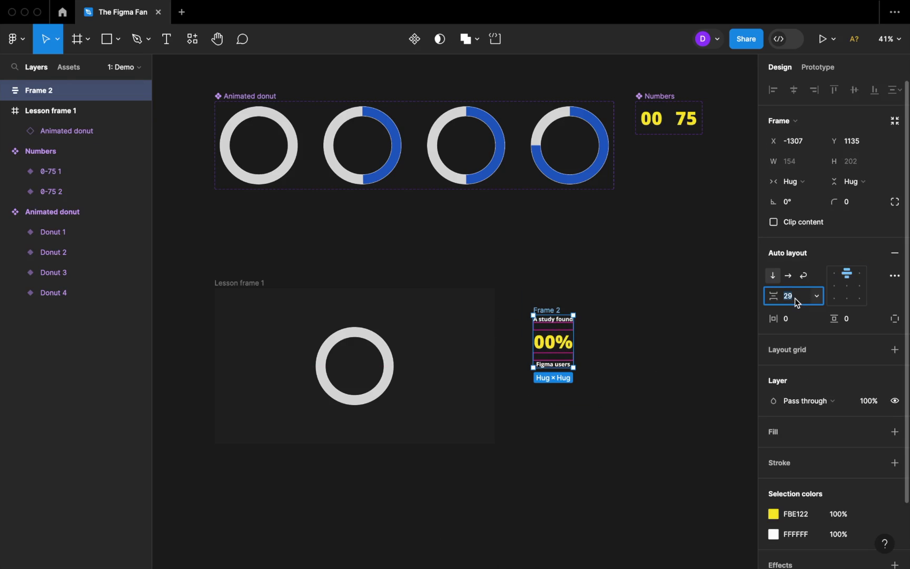
type("0")
key("Return")
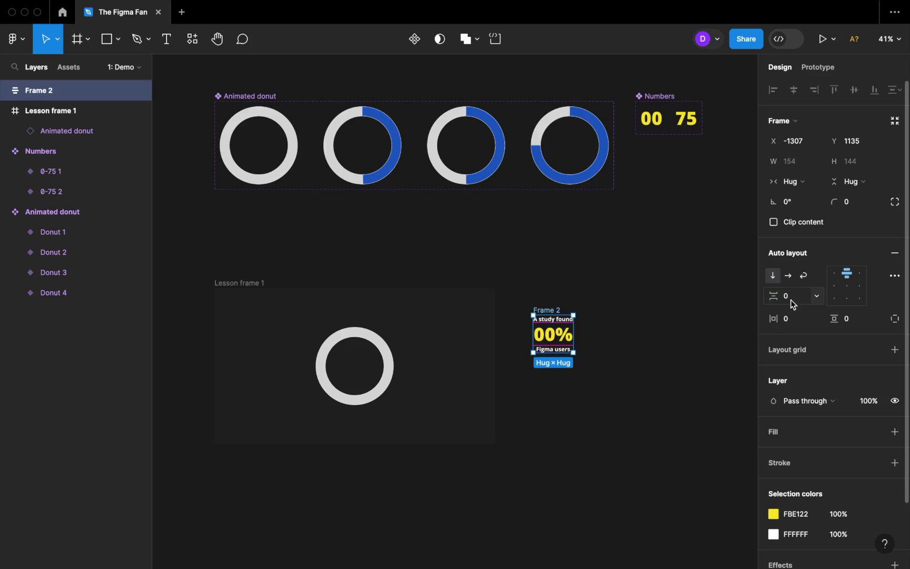
- Rename the frame 'content' and centre it horizontally inside the Animated donut
double_click(548, 310)
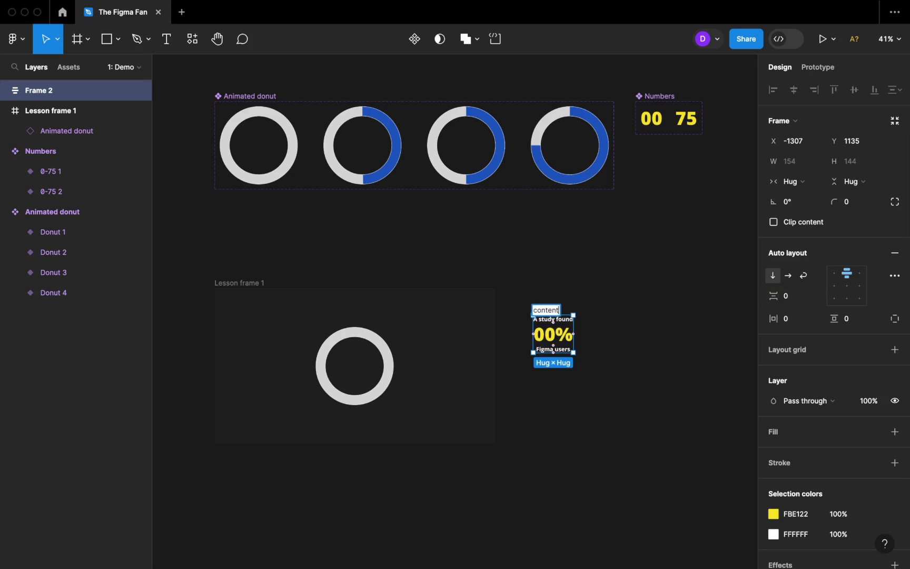
left_click(635, 305)
left_click_drag(558, 311, 357, 348)
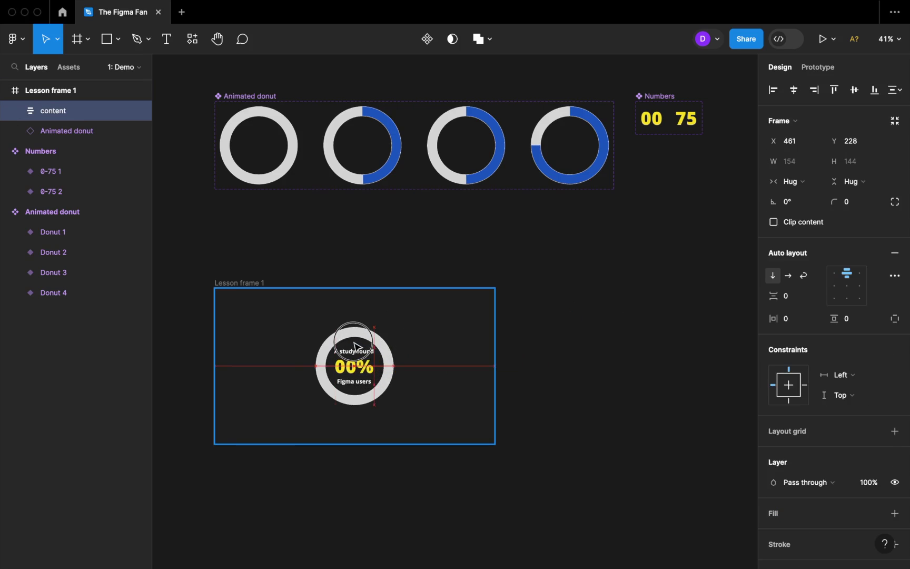
left_click(391, 359, "shift")
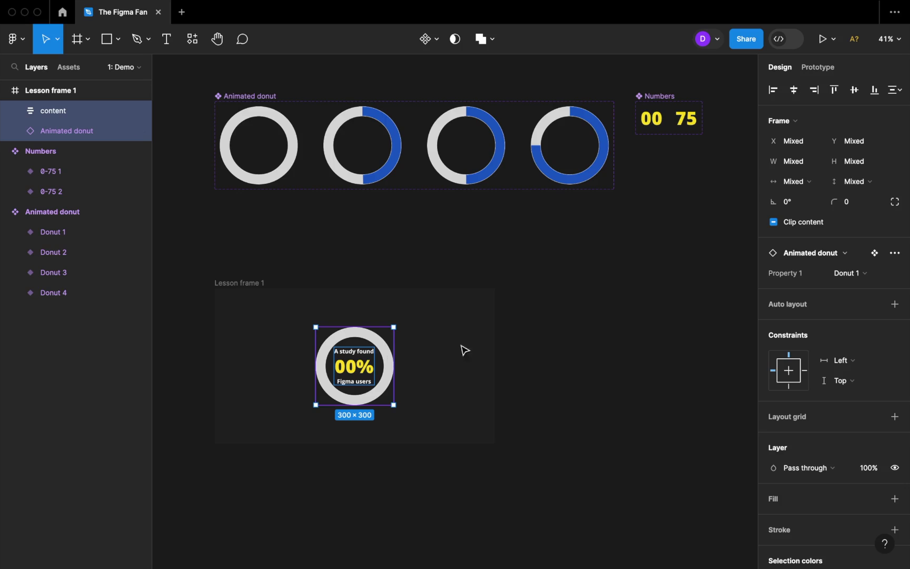
left_click(795, 93)
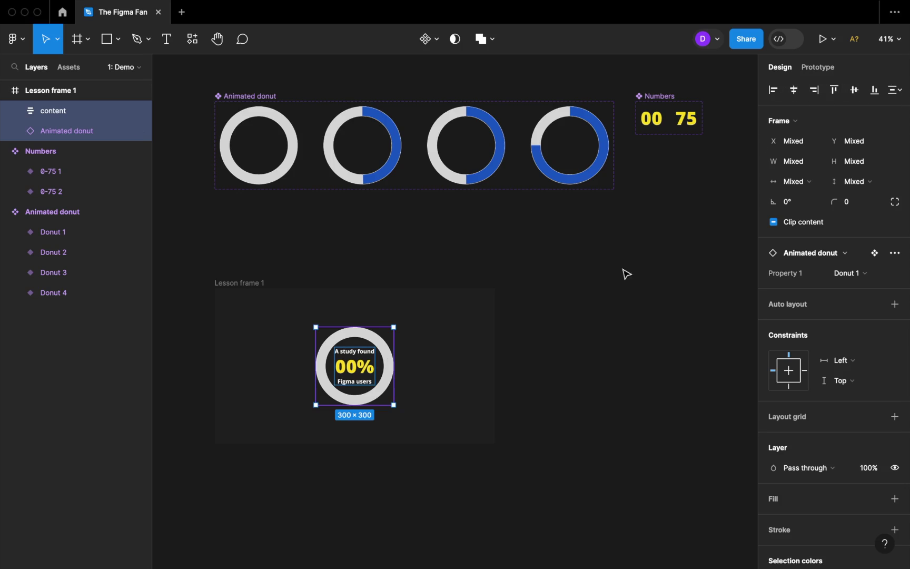
left_click(620, 318)
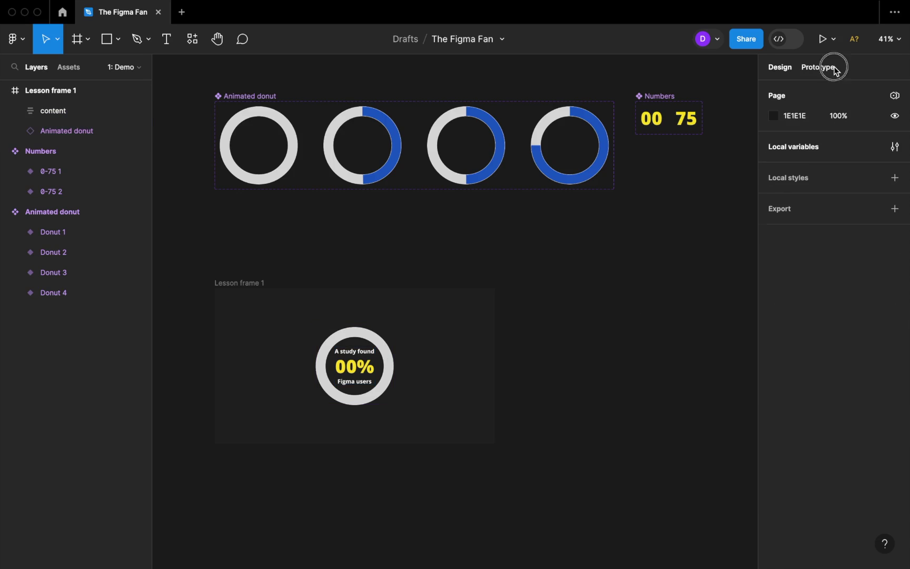
left_click(834, 68)
left_click(207, 296)
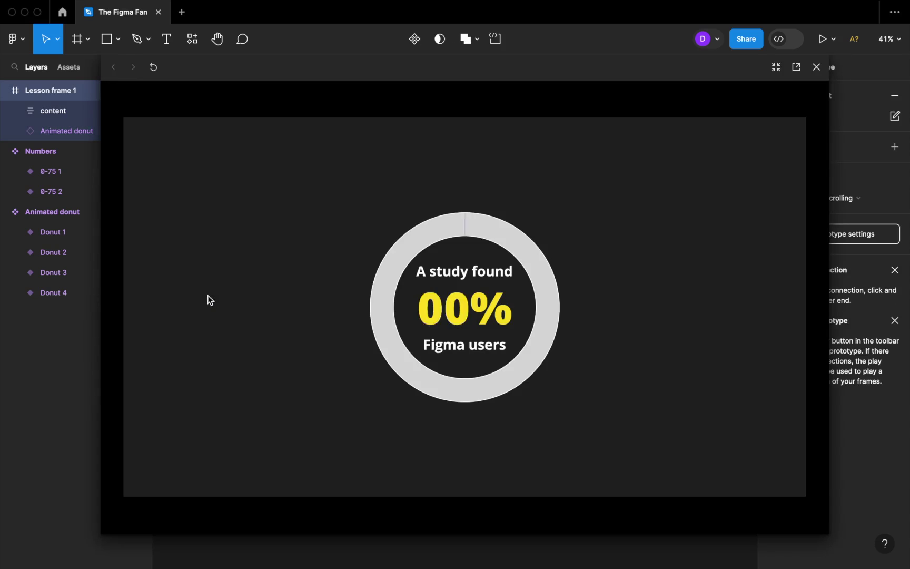
left_click(153, 68)
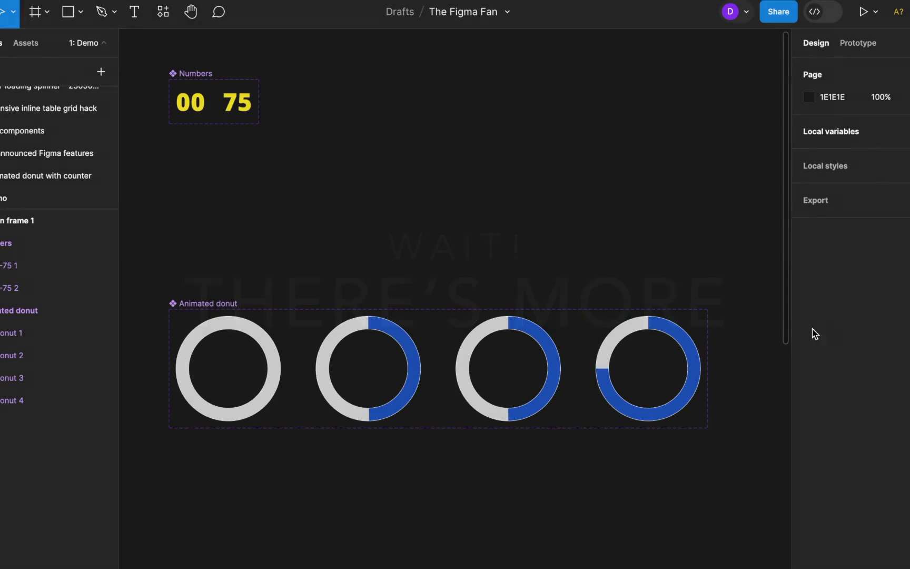
- Duplicate the 00 and 75 variants to the right within the Numbers set
scroll(158, 67, "up", 5)
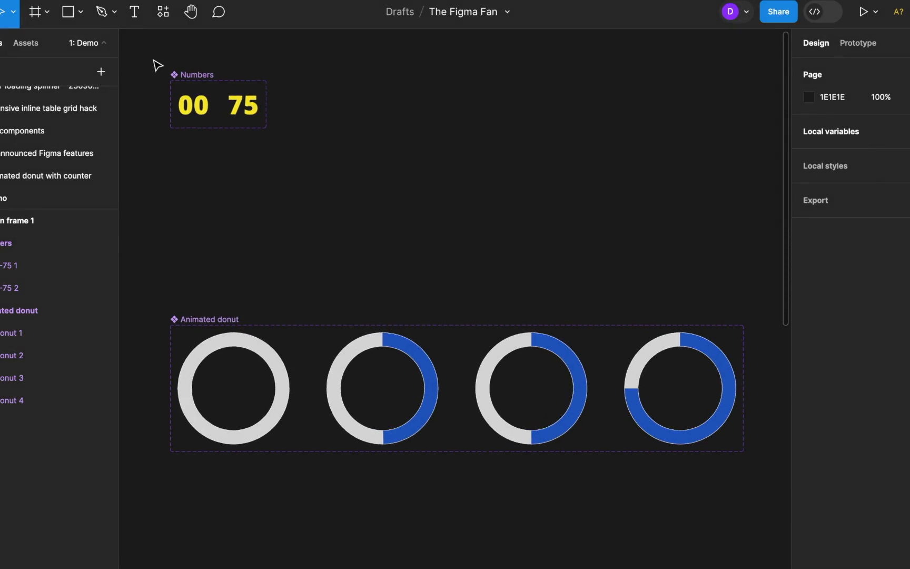
scroll(159, 69, "up", 3)
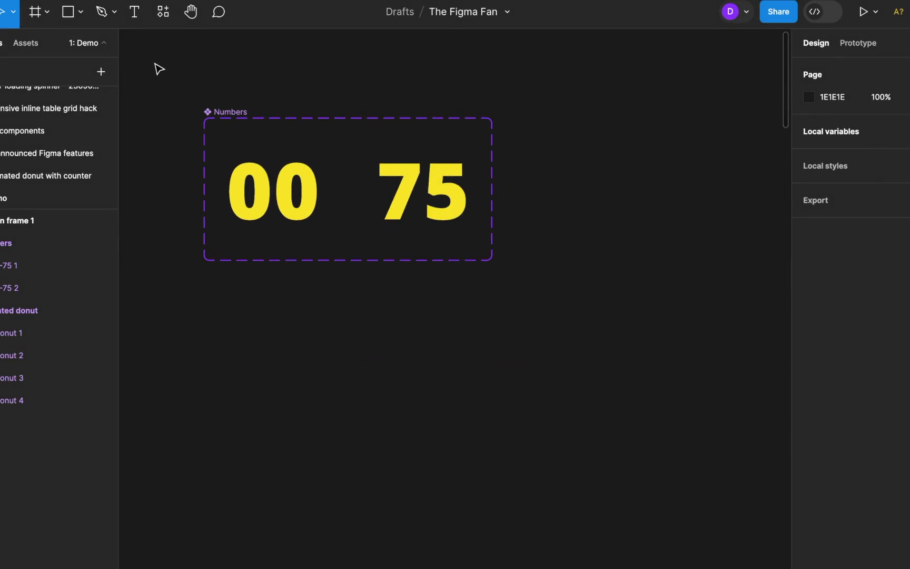
scroll(158, 68, "up", 1)
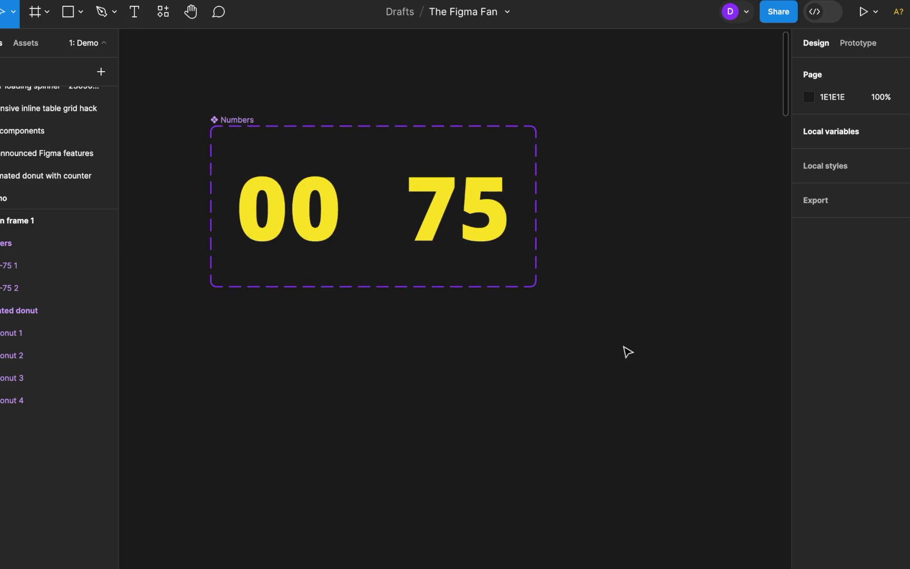
left_click_drag(637, 360, 167, 141)
left_click_drag(278, 221, 510, 268)
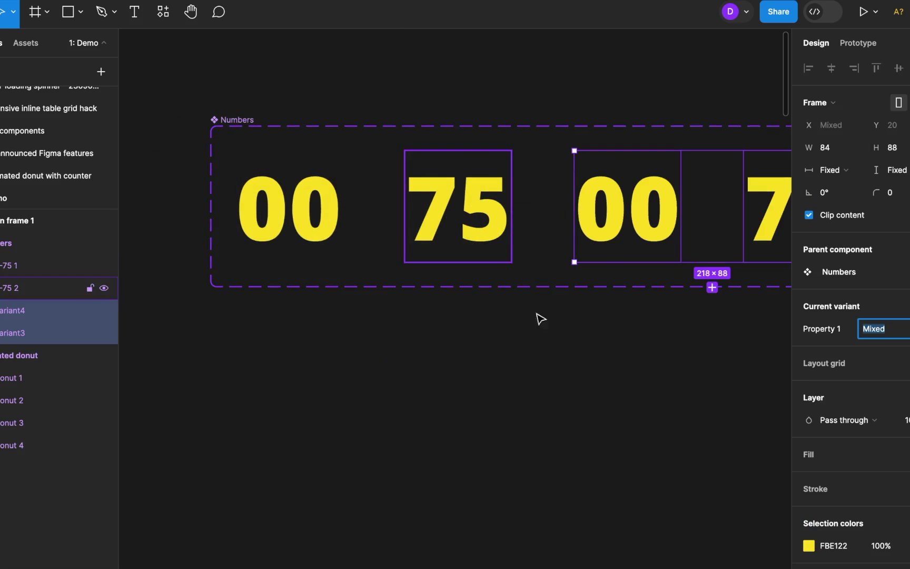
scroll(596, 333, "down", 3)
left_click_drag(631, 372, 601, 351)
- Enable wrap, narrow the Numbers set into two rows, and move the lower 75 left
scroll(601, 351, "right", 5)
scroll(601, 352, "down", 2)
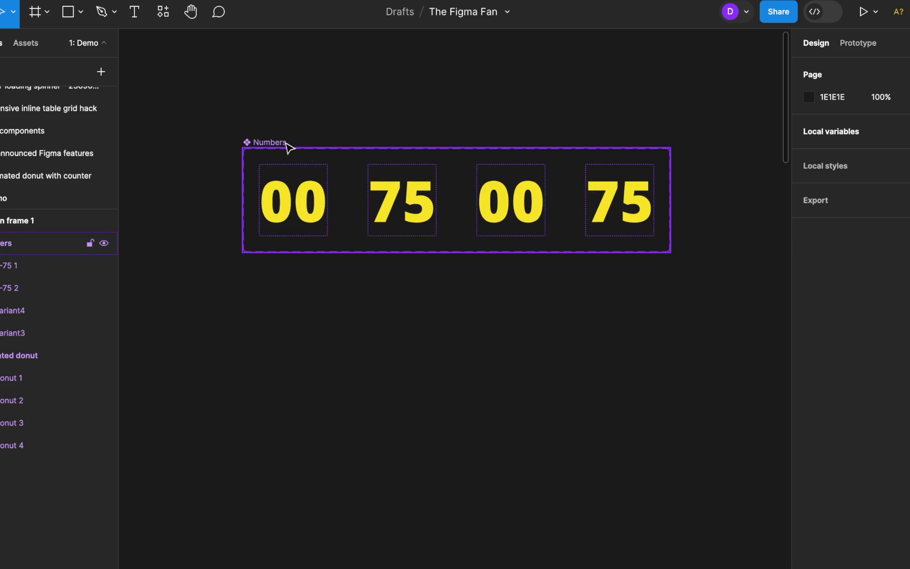
left_click(290, 148)
left_click(843, 345)
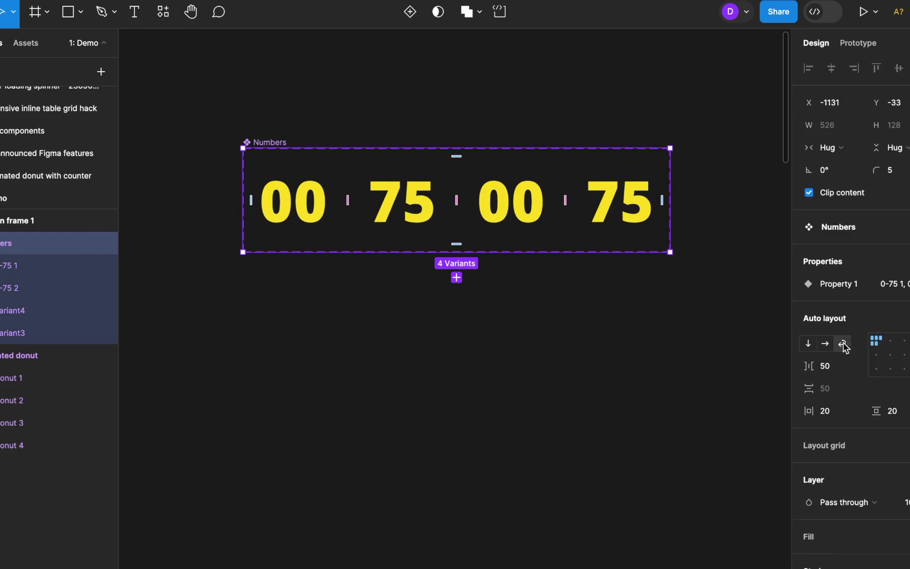
left_click_drag(671, 168, 457, 171)
left_click(519, 270)
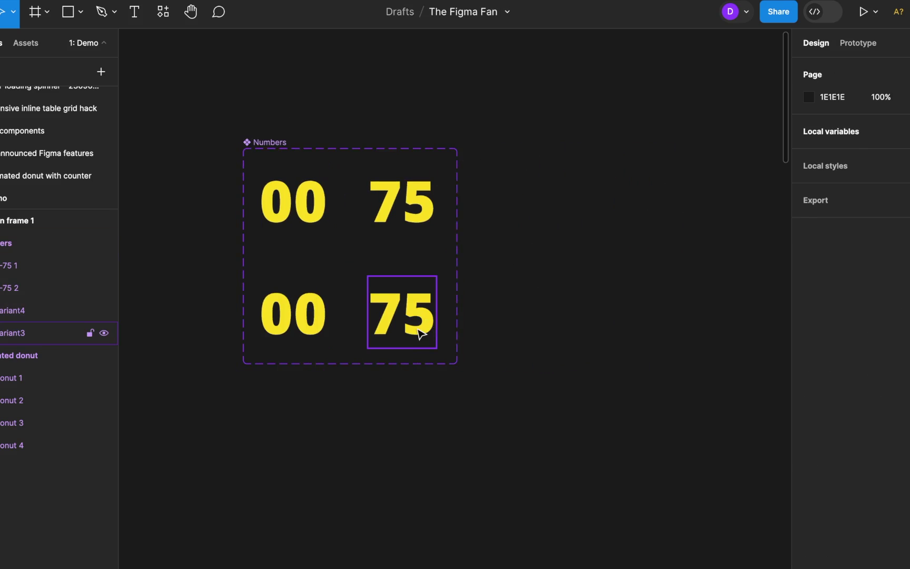
left_click(415, 331)
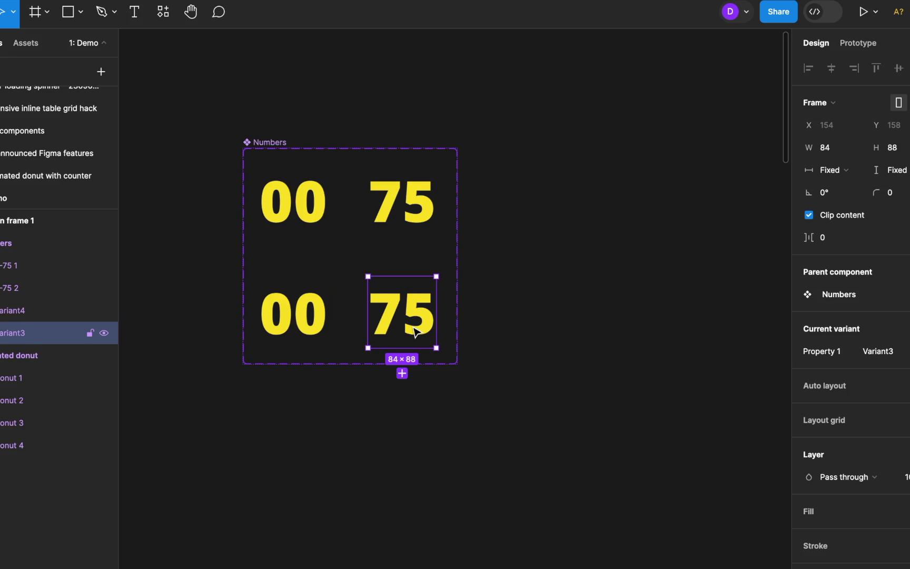
key("Left")
- Move the delay interaction from the lower 00 onto the lower 75, targeting the lower 00
left_click(543, 309)
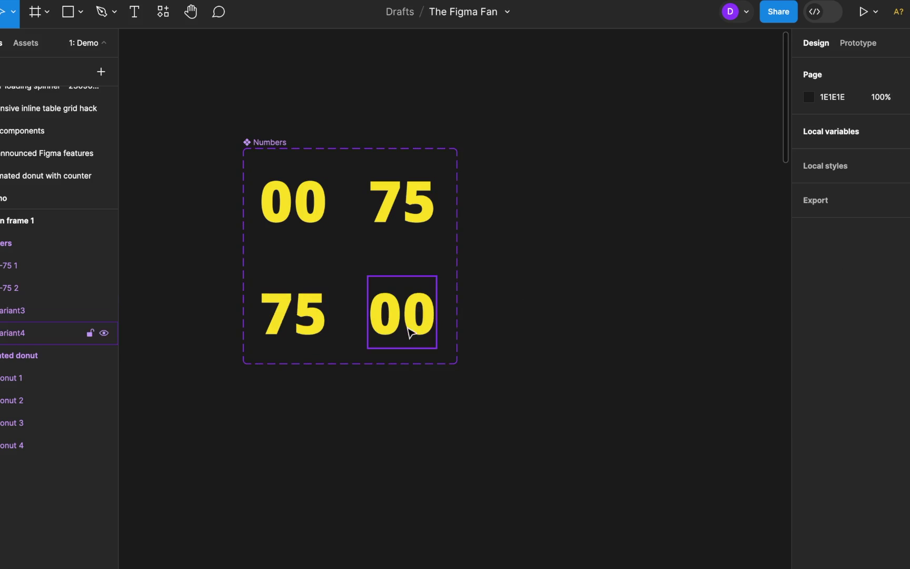
left_click(864, 44)
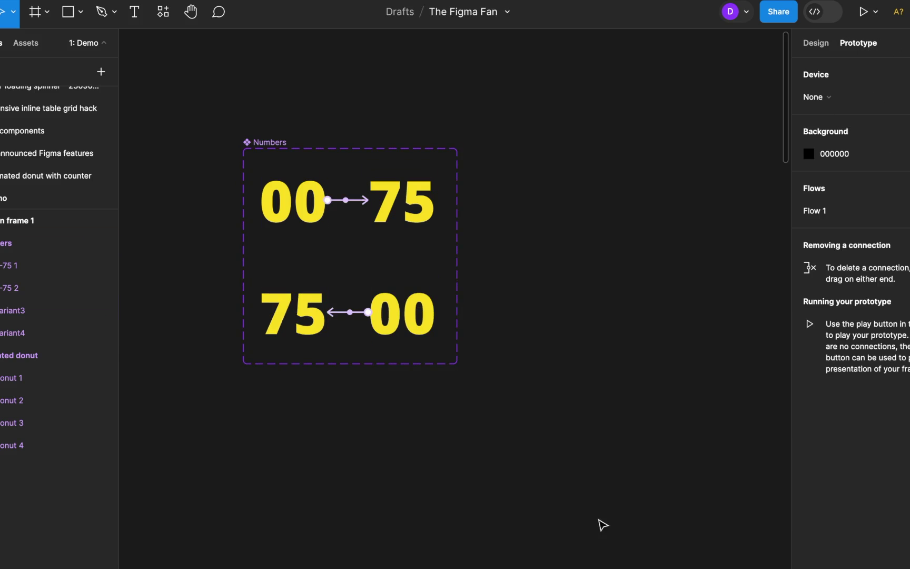
left_click(351, 313)
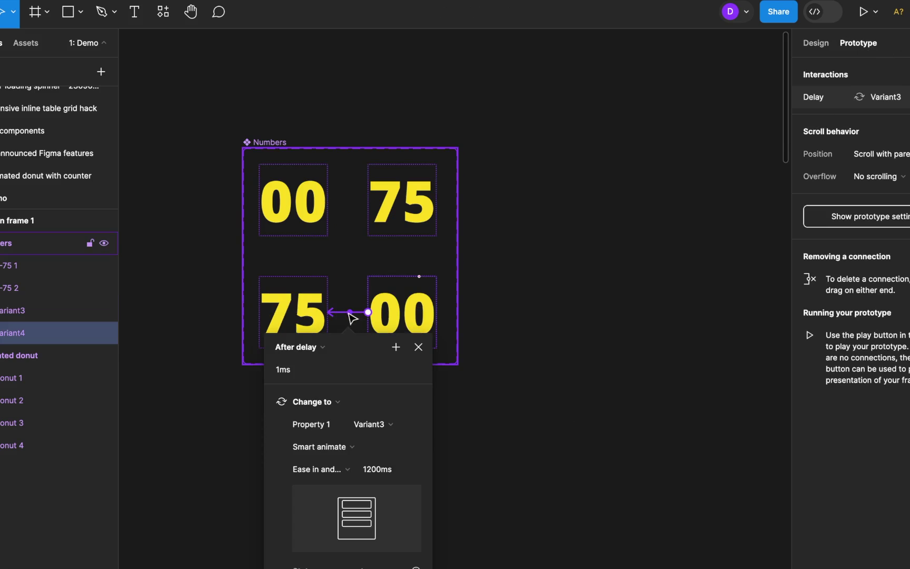
left_click(796, 100)
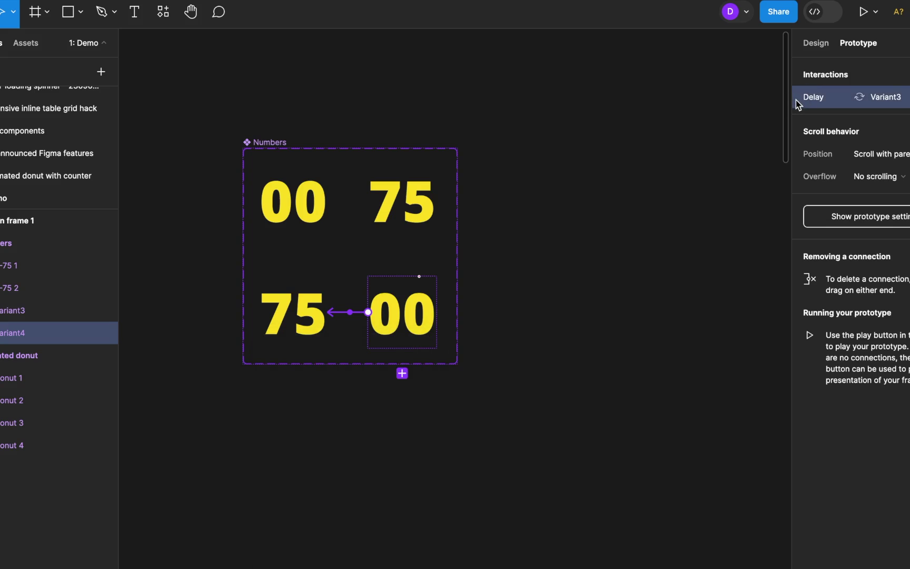
key("super+x")
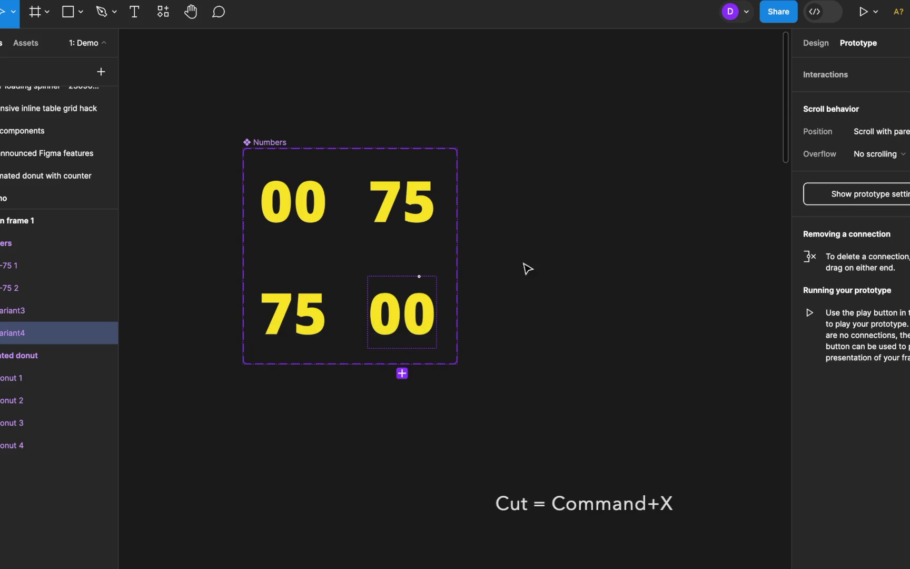
left_click(305, 318)
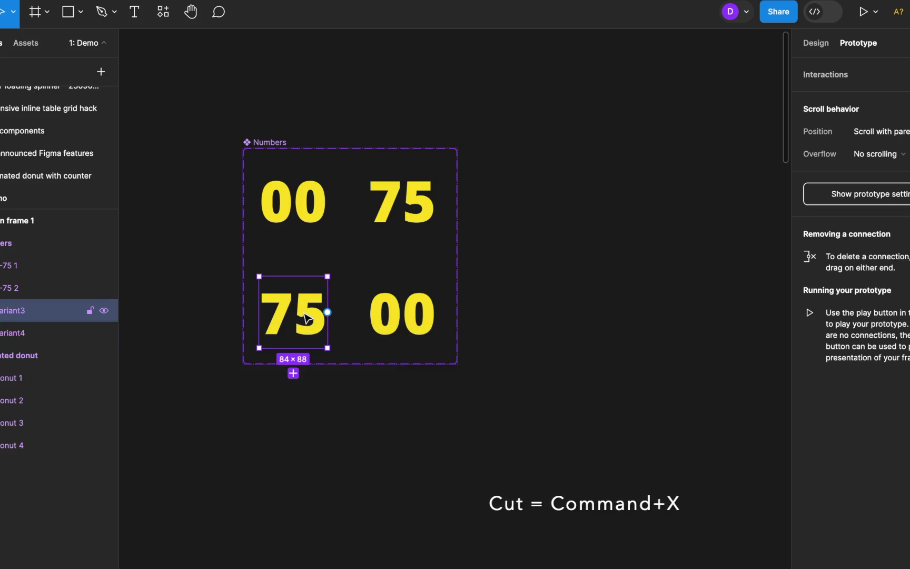
key("super+v")
left_click_drag(338, 315, 400, 316)
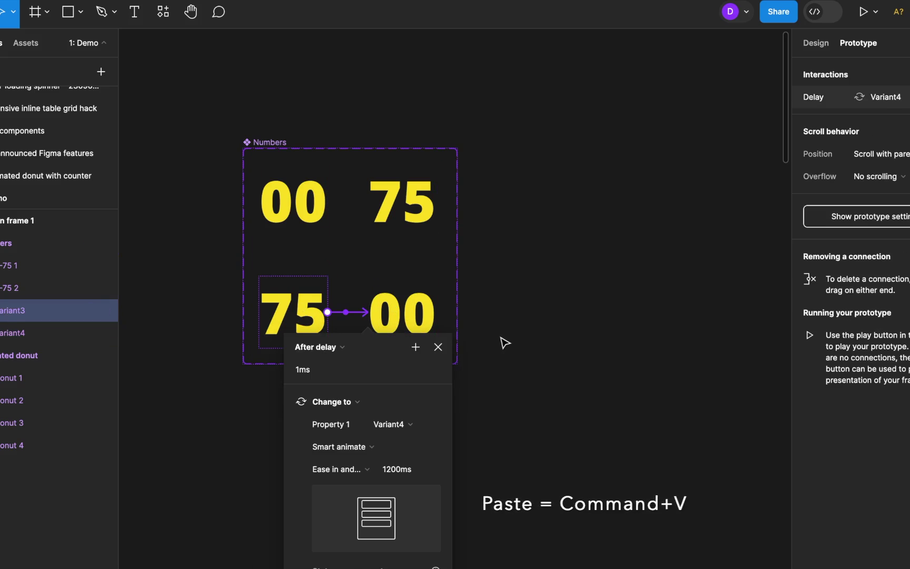
left_click(522, 312)
- Draw a new empty frame to the right of the Numbers set
scroll(519, 313, "down", 3)
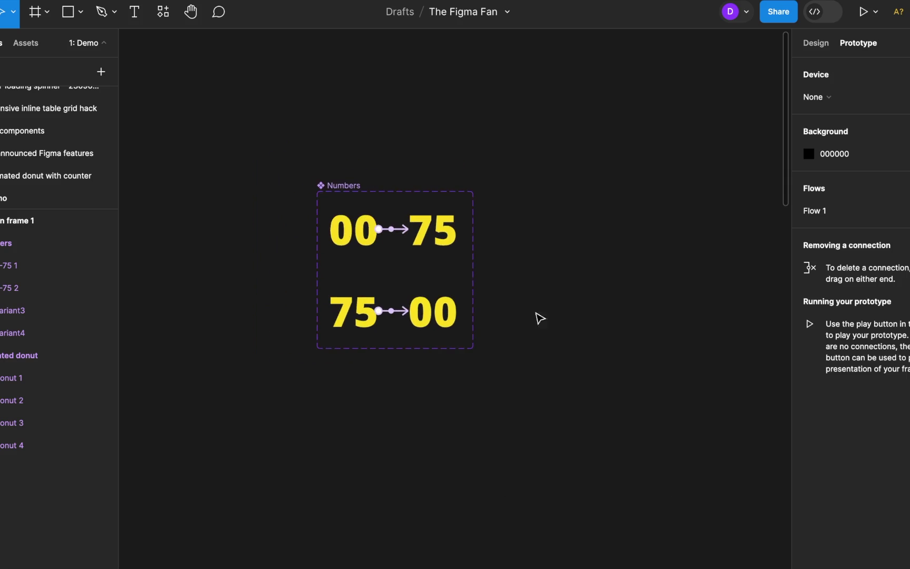
left_click_drag(457, 301, 411, 306)
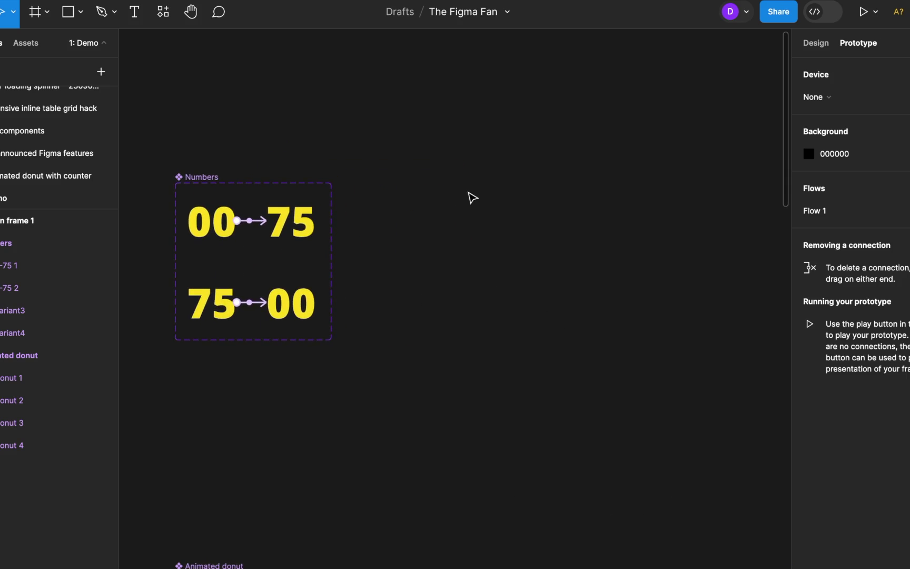
key("f")
left_click_drag(425, 211, 533, 319)
- Place a 75 Numbers instance inside Frame 2
left_click(635, 332)
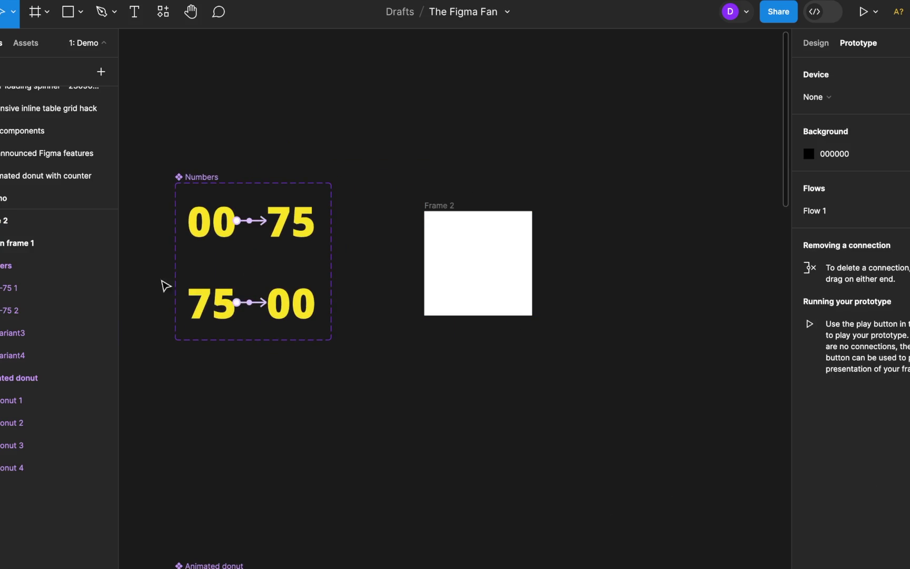
left_click(222, 313)
left_click_drag(221, 311, 490, 272)
- Make Frame 2 the start of Flow 2, preview and replay it, then close the preview
left_click(580, 262)
left_click(459, 212)
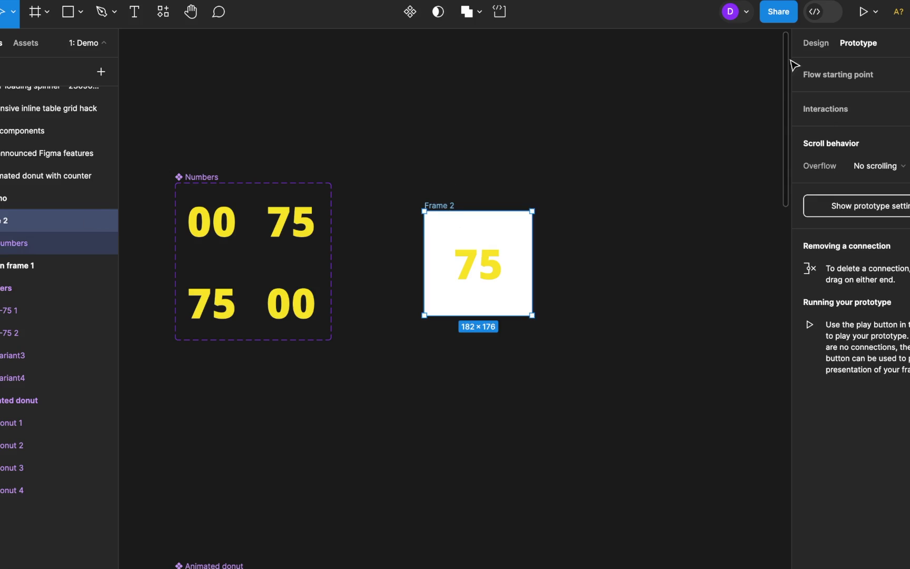
left_click(416, 220)
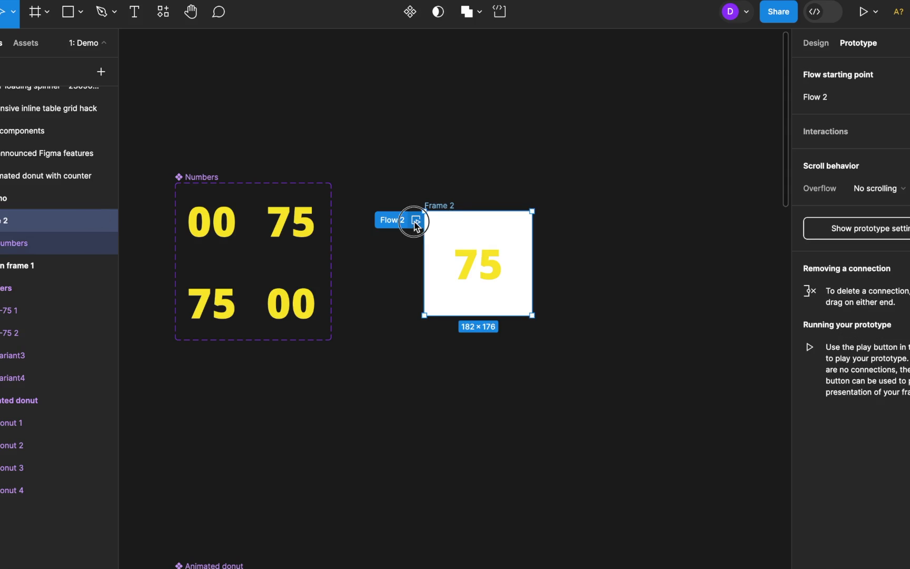
left_click(416, 220)
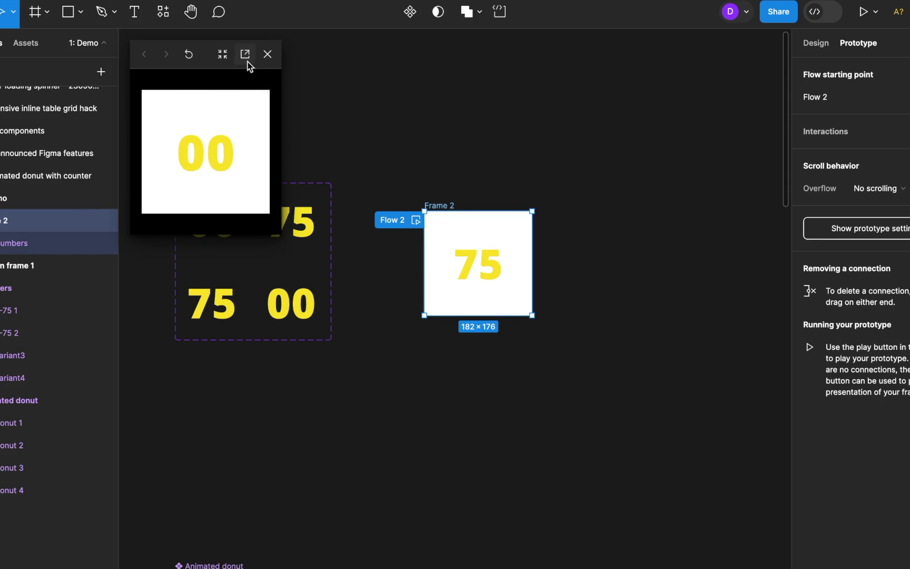
left_click(187, 55)
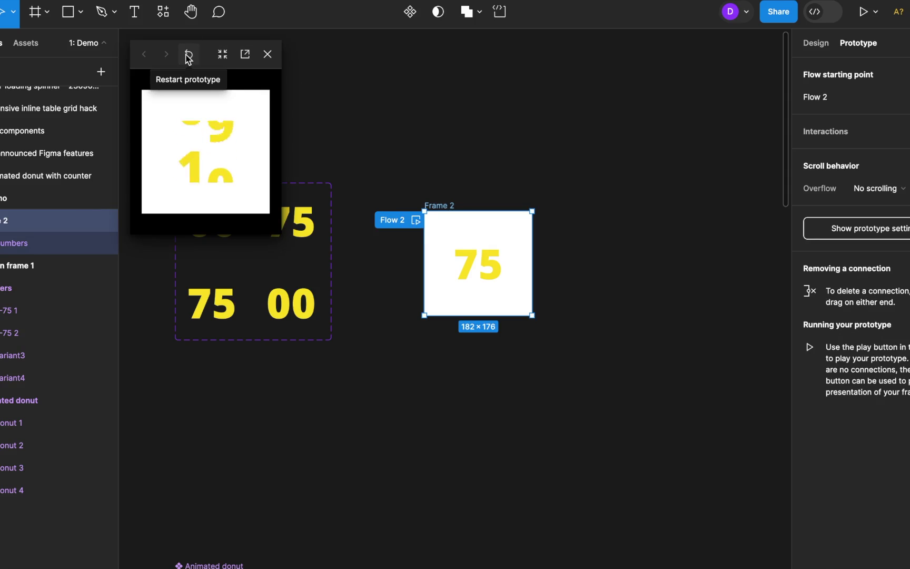
left_click(267, 55)
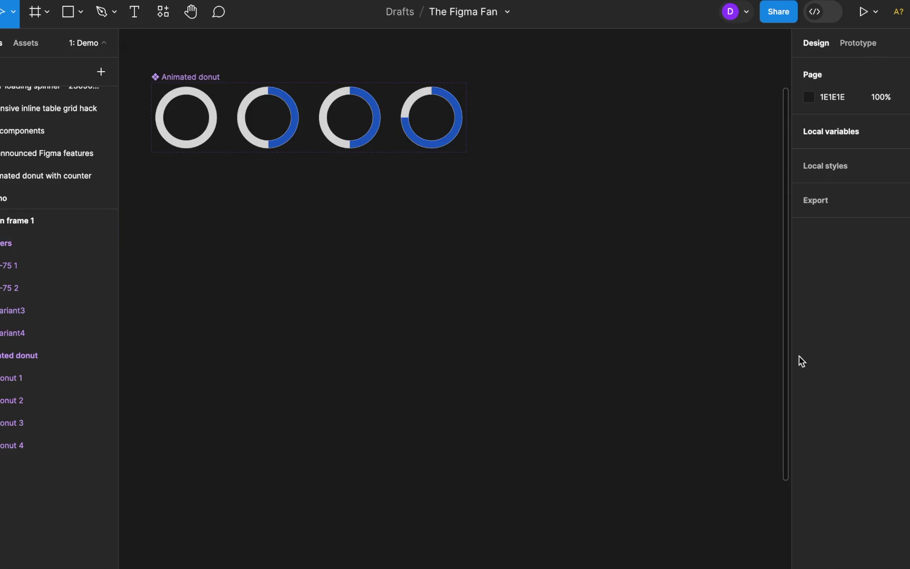
- Enable wrap on the Animated donut set and narrow it into two rows of four
left_click_drag(528, 203, 453, 131)
left_click(197, 80)
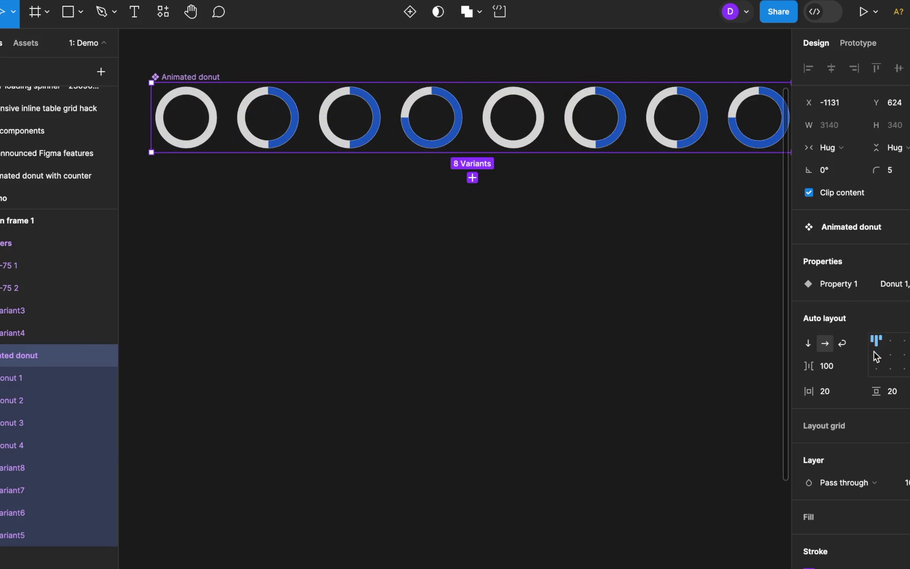
left_click(844, 347)
left_click_drag(705, 251, 685, 258)
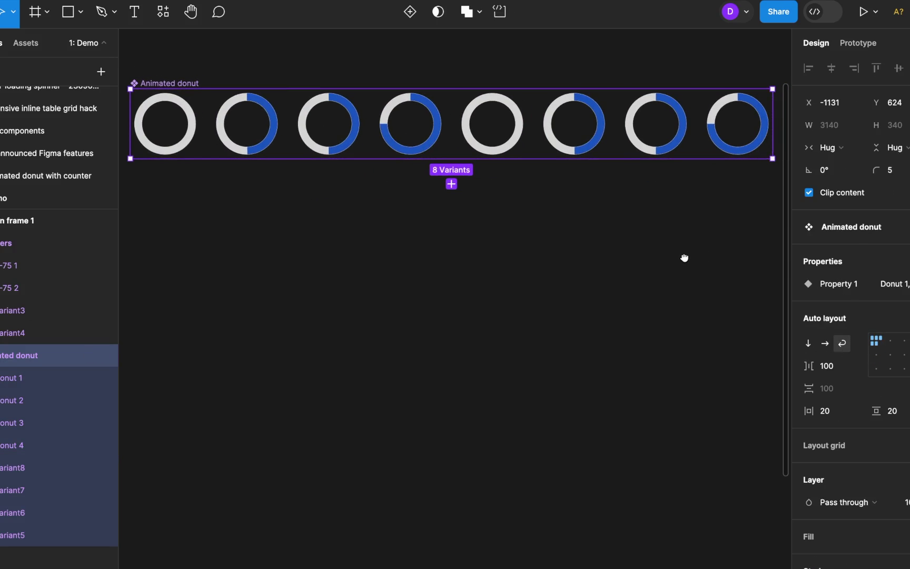
left_click_drag(772, 148, 489, 193)
left_click(355, 362)
left_click_drag(374, 361, 530, 361)
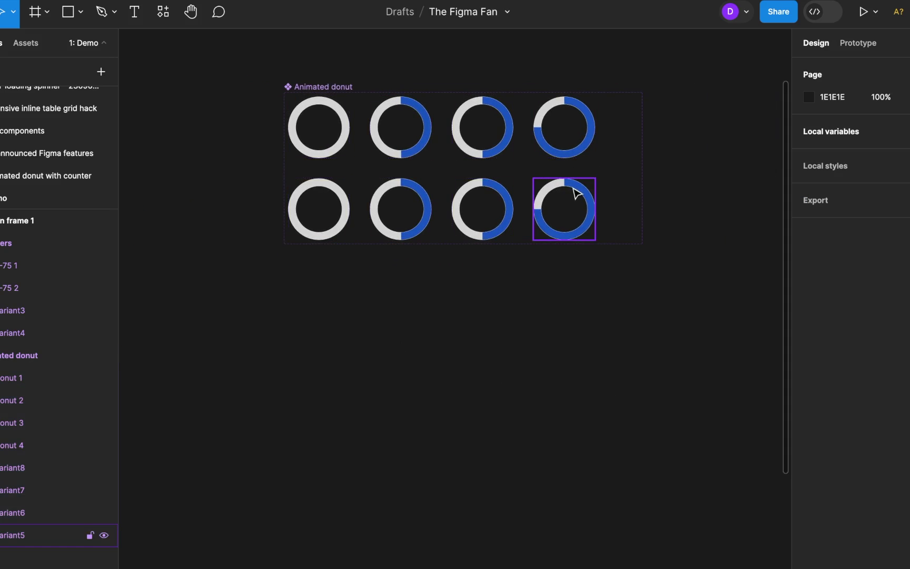
- Reorder the bottom-row donuts to Variant5, Variant6, Variant7, Variant8 from left to right
left_click(576, 193)
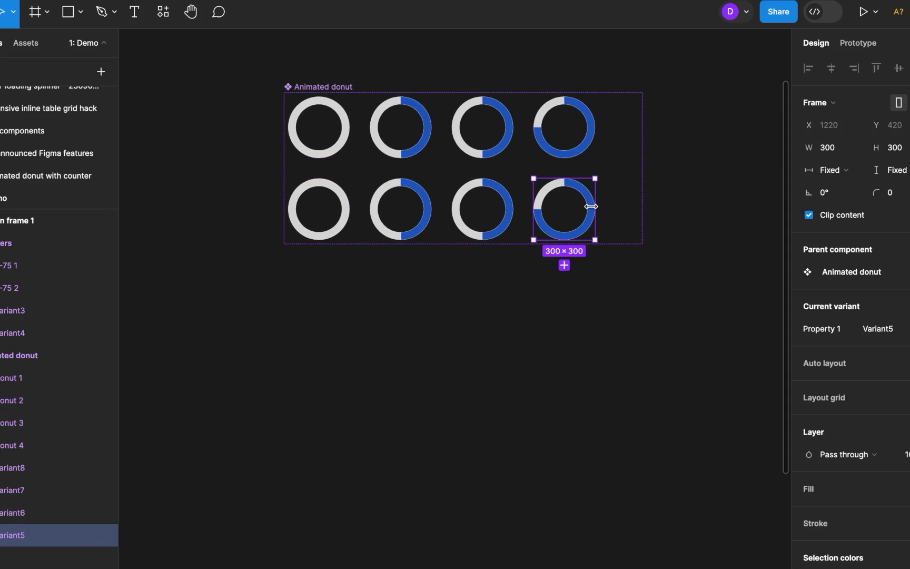
key("Left")
key("Left")
key("Left")
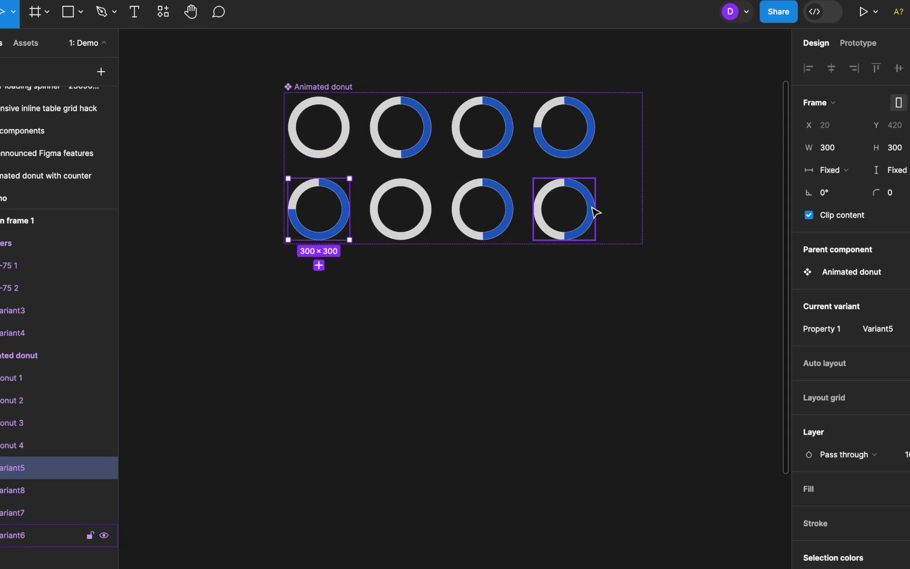
left_click(418, 235)
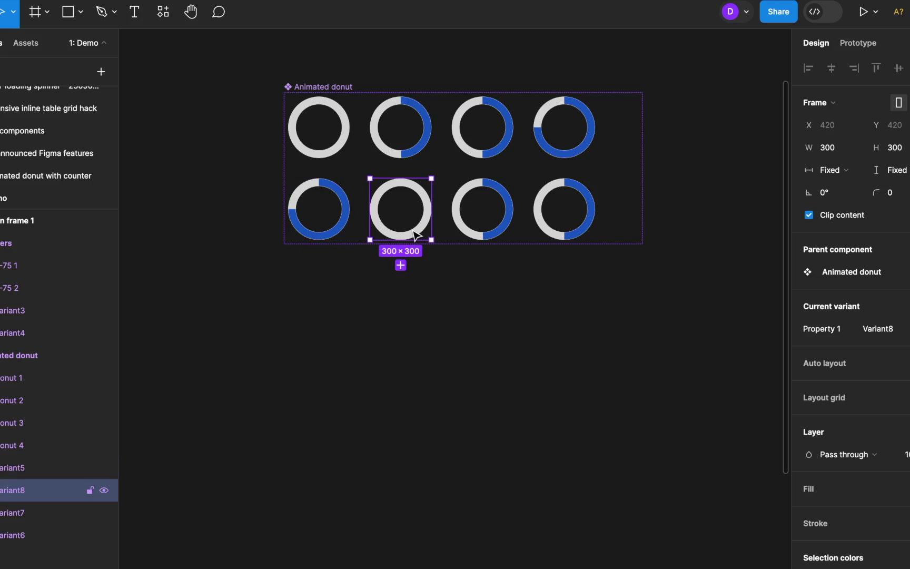
key("Right")
key("Right")
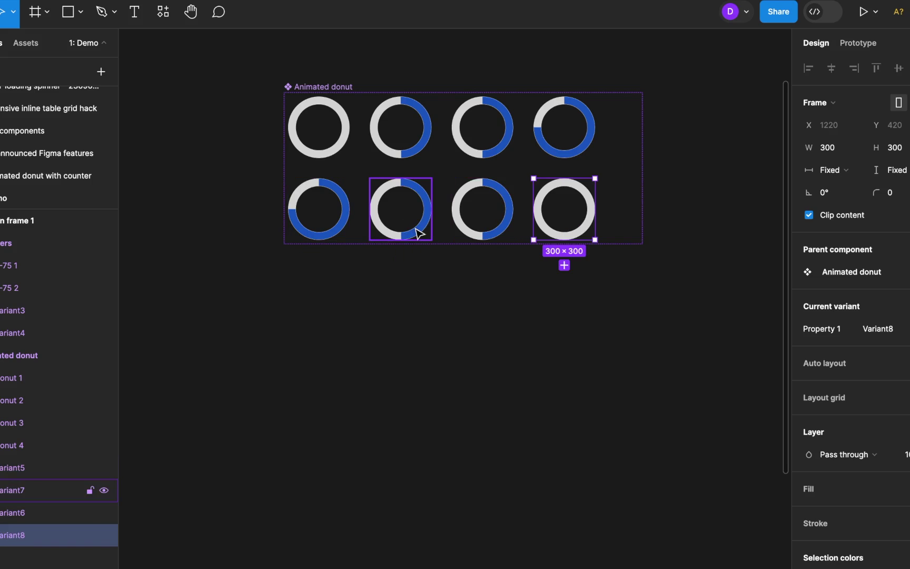
left_click(475, 192)
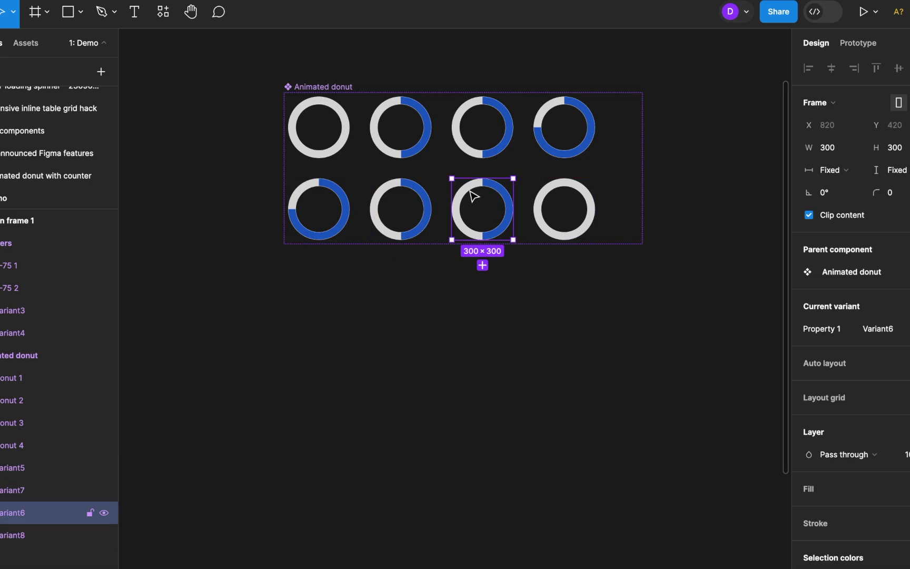
key("Left")
scroll(474, 120, "up", 3)
scroll(474, 121, "up", 1)
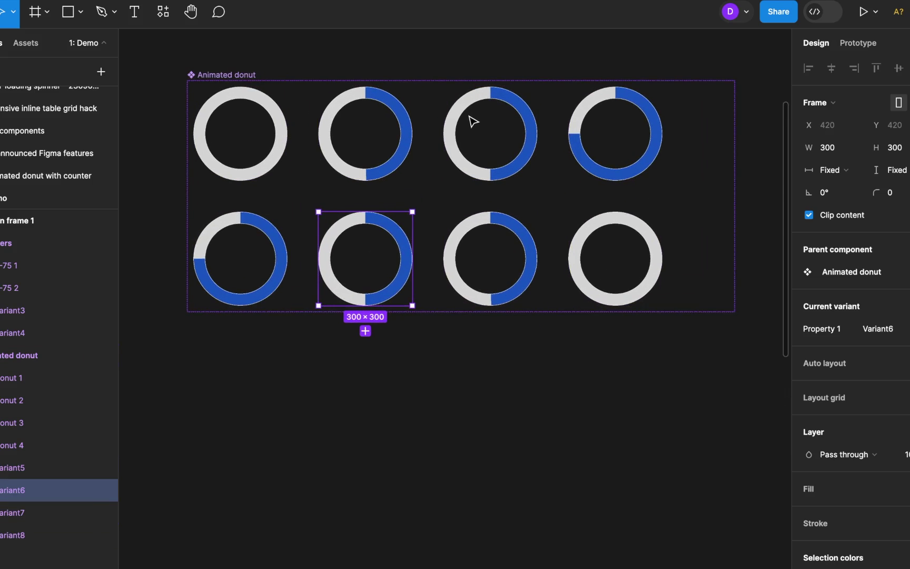
- Move Variant6's backward interaction onto Variant5 and point it forward at Variant6
left_click(464, 336)
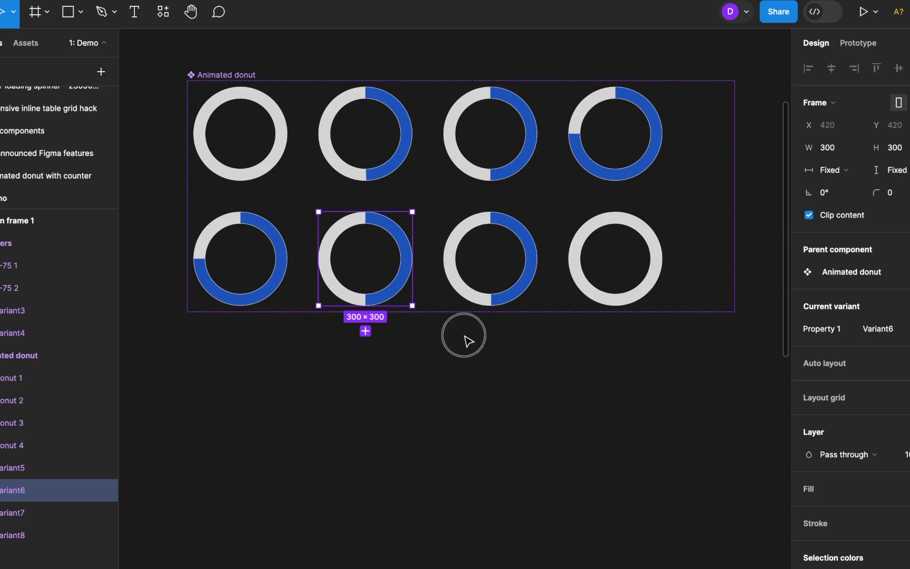
left_click(862, 48)
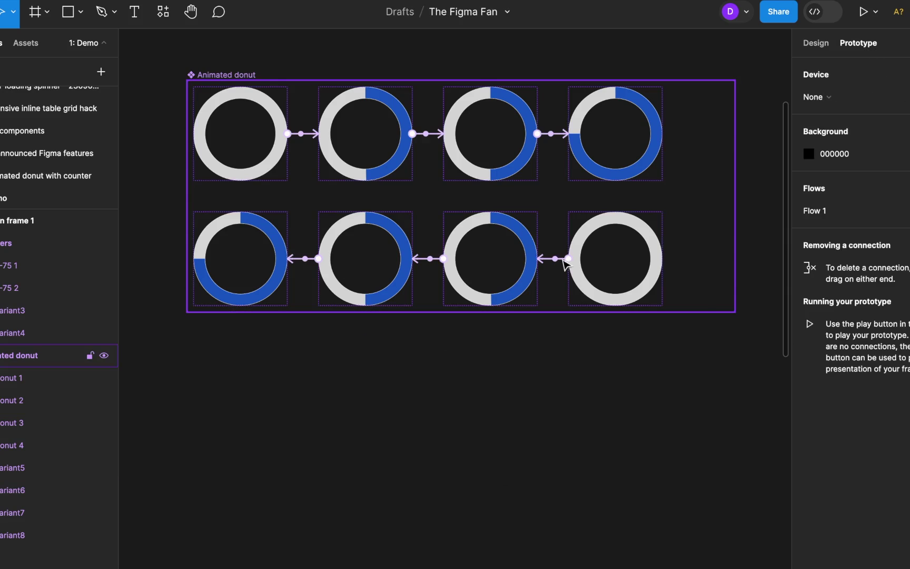
left_click(306, 258)
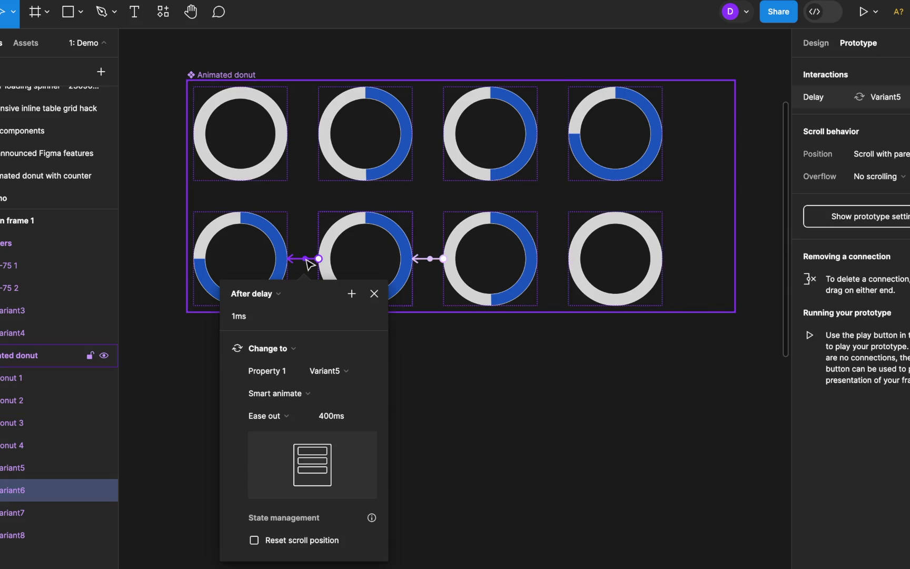
left_click(798, 102)
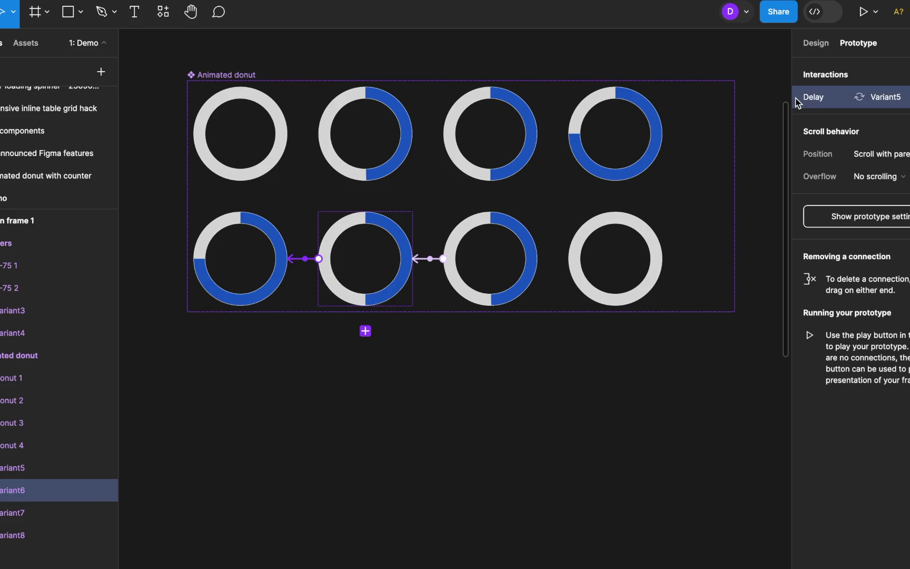
key("super+x")
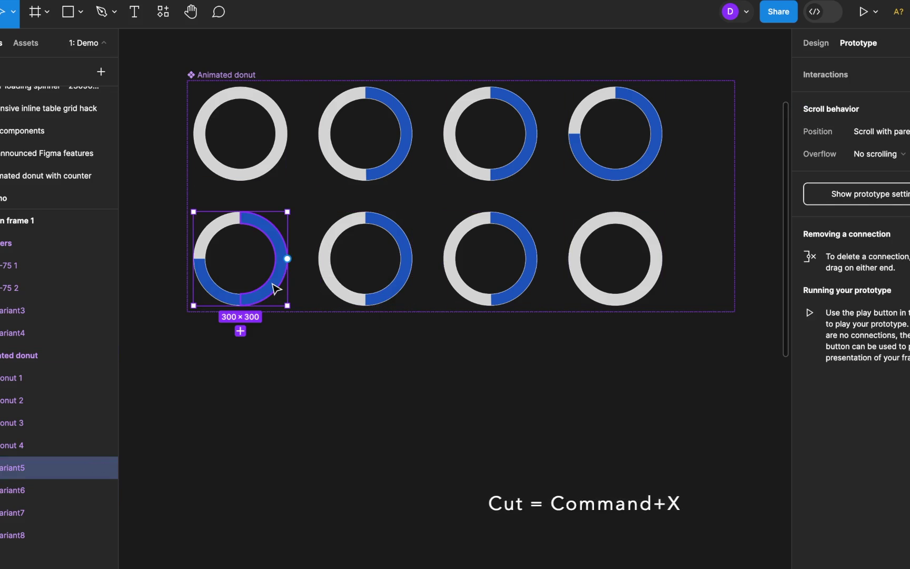
key("super+v")
left_click_drag(305, 266, 335, 258)
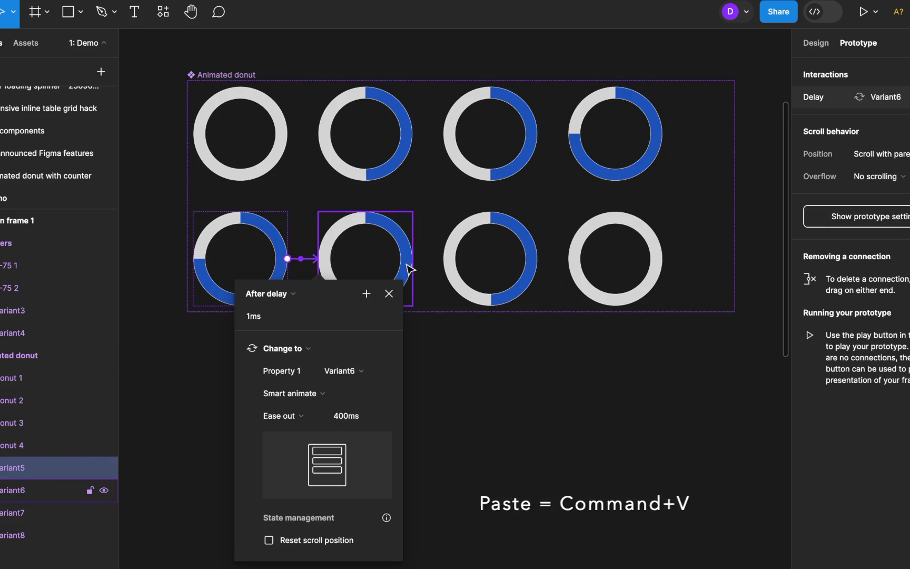
left_click(411, 266)
- Replace the Variant7→Variant6 interaction with a forward link from Variant6 to Variant7
left_click(426, 258)
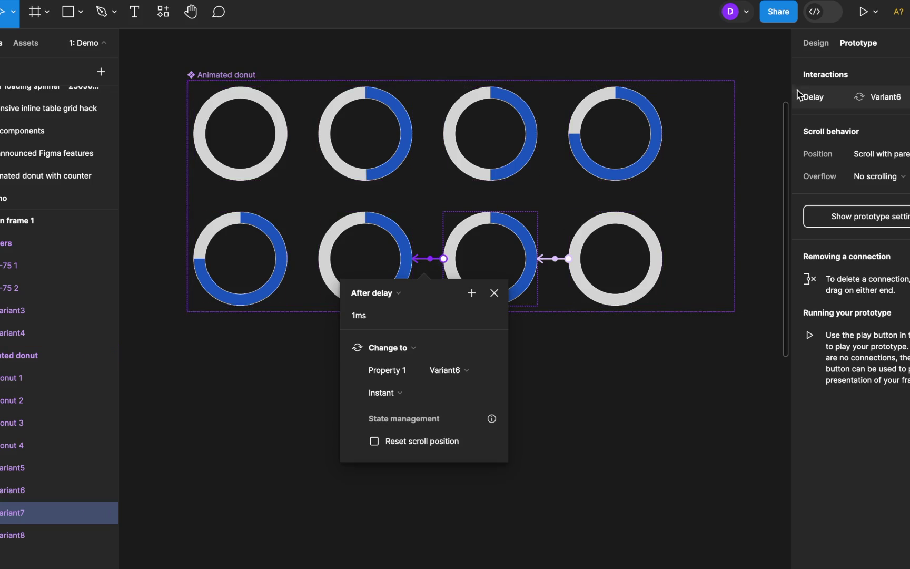
left_click(797, 100)
key("Delete")
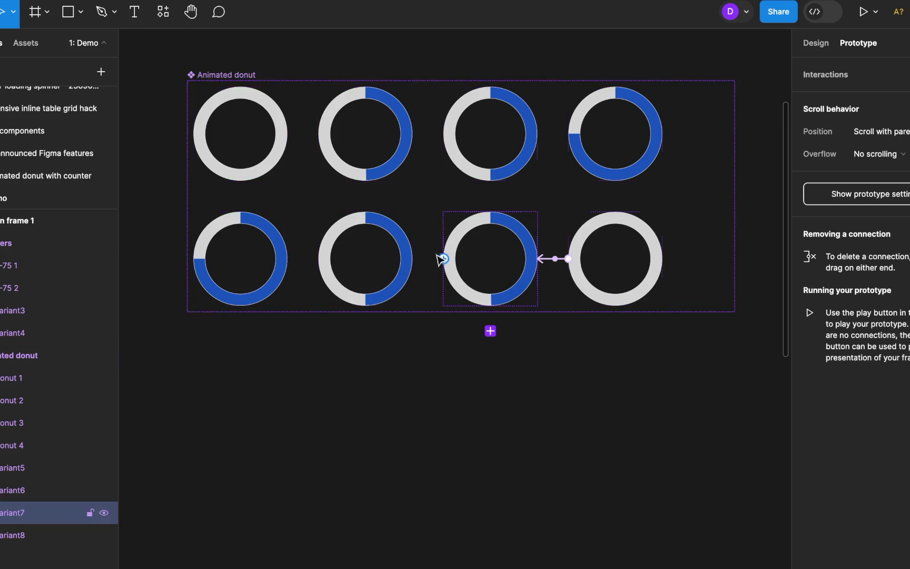
left_click(411, 263)
left_click_drag(412, 259, 461, 264)
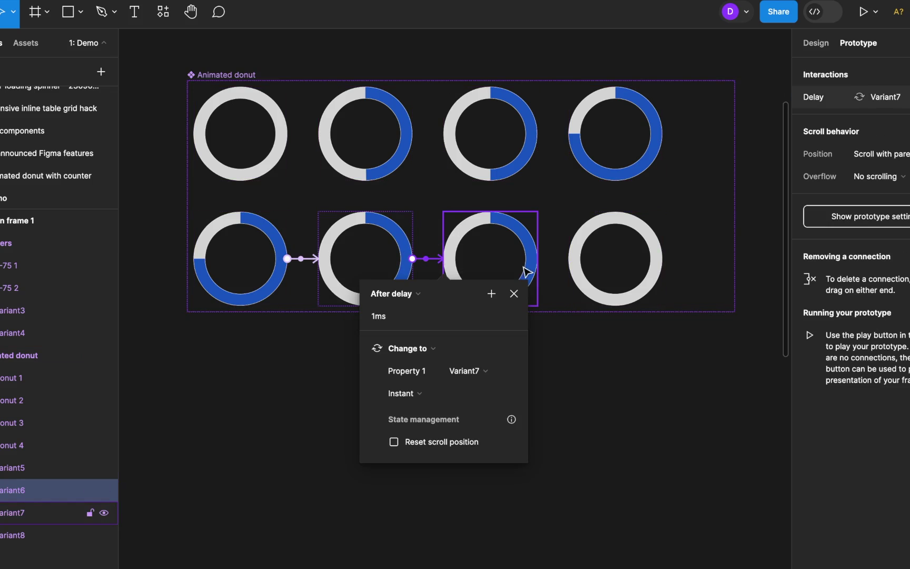
left_click(536, 265)
- Replace the Variant8→Variant7 interaction with a forward link from Variant7 to Variant8
left_click(551, 259)
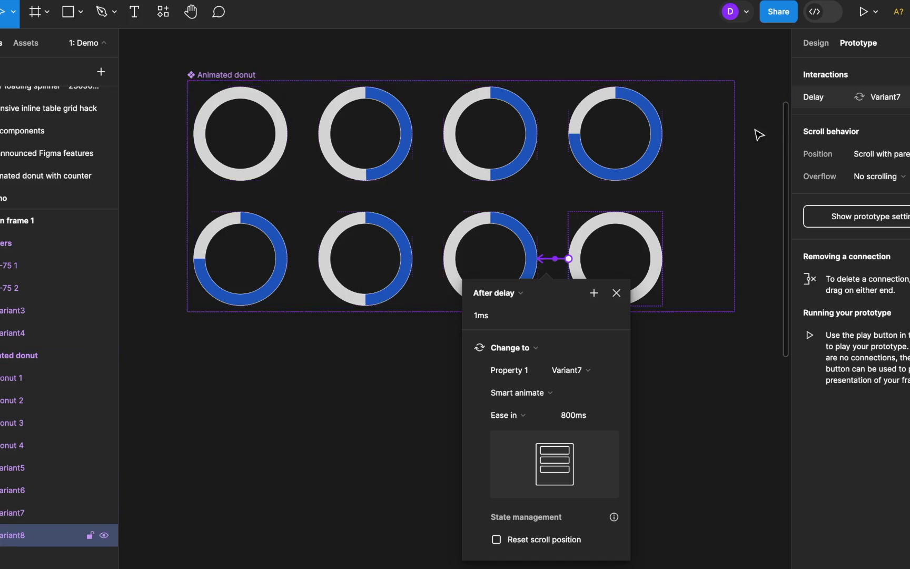
left_click(795, 100)
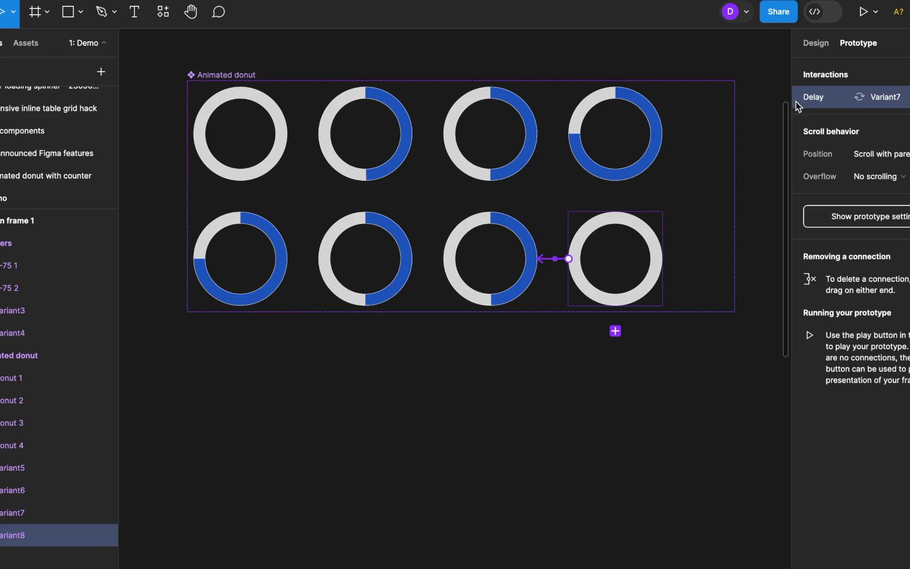
key("Delete")
left_click(534, 257)
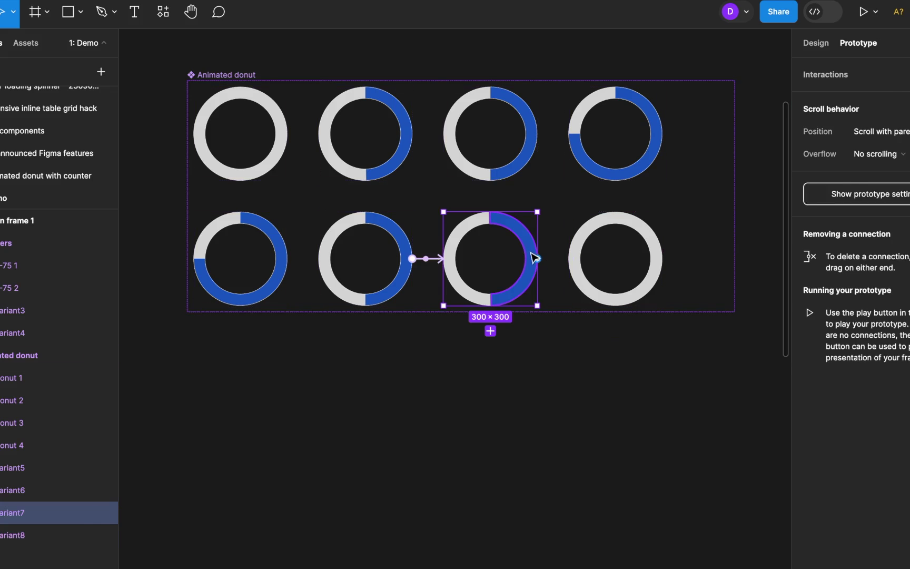
left_click_drag(538, 269, 617, 257)
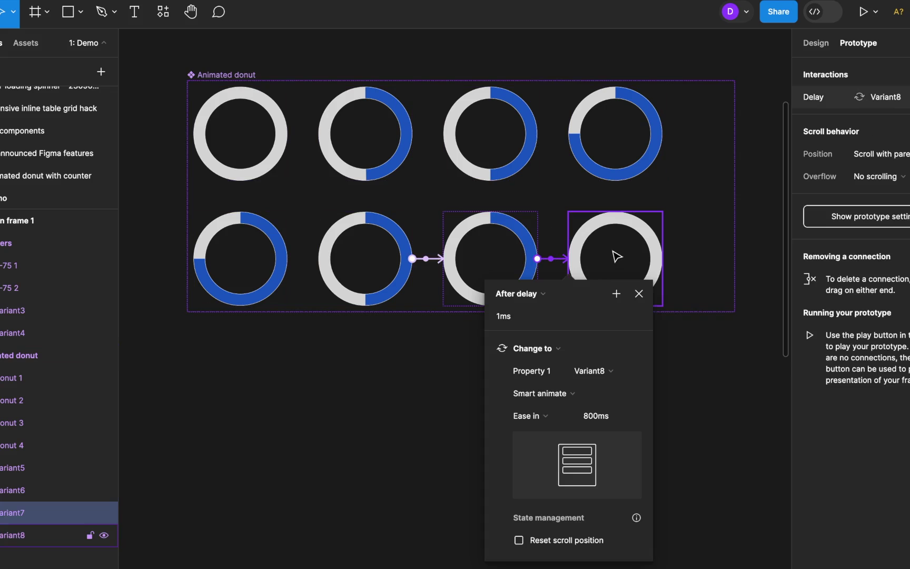
left_click(308, 374)
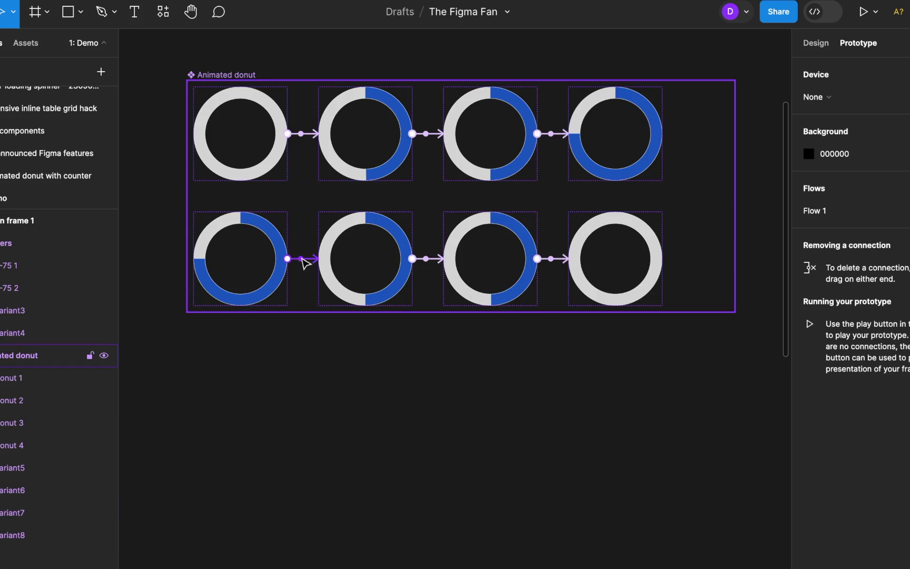
- Set Ease in on the Variant5→Variant6 transition and Ease out on Variant7→Variant8
left_click(305, 260)
left_click(275, 413)
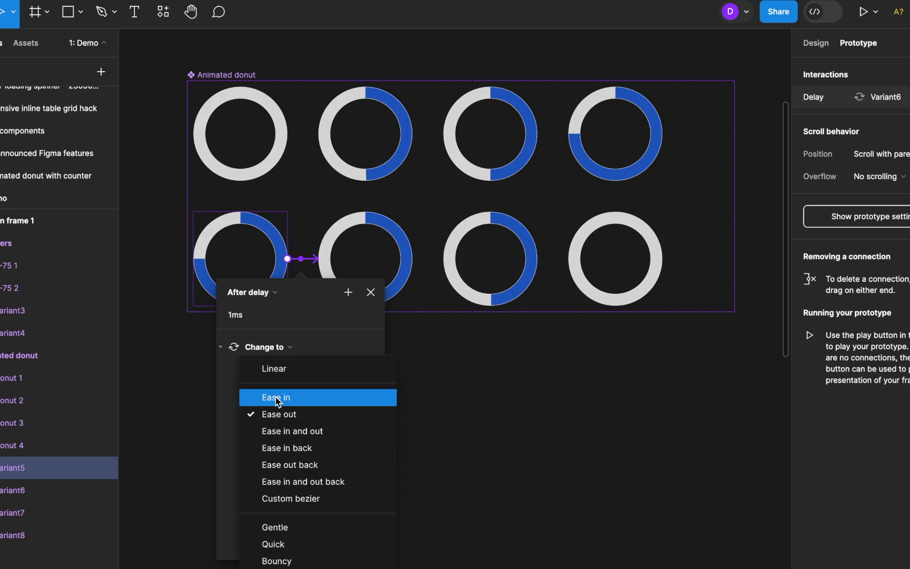
left_click(277, 400)
left_click(529, 270)
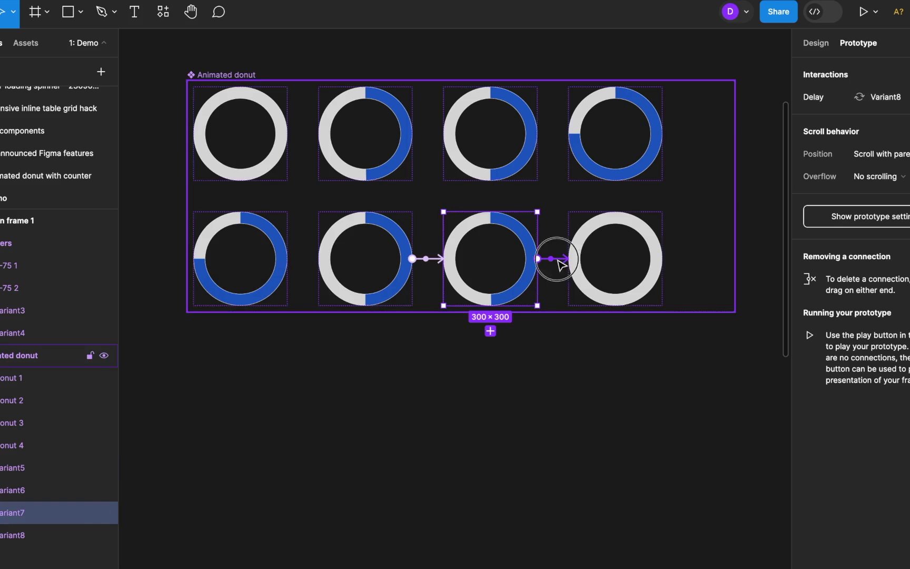
left_click(557, 259)
left_click(515, 416)
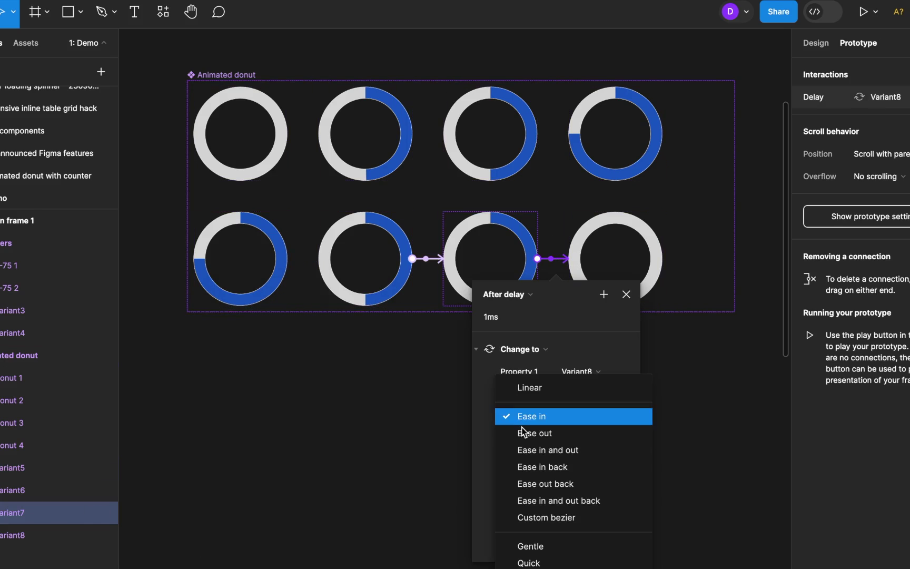
left_click(528, 433)
left_click(379, 396)
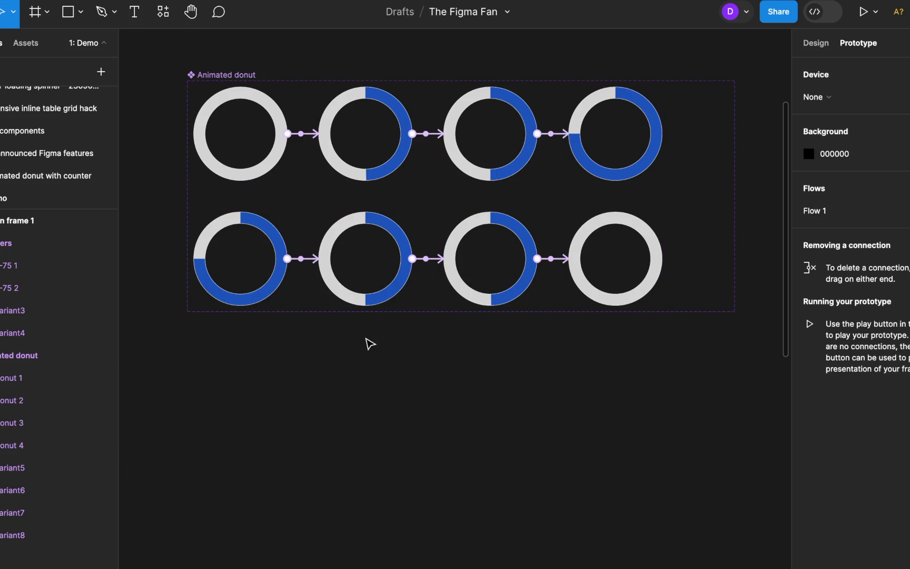
- Draw a new test frame, Frame 2, below the donut set
key("f")
mouse_move(369, 357)
left_mouse_down()
mouse_move(552, 520)
mouse_move(563, 463)
left_mouse_up()
left_click(579, 429)
- Place an instance of the Variant5 donut inside Frame 2
left_click(264, 284)
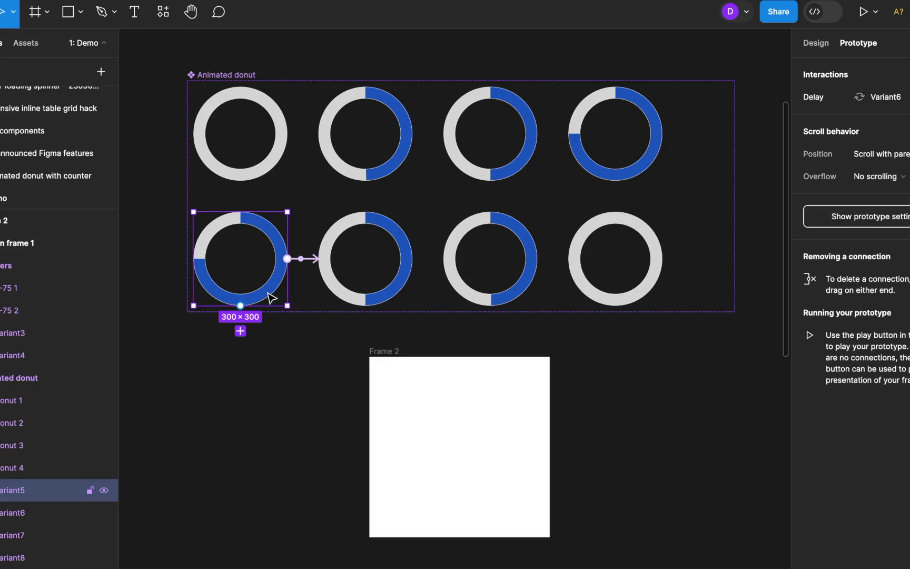
left_click_drag(266, 289, 488, 482)
left_click(606, 433)
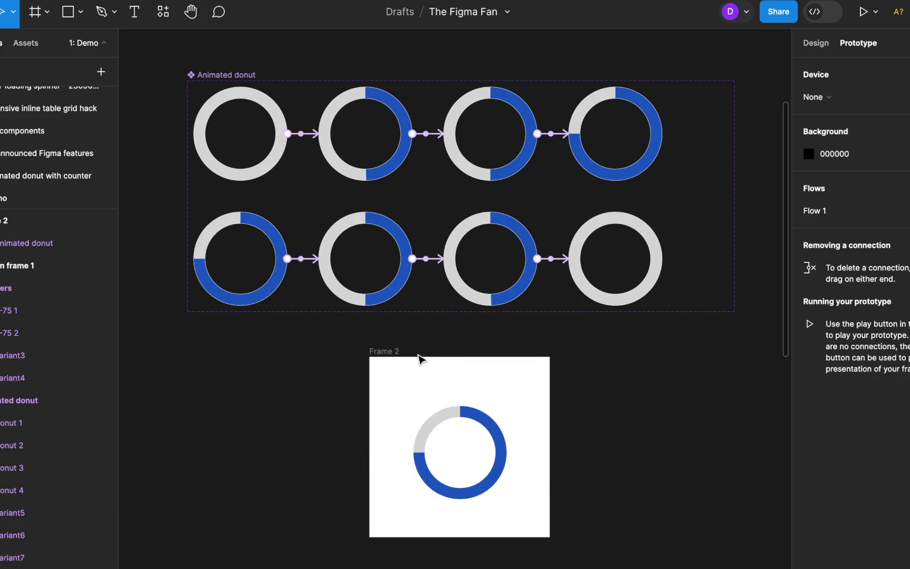
- Make Frame 2 the Flow 2 starting point, then play, restart and close its preview
left_click(392, 359)
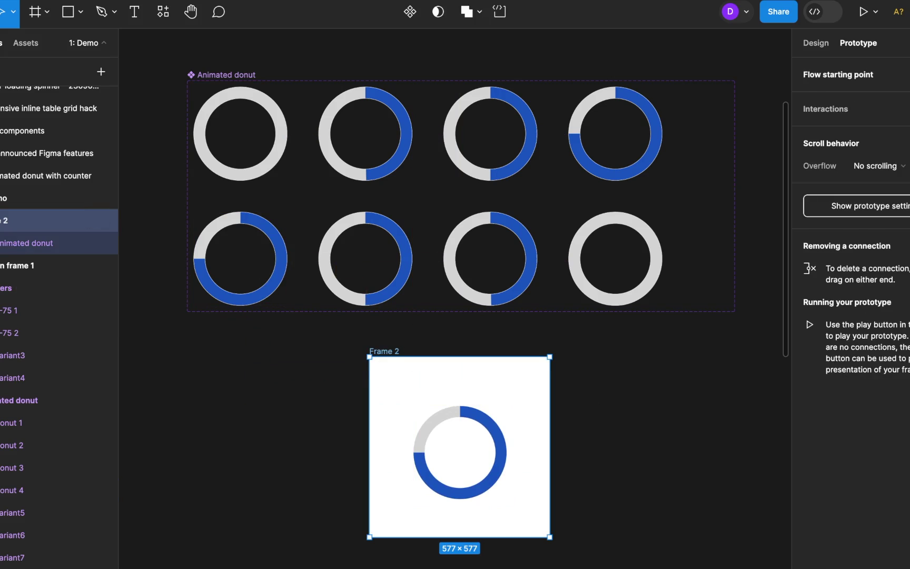
left_click(905, 75)
left_click(361, 367)
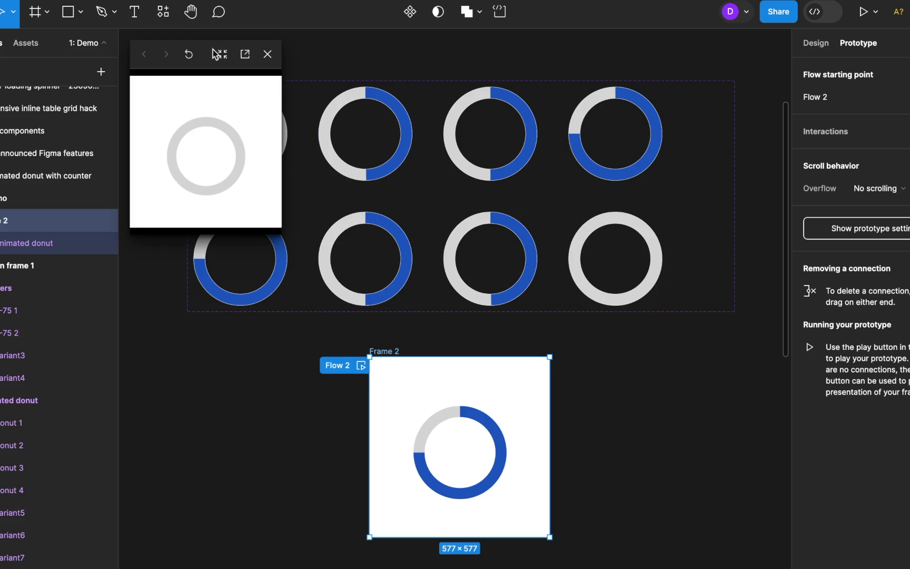
left_click(190, 57)
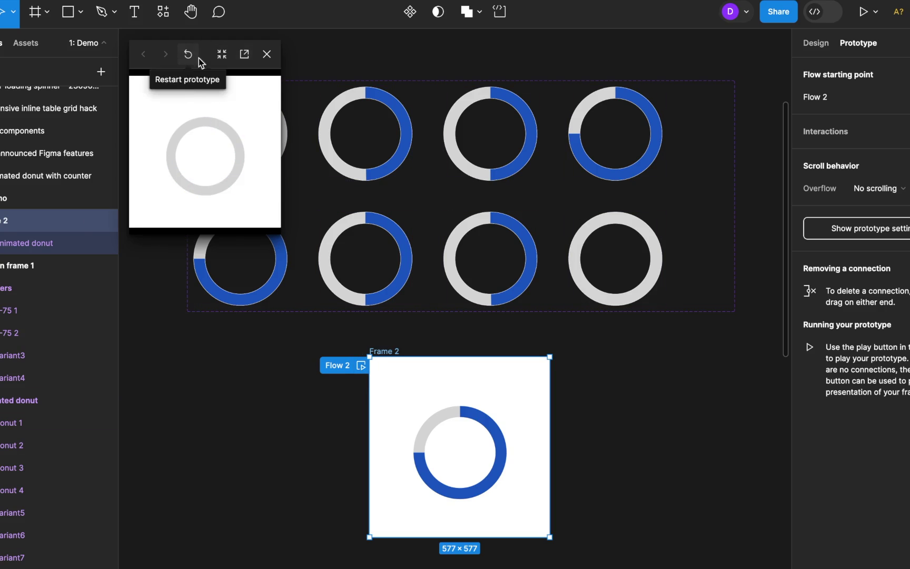
left_click(266, 54)
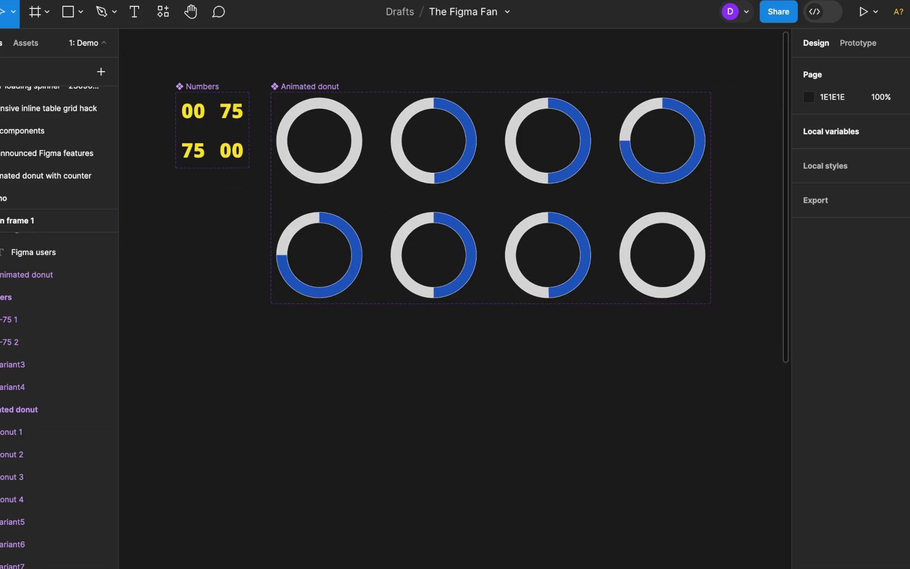
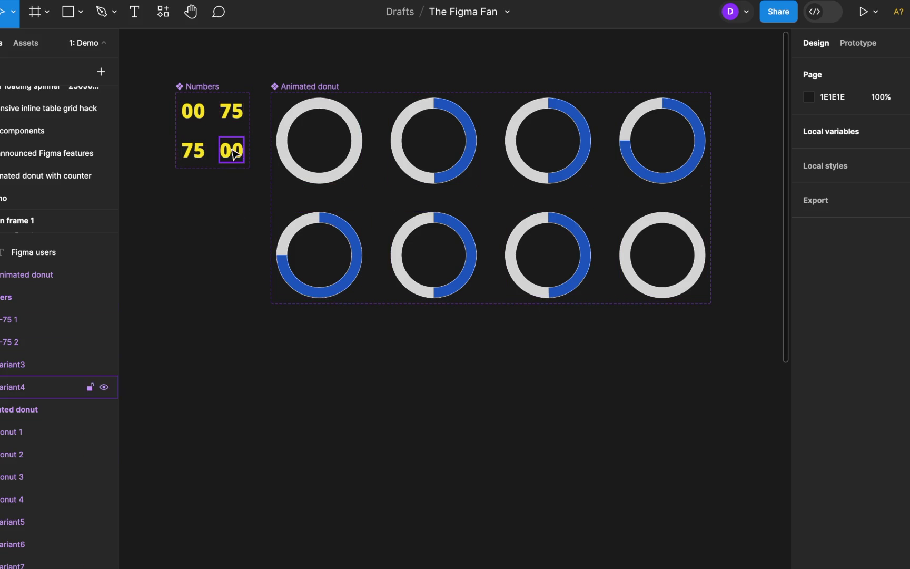
- Batch-rename the lower 75 and 00 Numbers variants to Property 1=75-0 1 and 75-0 2
left_click(199, 155)
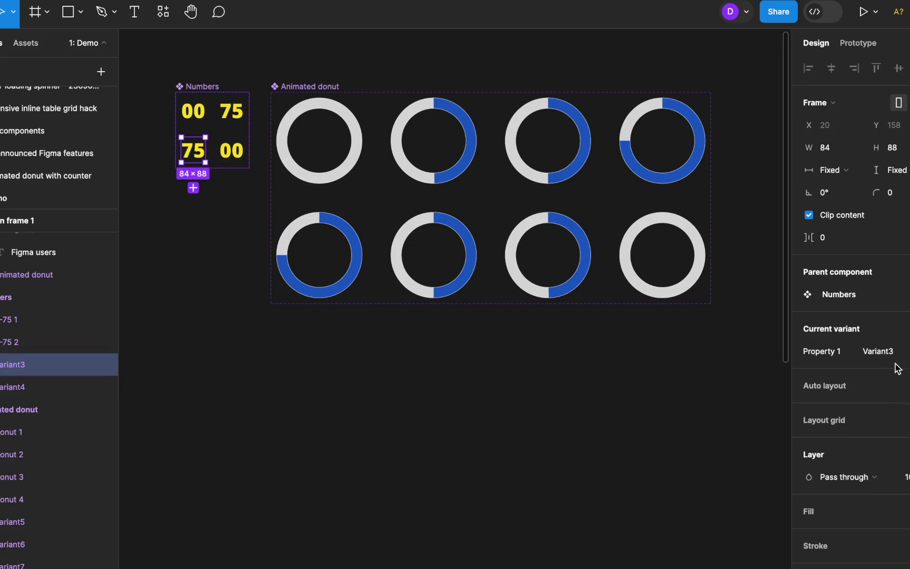
left_click(240, 158)
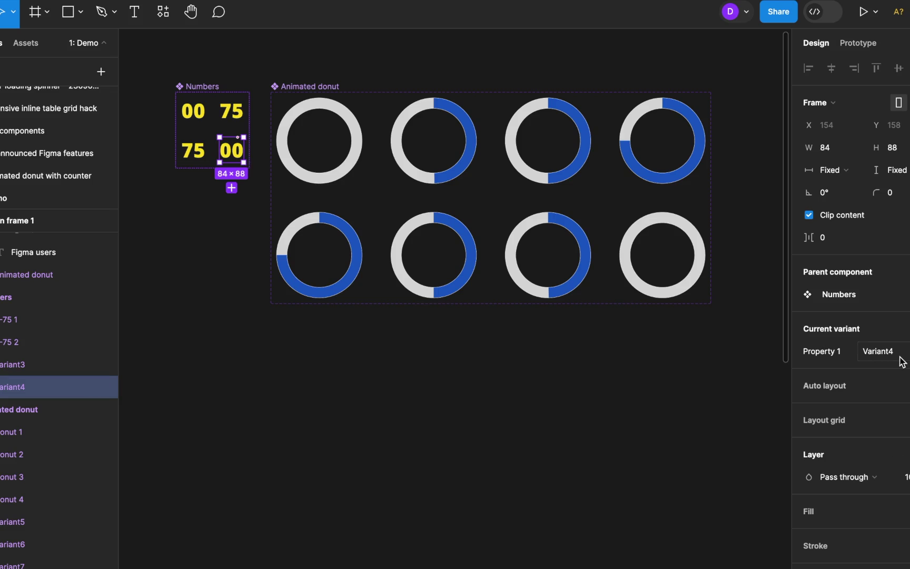
left_click(243, 215)
left_click(207, 161)
left_click_drag(260, 193, 164, 132)
key("super+r")
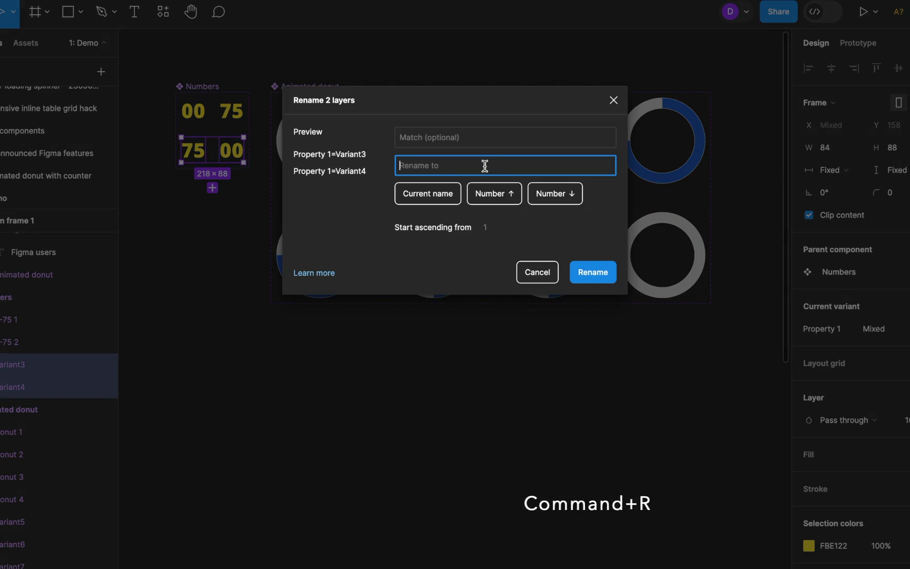
type("Property 1=75")
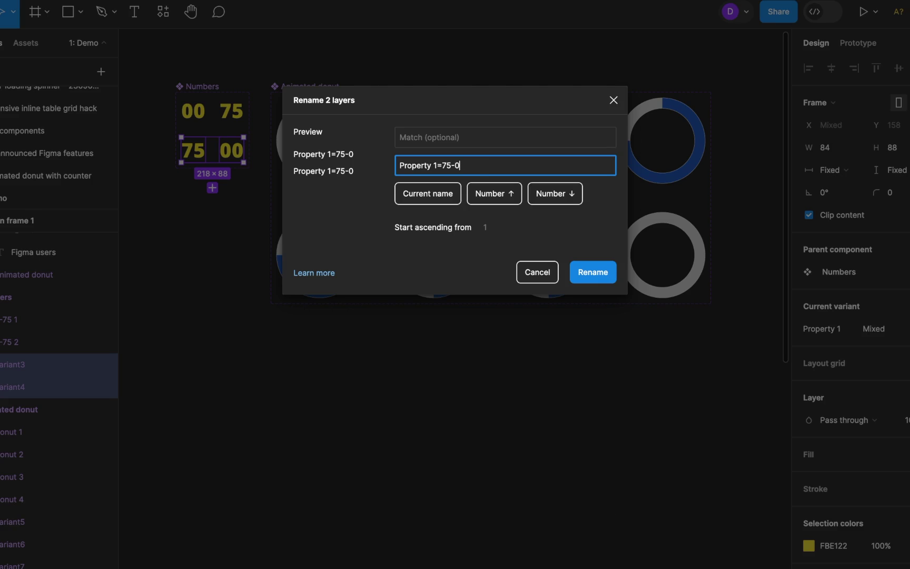
type("-0")
left_click(503, 198)
key("BackSpace")
left_click(585, 272)
- Check that the two lower Numbers variants now show the 75-0 names
left_click(206, 177)
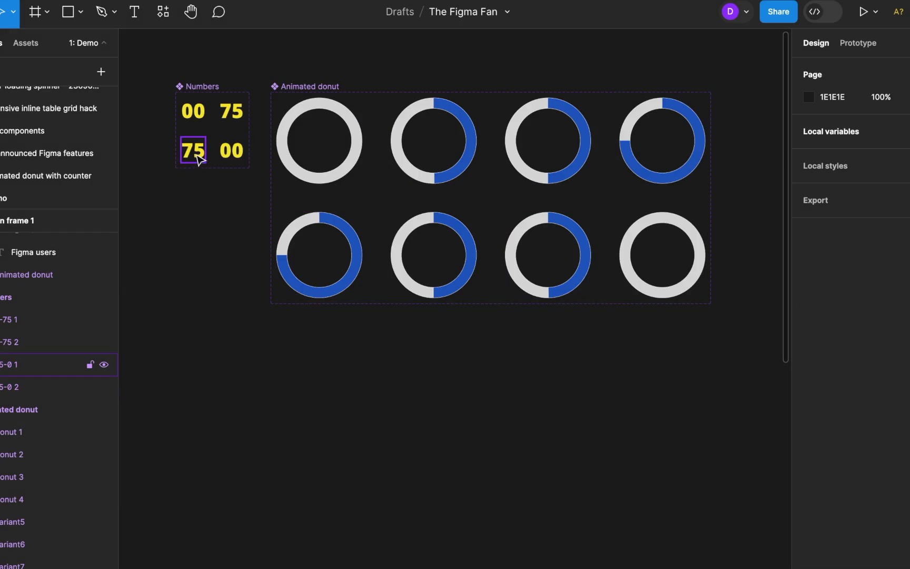
left_click(198, 156)
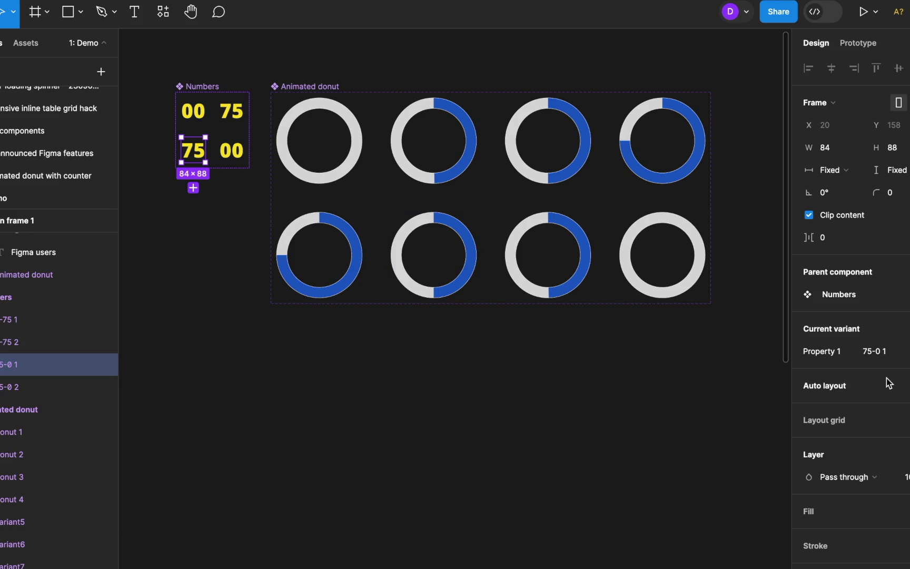
left_click(243, 157)
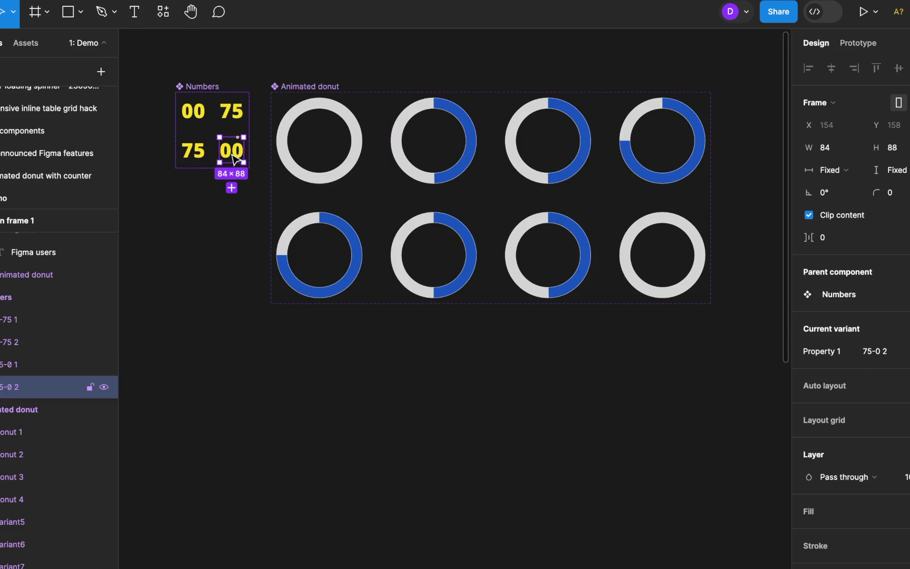
left_click(236, 389)
- Batch-rename the four bottom-row donut variants Property 1=reverse-donut 1 through 4
left_click_drag(748, 336, 254, 207)
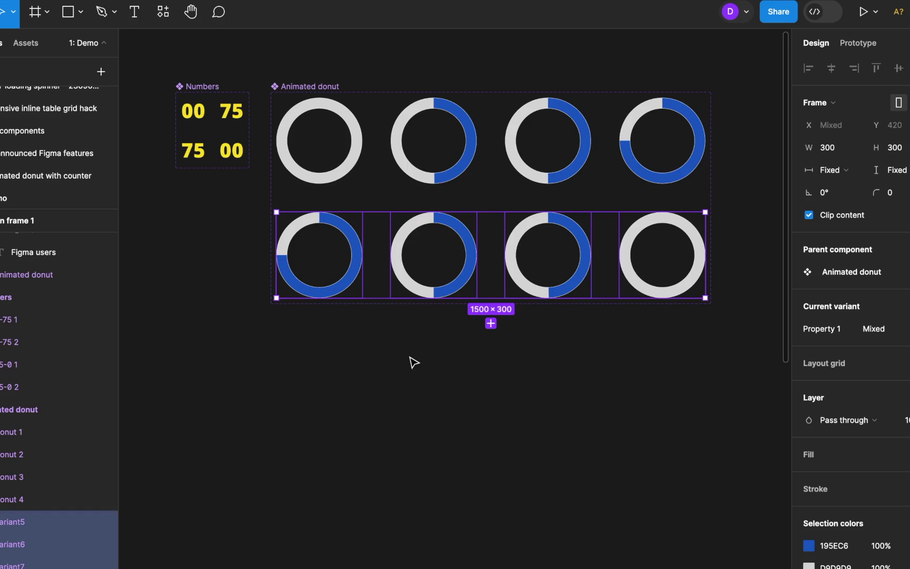
key("super+r")
type("Property 1=")
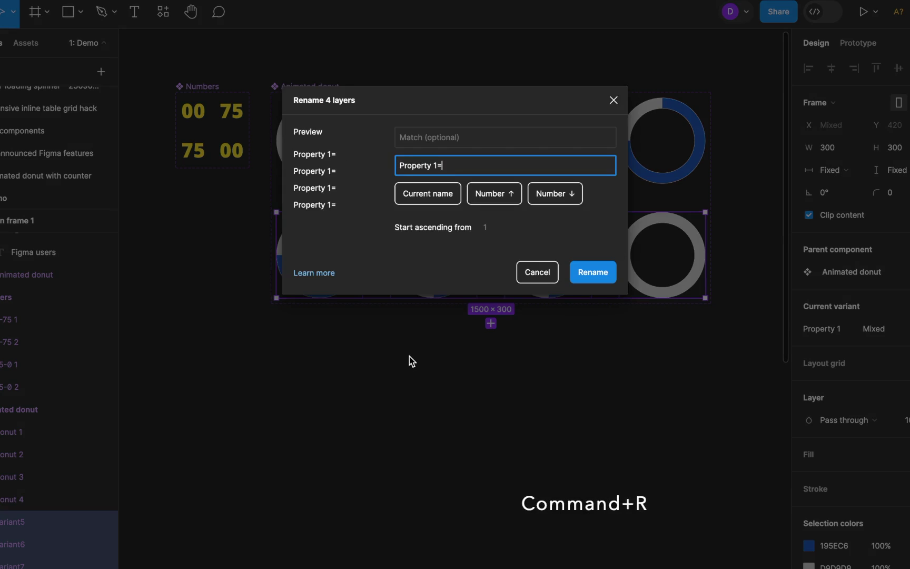
type("re")
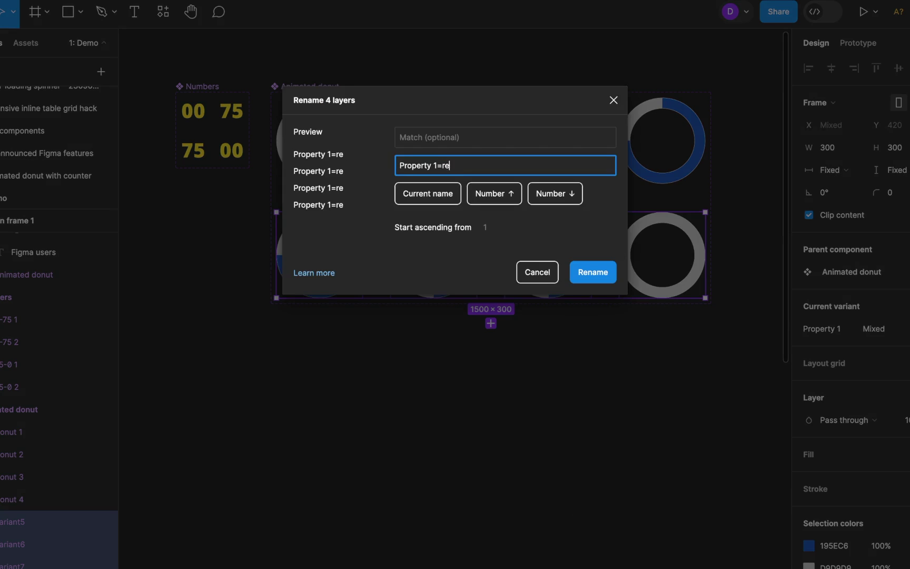
type("verse-donut")
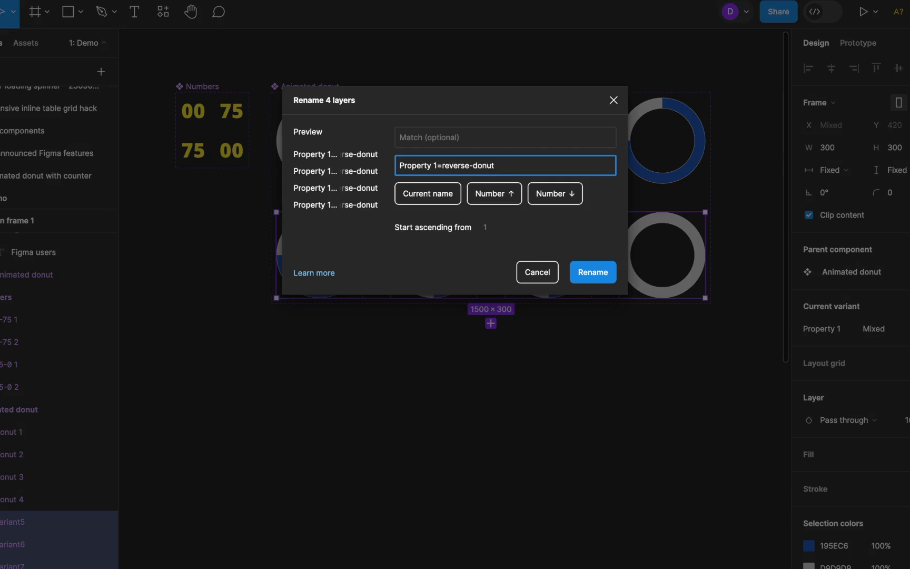
left_click(492, 193)
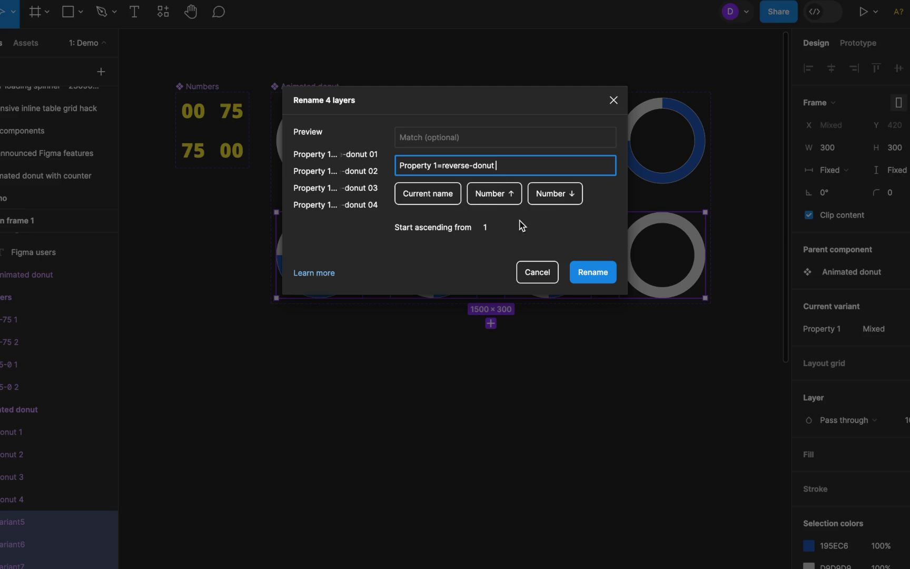
key("BackSpace")
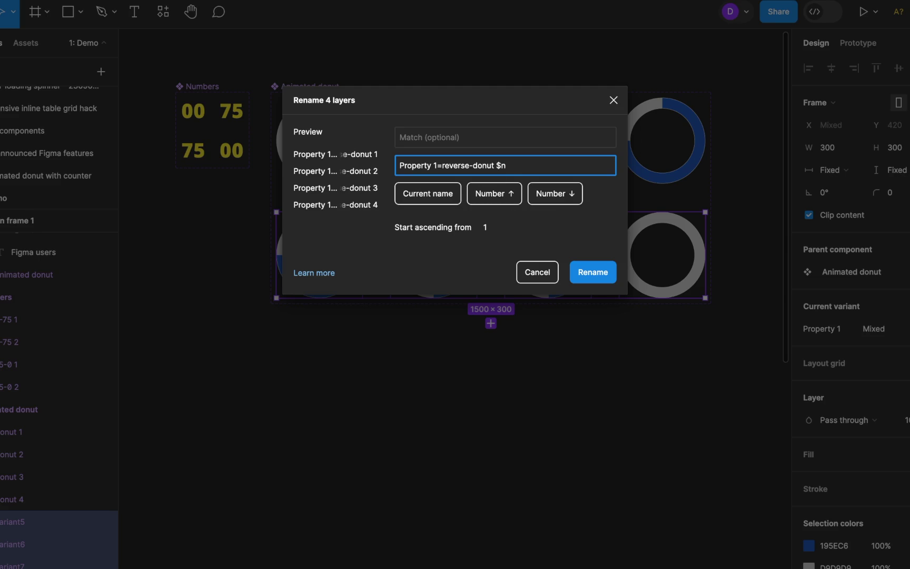
left_click(593, 273)
- Verify each of the four donut variants now reads reverse-donut 1 to 4
left_click(564, 361)
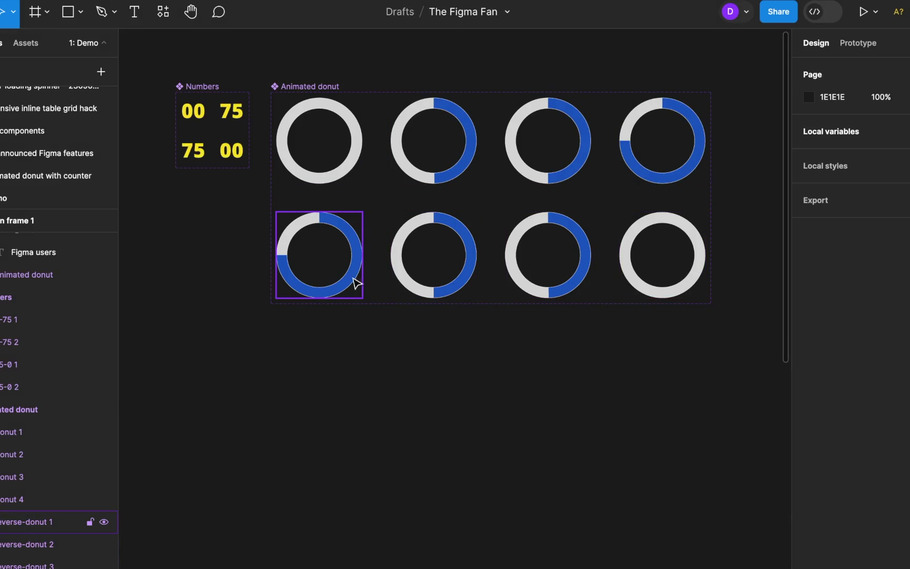
left_click(352, 285)
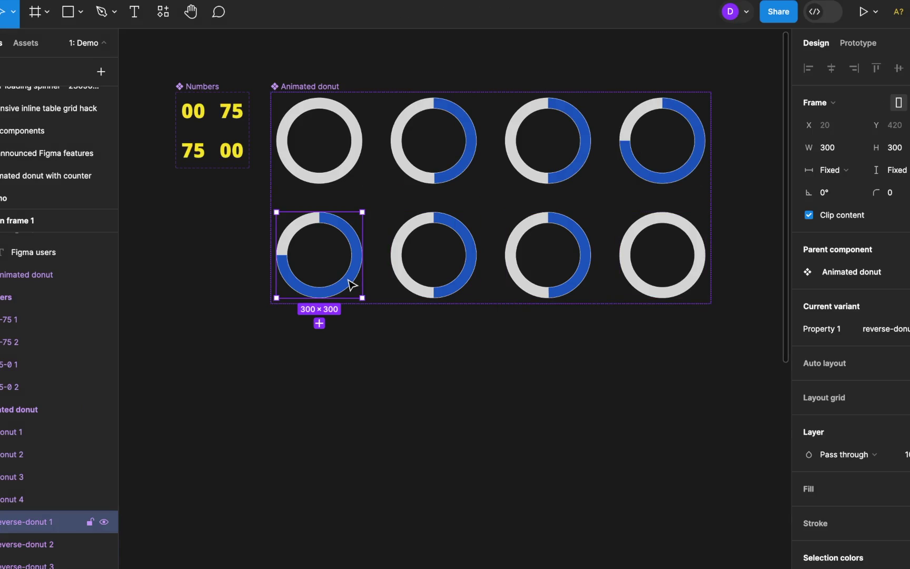
left_click(444, 274)
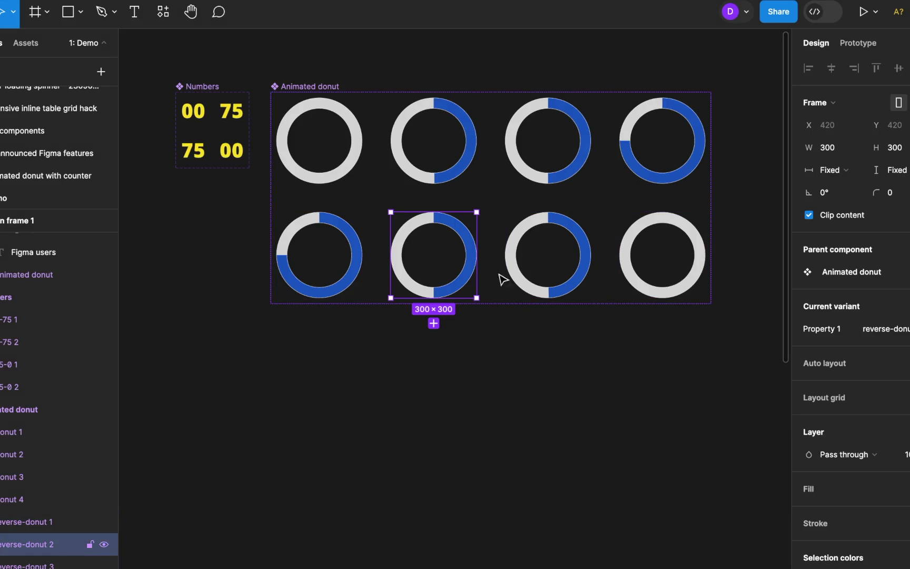
left_click(541, 272)
left_click(650, 268)
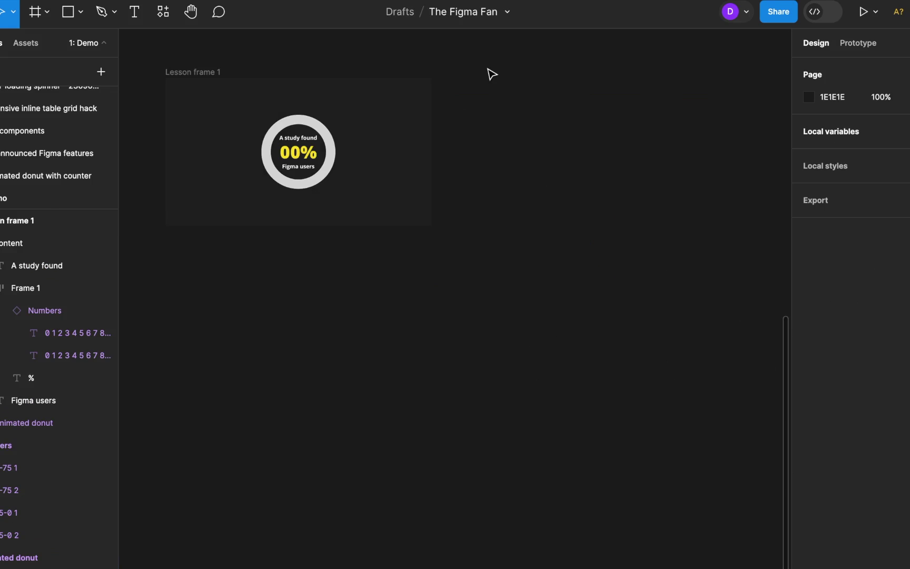
- Duplicate Lesson frame 1 to the right and detach its Numbers counter and Animated donut instances
left_click(204, 72)
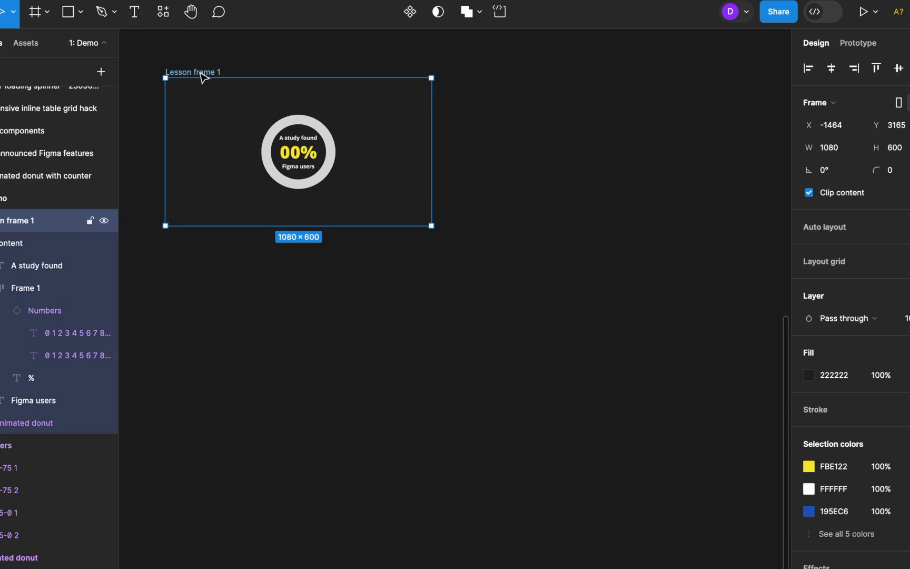
left_click_drag(198, 73, 491, 259)
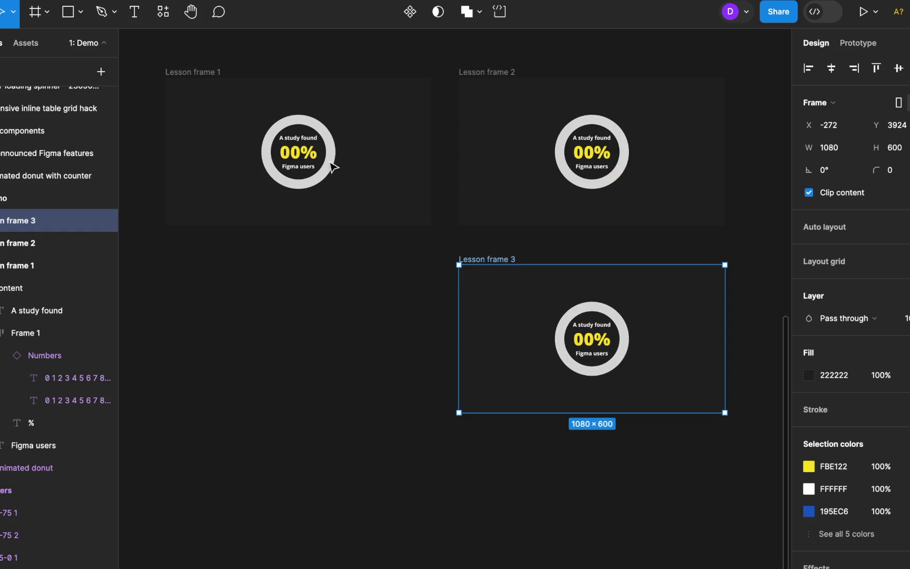
left_click(297, 157)
double_click(296, 157)
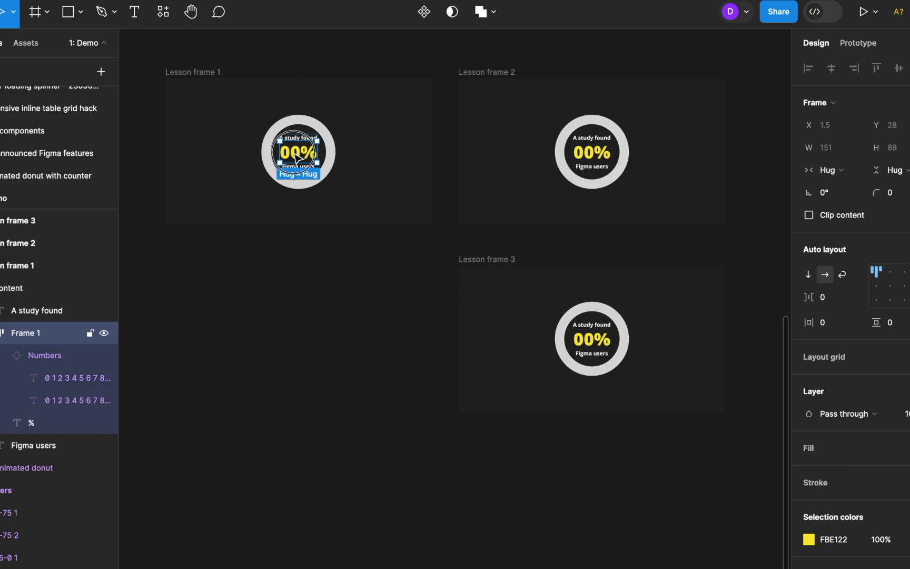
double_click(297, 157)
left_click(330, 138, "shift")
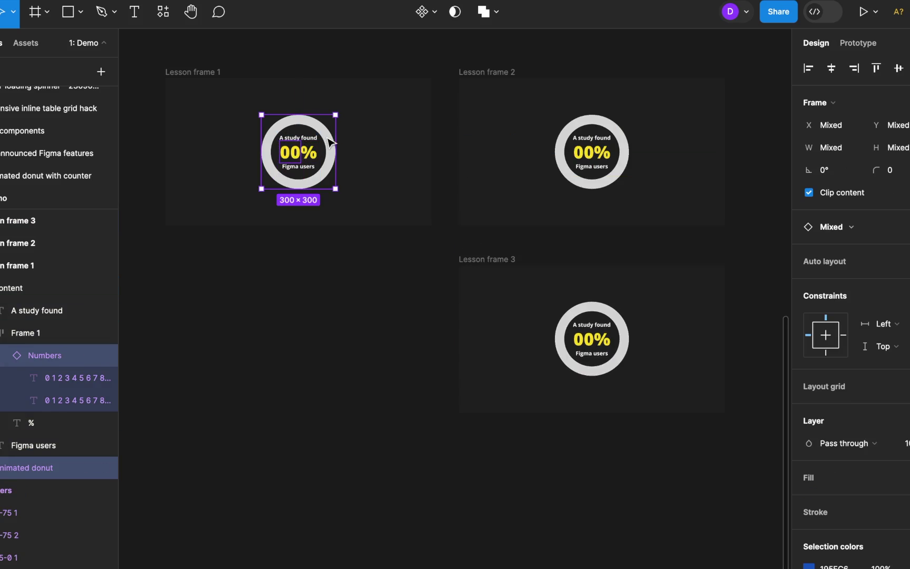
right_click(330, 136)
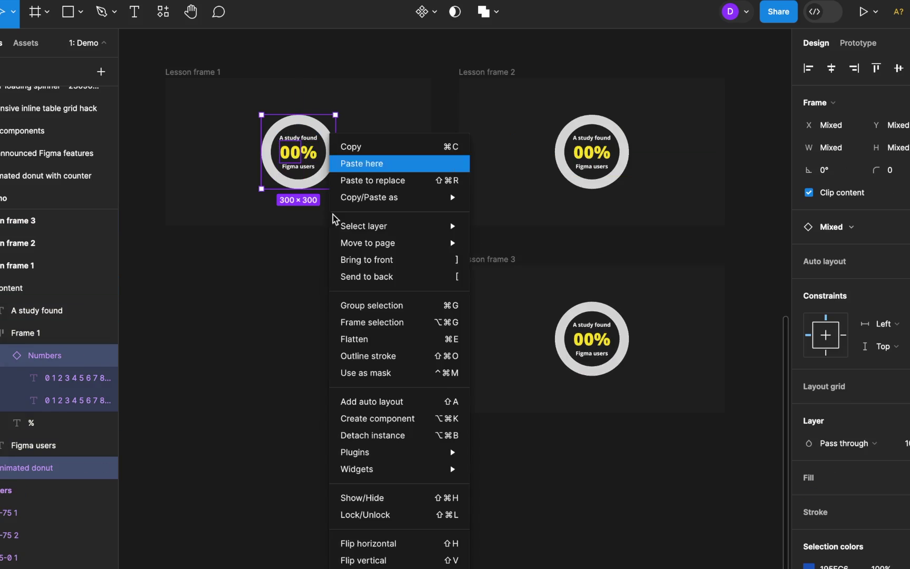
left_click(362, 435)
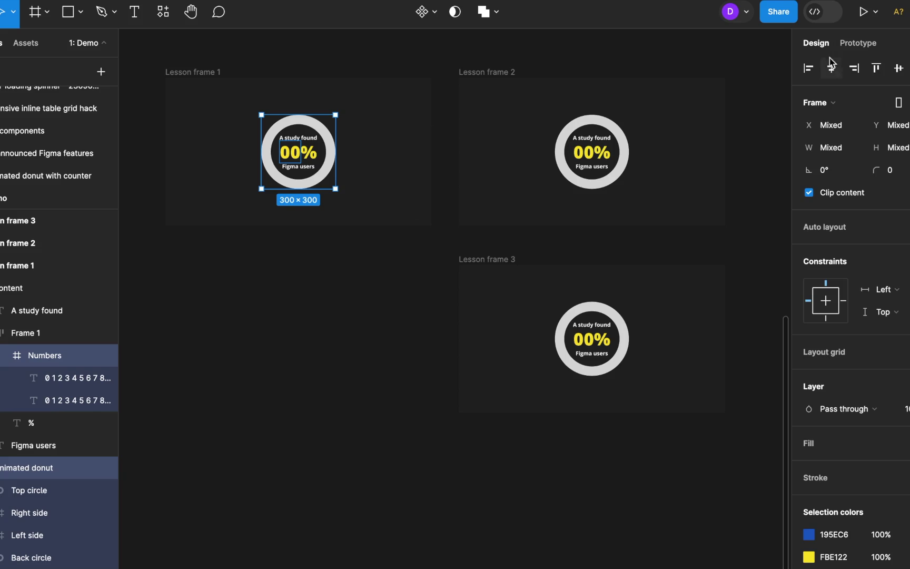
left_click(859, 45)
- Link Lesson frame 1 to Lesson frame 2 on click with an Instant transition
left_click(214, 73)
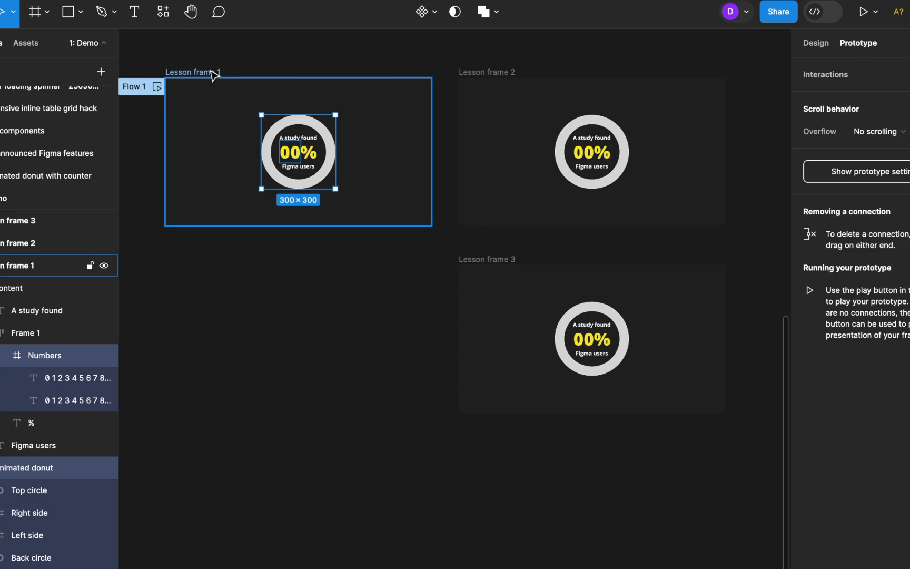
left_click_drag(432, 151, 476, 159)
left_click(428, 268)
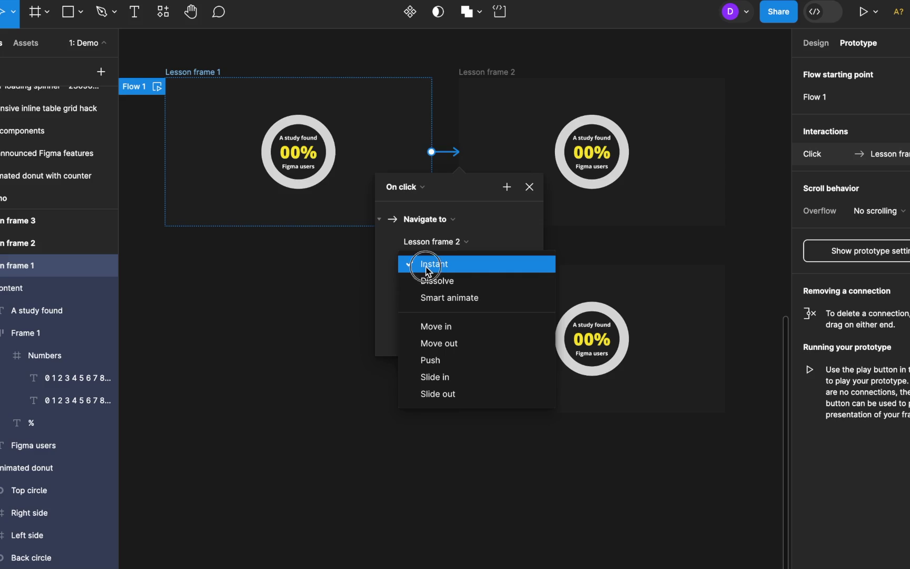
left_click(427, 267)
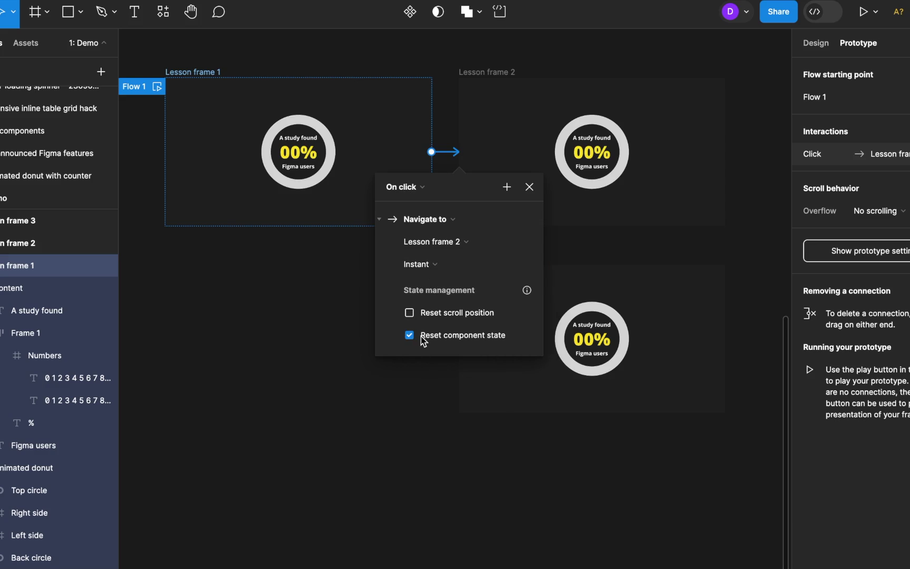
left_click(484, 59)
- Link Lesson frame 2 to Lesson frame 3 the same way, On click and Instant
left_click(488, 72)
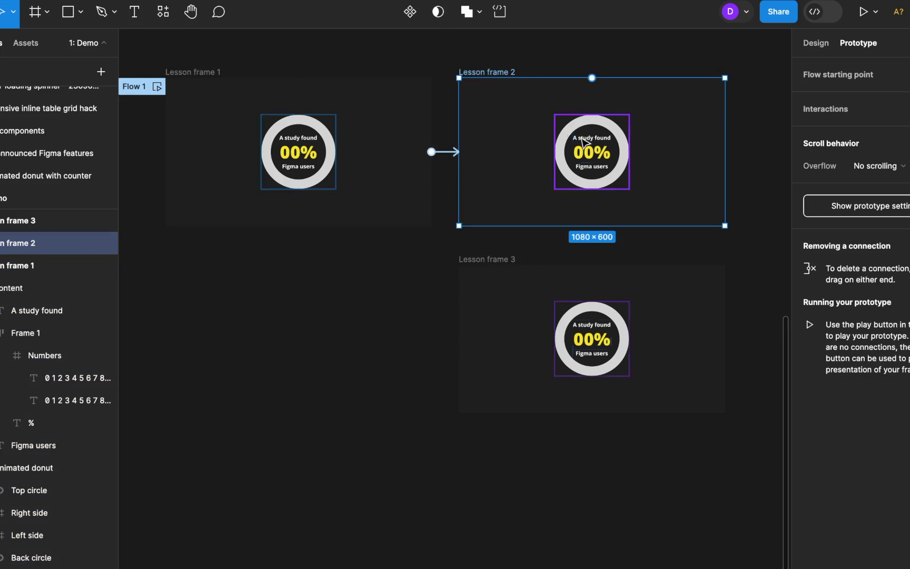
left_click_drag(592, 227, 595, 281)
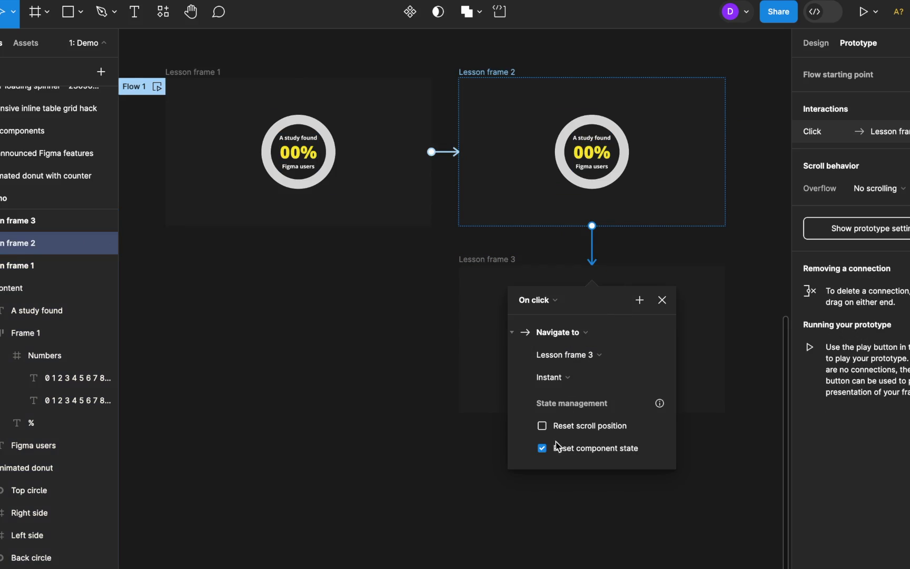
left_click(743, 258)
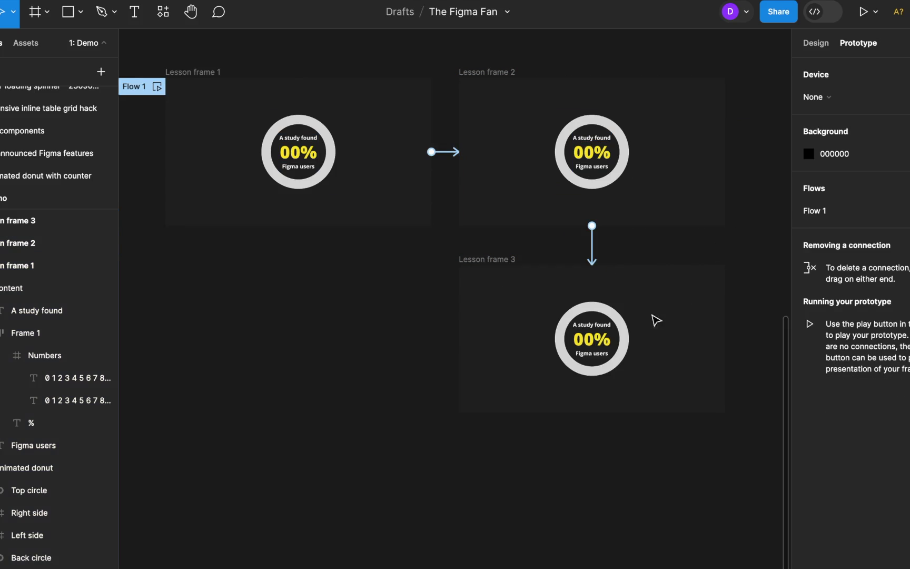
- Switch Lesson frame 3's Numbers counter to the 75-0 1 variant
left_click(589, 345)
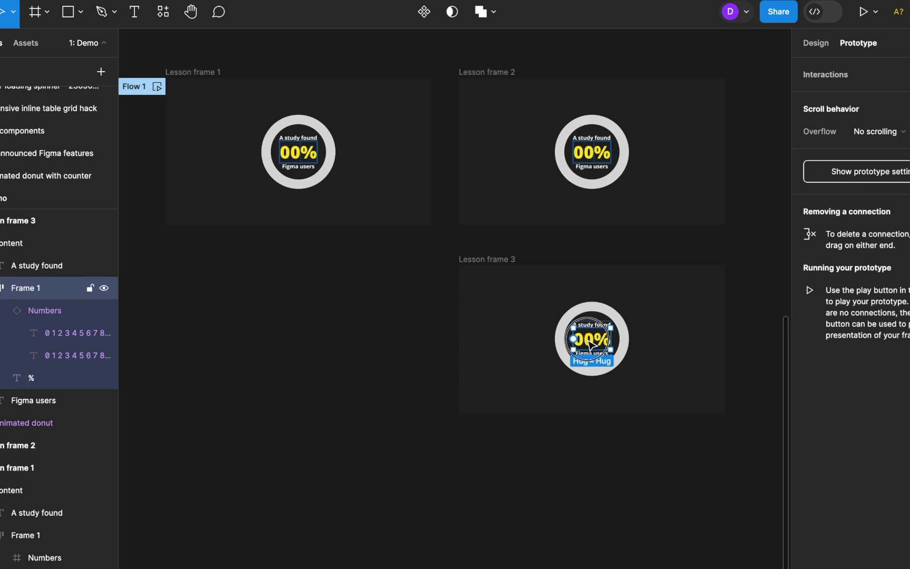
double_click(589, 343)
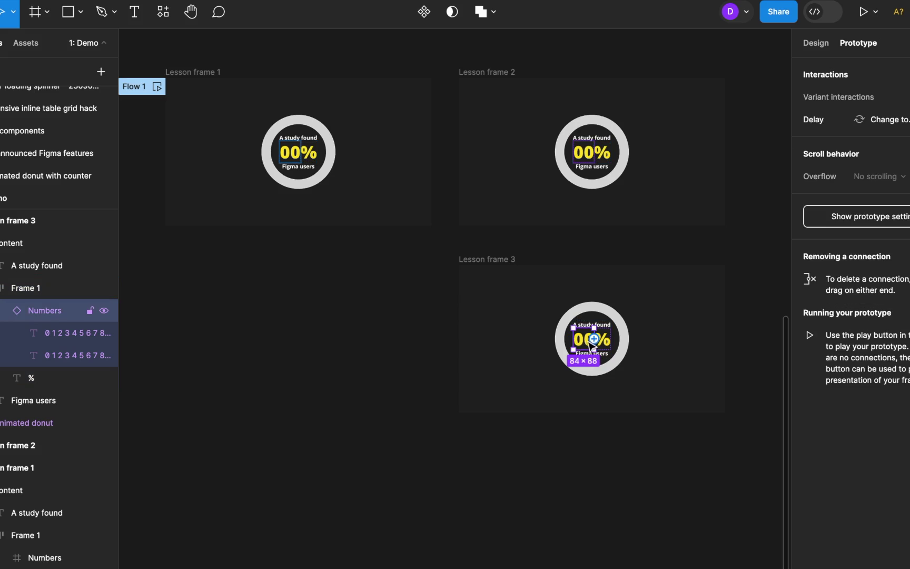
left_click(816, 43)
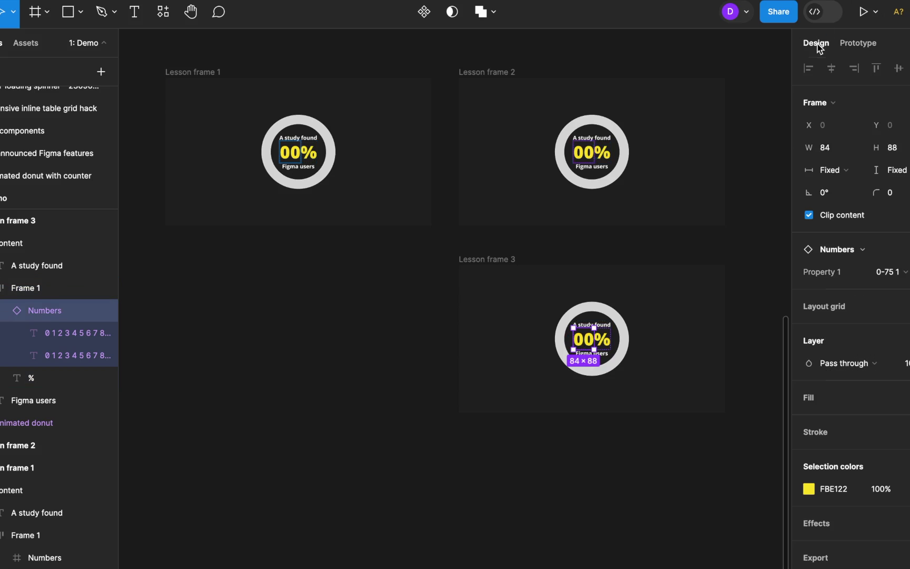
left_click(897, 278)
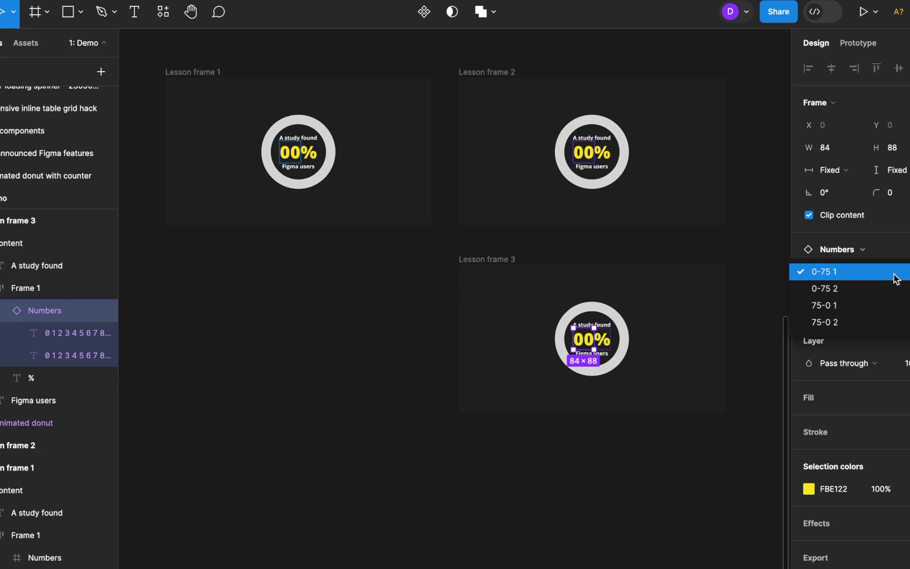
left_click(835, 309)
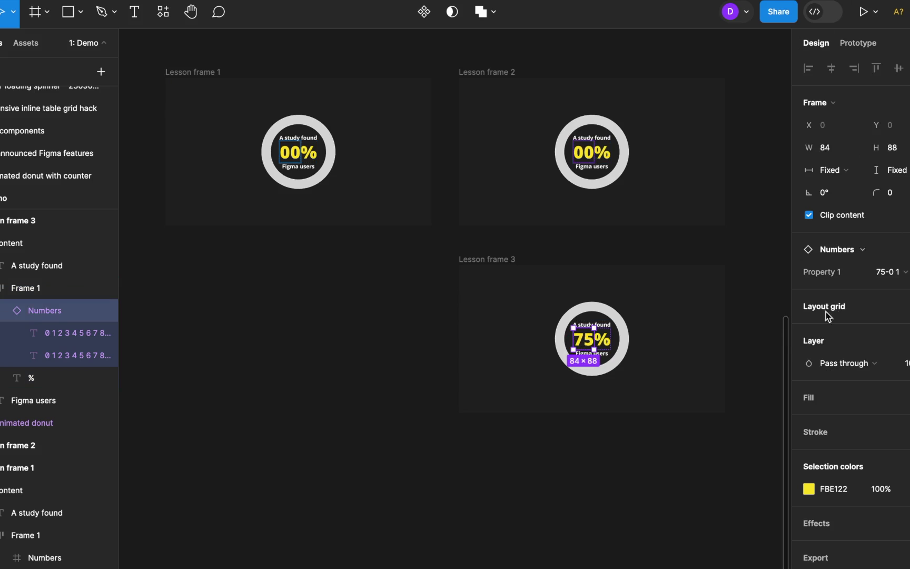
- Set Lesson frame 3's Animated donut to the reverse-donut 1 variant
left_click(621, 327)
left_click(892, 251)
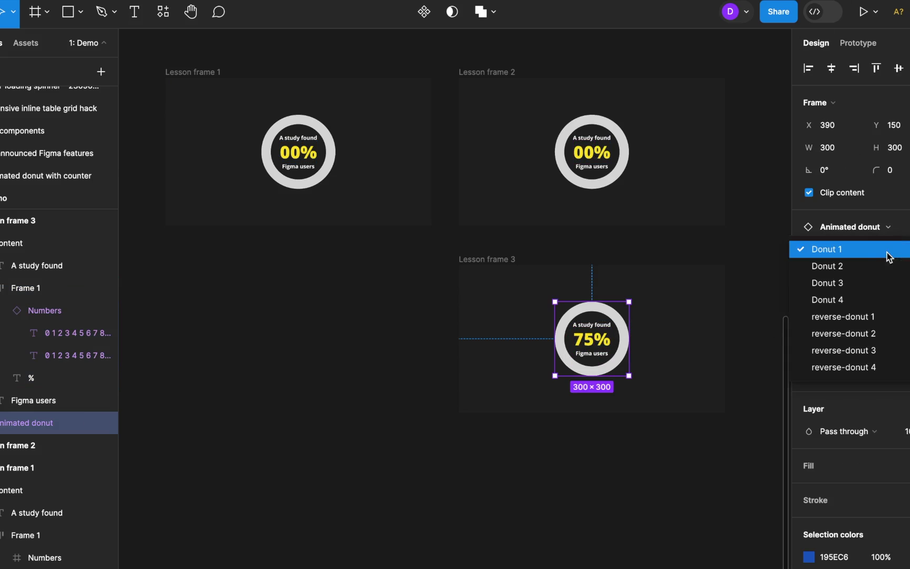
left_click(861, 321)
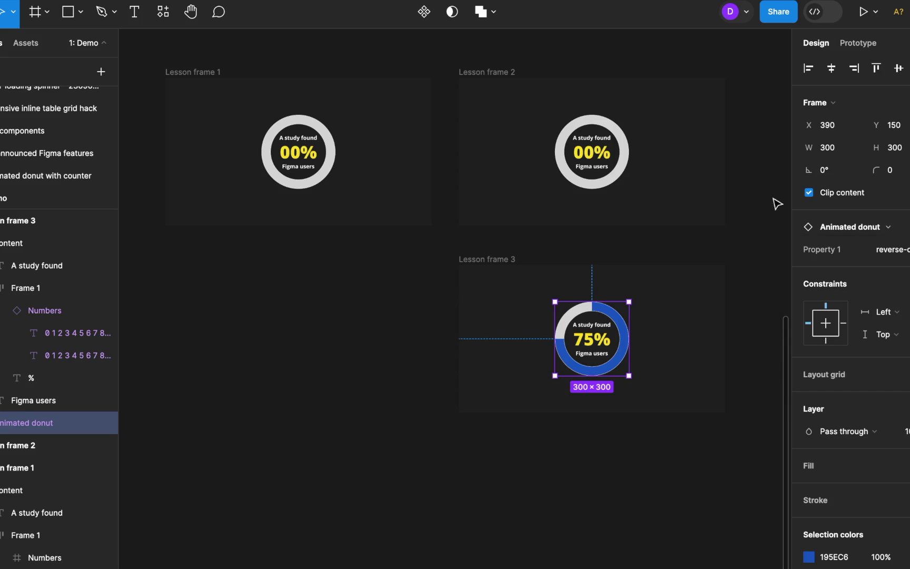
left_click(859, 45)
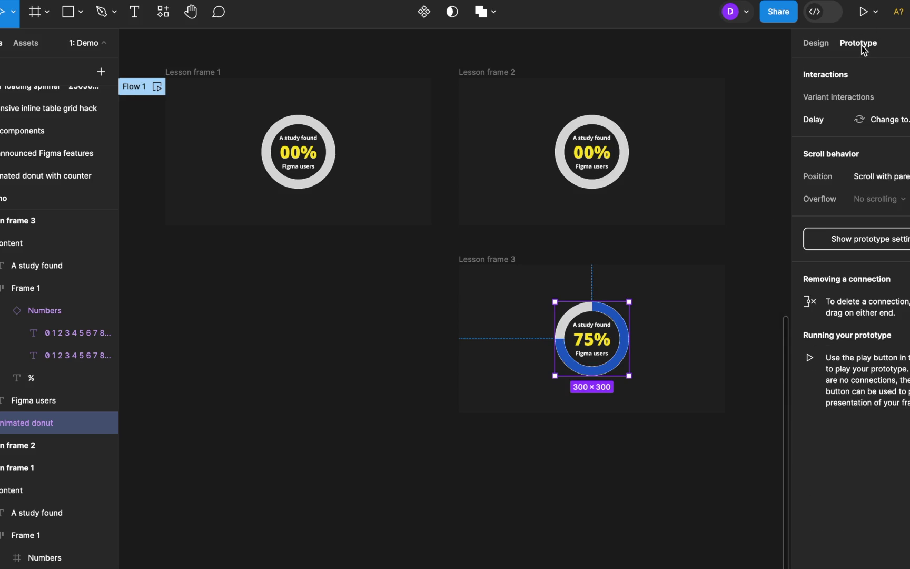
- Link Lesson frame 3 back to Lesson frame 1 After delay 1200ms, then play Flow 1
left_click(485, 266)
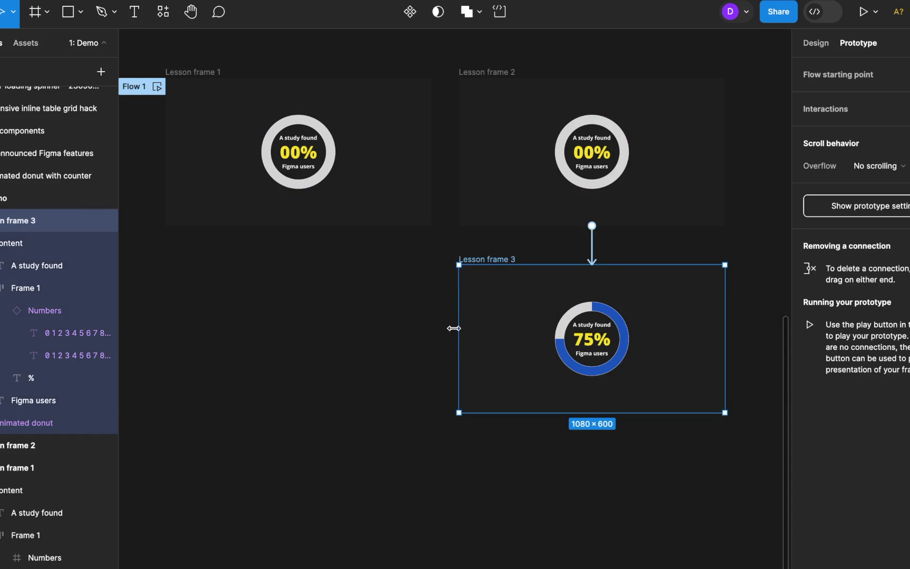
left_click_drag(458, 338, 289, 219)
left_click(245, 260)
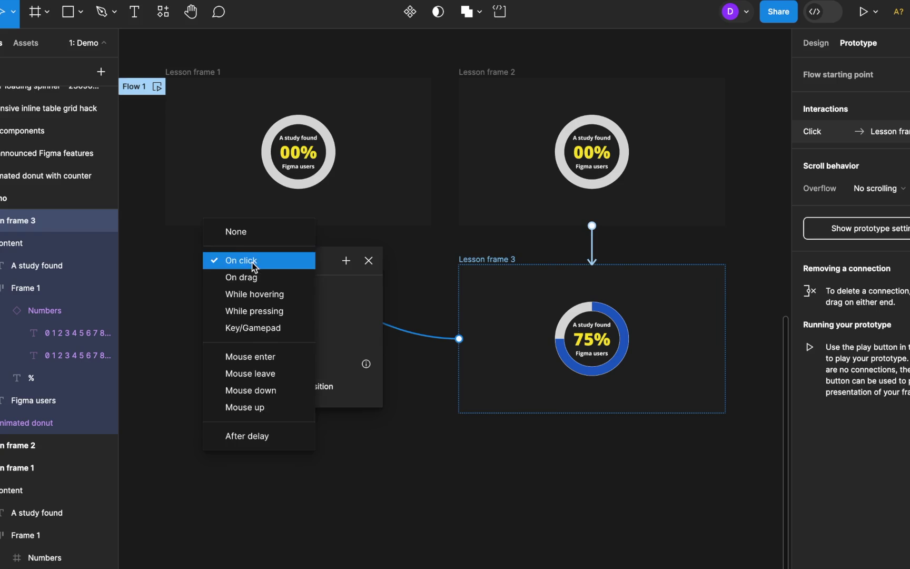
left_click(245, 439)
left_click(269, 291)
type("12")
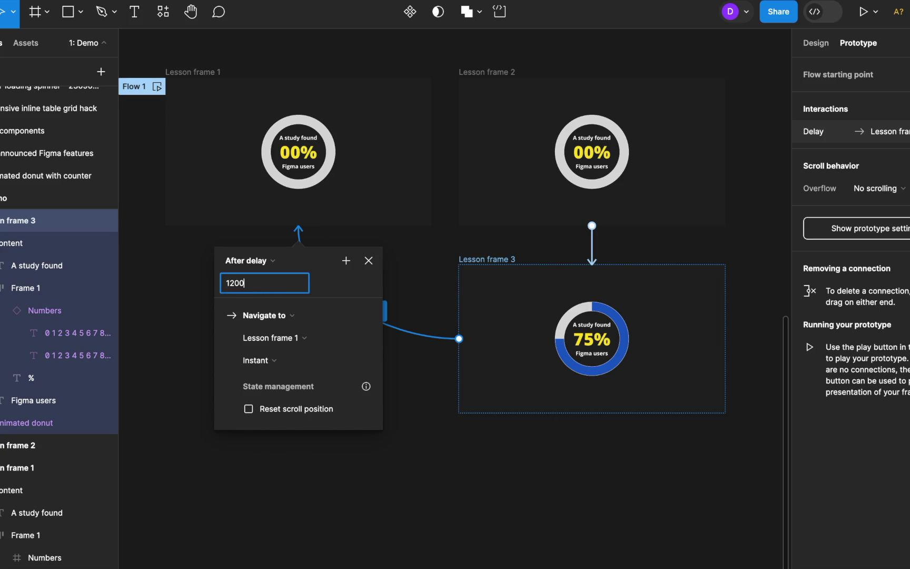
type("00")
key("Return")
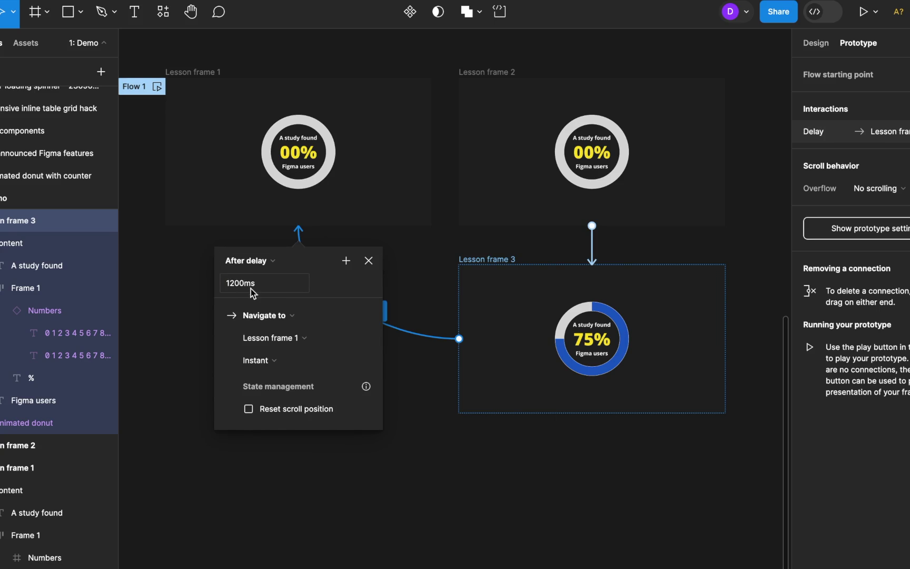
mouse_move(366, 386)
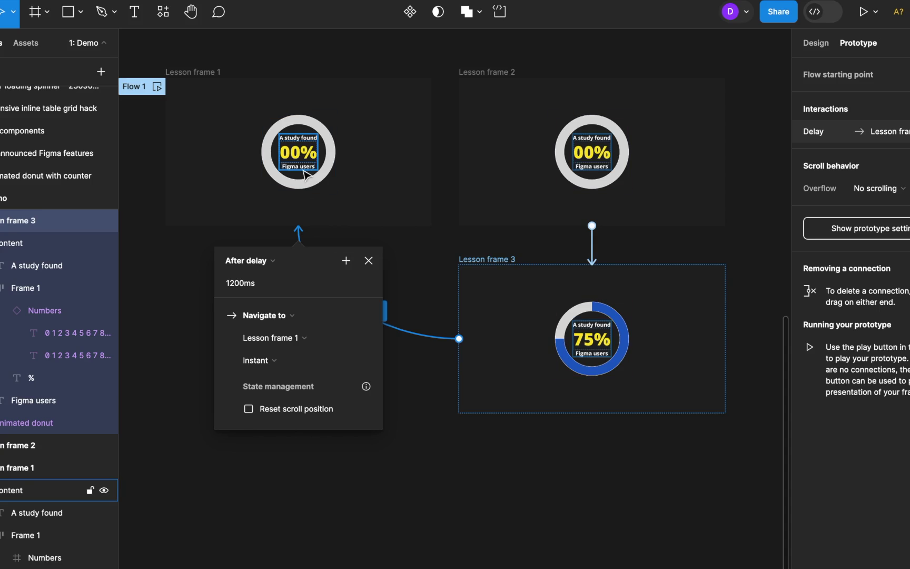
left_click(369, 262)
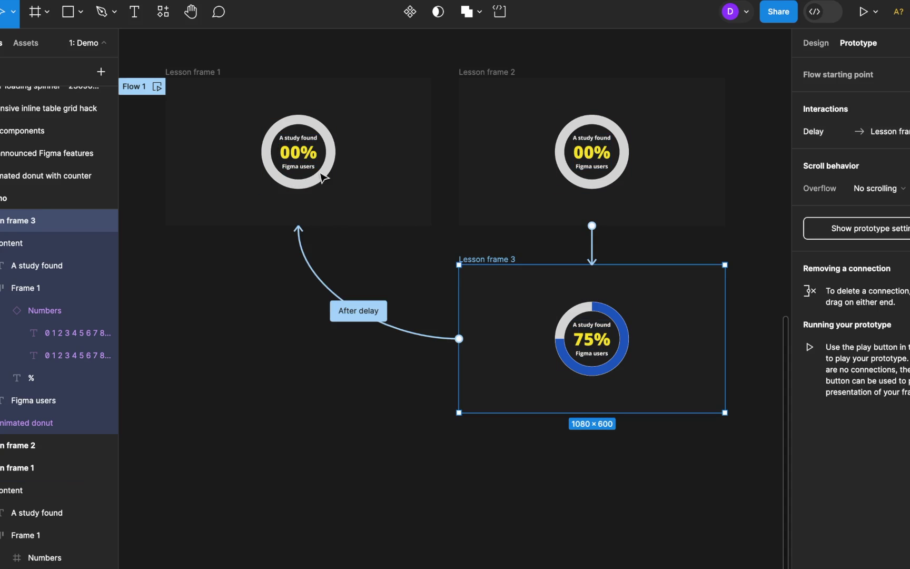
left_click(157, 86)
left_click(573, 244)
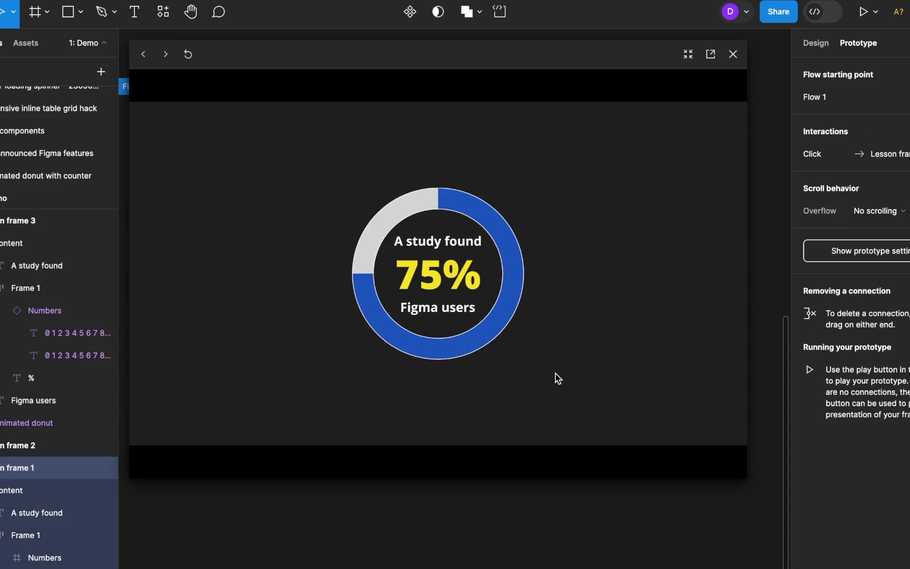
left_click(564, 299)
left_click(571, 302)
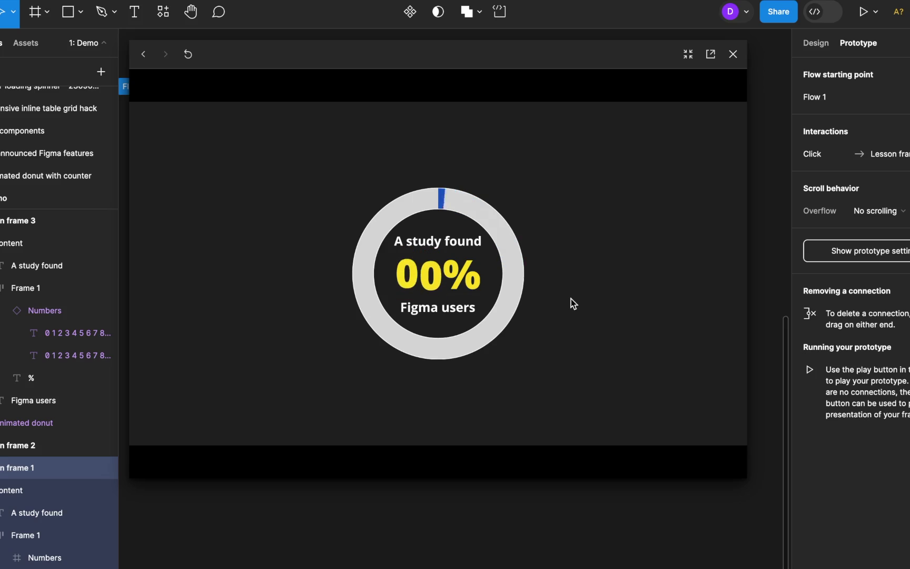
left_click(554, 289)
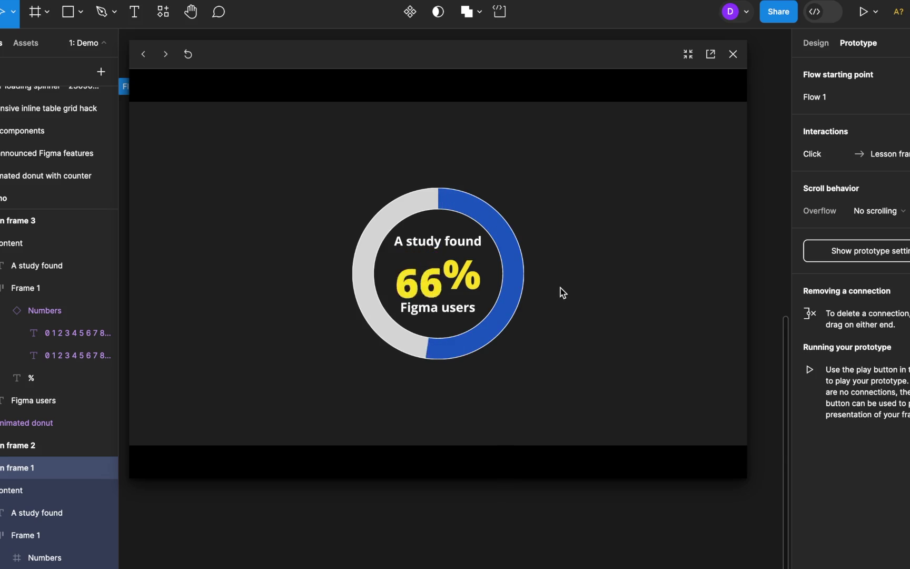